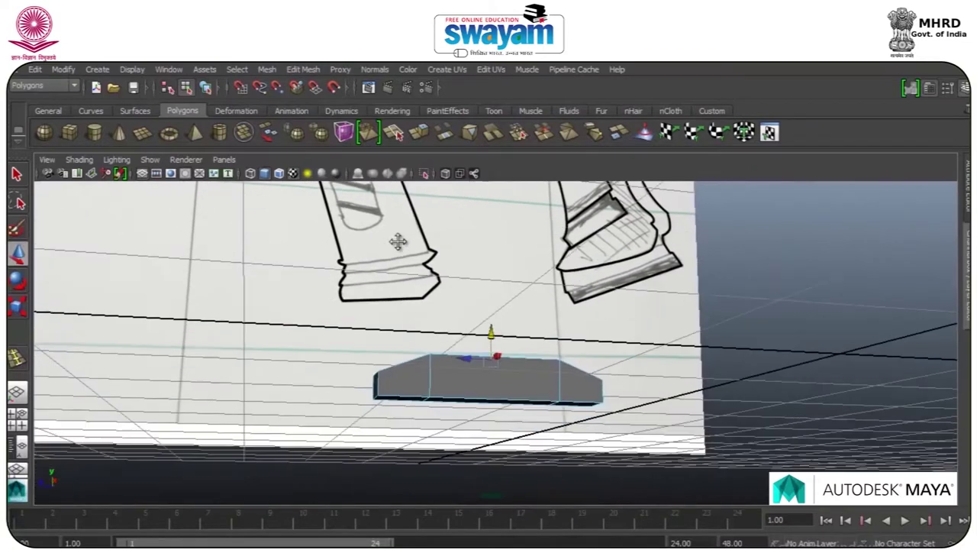
# - Extrude the two end faces on the underside of the bevelled block downward to form two legs
pyautogui.keyDown('alt'); pyautogui.moveTo(415, 325); pyautogui.dragTo(405, 349); pyautogui.keyUp('alt')
pyautogui.keyDown('alt'); pyautogui.moveTo(404, 349); pyautogui.dragTo(431, 142, button='middle'); pyautogui.keyUp('alt')
pyautogui.click(388, 452)
pyautogui.keyDown('shift'); pyautogui.click(714, 484); pyautogui.keyUp('shift')
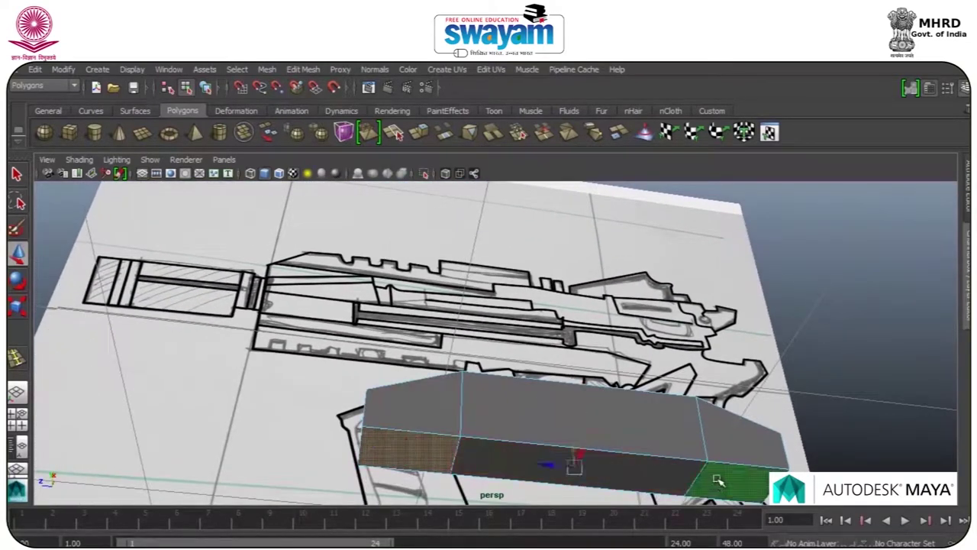
pyautogui.click(297, 71)
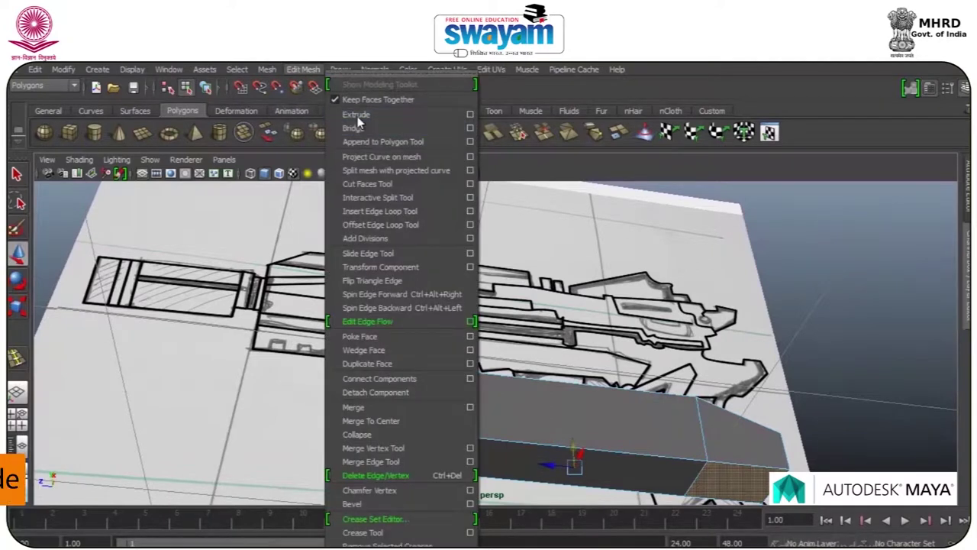
pyautogui.click(356, 115)
pyautogui.press('w')
pyautogui.scroll(-2, 580, 436)
pyautogui.moveTo(560, 422); pyautogui.dragTo(536, 458)
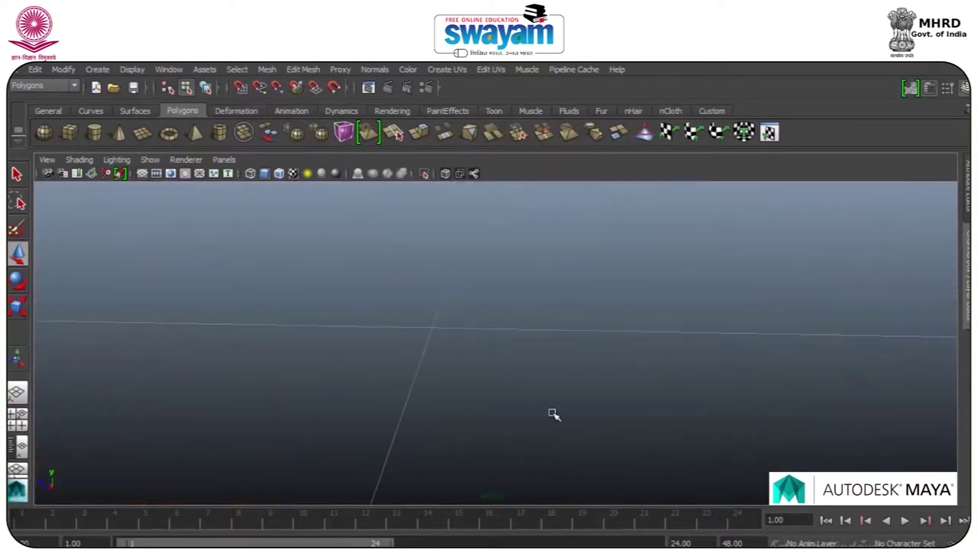
# - Scale the edge loop where the legs meet the block's body outward to widen the middle, and return to object mode
pyautogui.keyDown('alt'); pyautogui.moveTo(619, 257); pyautogui.dragTo(540, 521, button='middle'); pyautogui.keyUp('alt')
pyautogui.keyDown('alt'); pyautogui.moveTo(538, 324); pyautogui.dragTo(532, 394); pyautogui.keyUp('alt')
pyautogui.keyDown('alt'); pyautogui.moveTo(490, 329); pyautogui.dragTo(676, 339); pyautogui.keyUp('alt')
pyautogui.keyDown('alt'); pyautogui.moveTo(317, 399); pyautogui.dragTo(628, 307, button='middle'); pyautogui.keyUp('alt')
pyautogui.keyDown('alt'); pyautogui.moveTo(556, 344); pyautogui.dragTo(452, 342); pyautogui.keyUp('alt')
pyautogui.rightClick(585, 320)
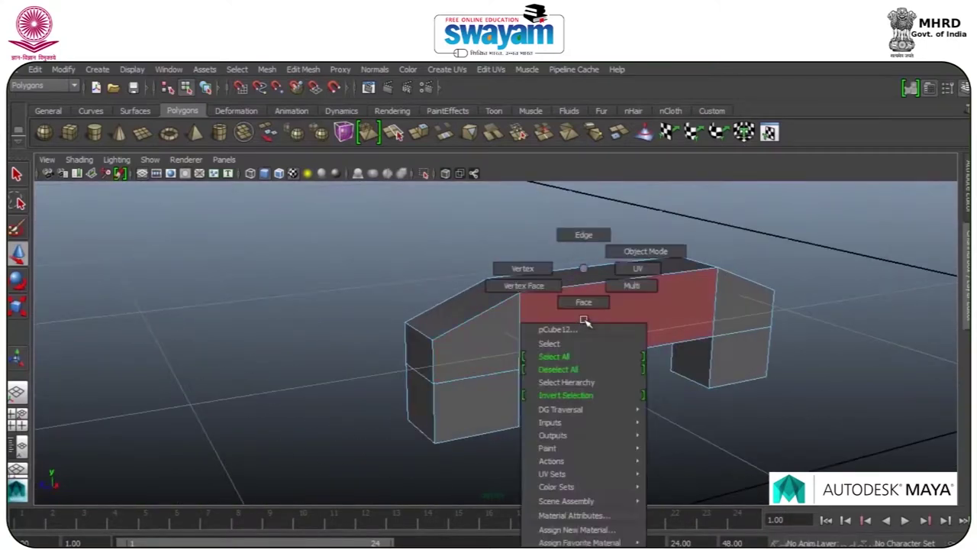
pyautogui.click(578, 239)
pyautogui.keyDown('alt'); pyautogui.moveTo(568, 363); pyautogui.dragTo(543, 362); pyautogui.keyUp('alt')
pyautogui.click(410, 336)
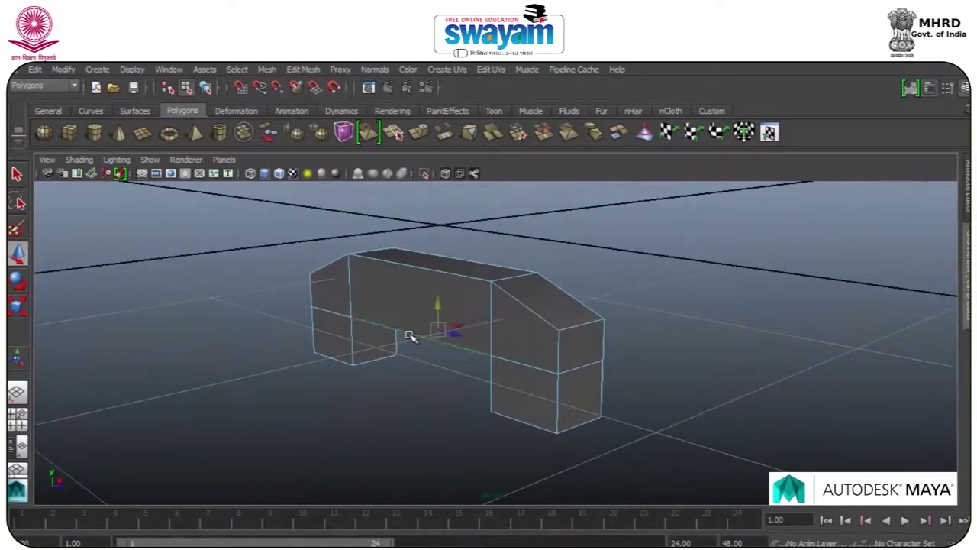
pyautogui.press('r')
pyautogui.moveTo(411, 338); pyautogui.dragTo(501, 353)
pyautogui.moveTo(501, 352); pyautogui.dragTo(557, 255, button='right')
# - Preview the legged block with mesh smoothing and return it to the unsmoothed display
pyautogui.keyDown('alt'); pyautogui.moveTo(587, 309); pyautogui.dragTo(544, 362); pyautogui.keyUp('alt')
pyautogui.click(545, 362)
pyautogui.press('3')
pyautogui.press('1')
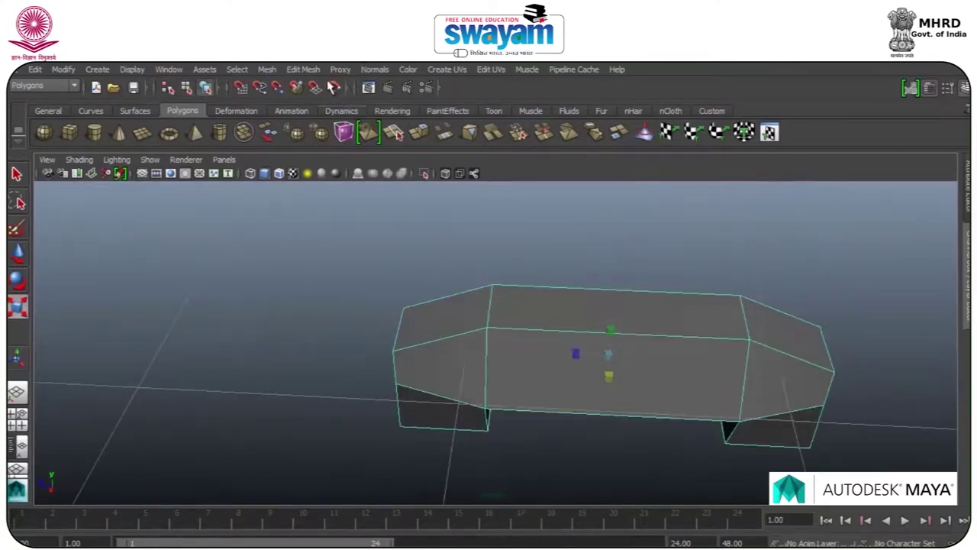
# - Insert supporting edge loops beside the block's vertical corners and ends, and along the horizontal edges of the body and legs
pyautogui.click(303, 68)
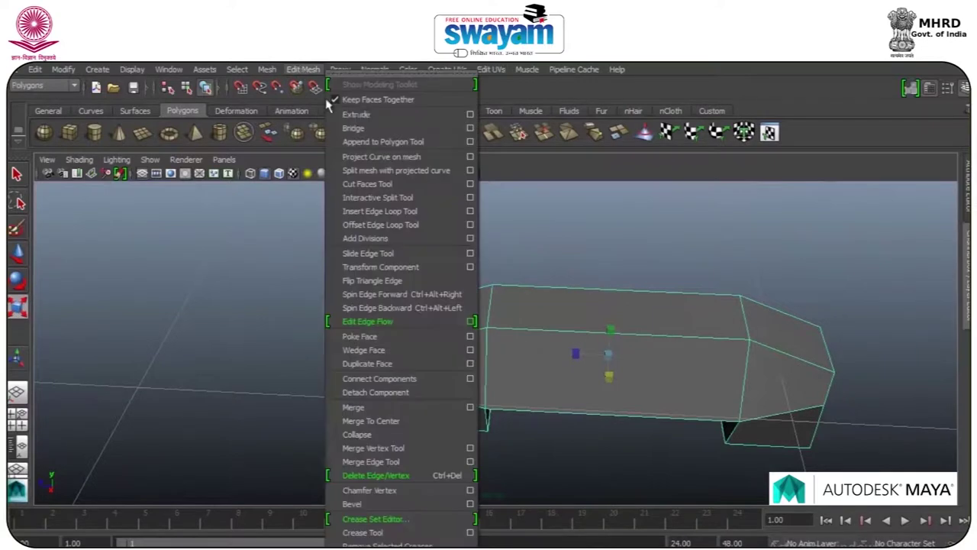
pyautogui.click(380, 210)
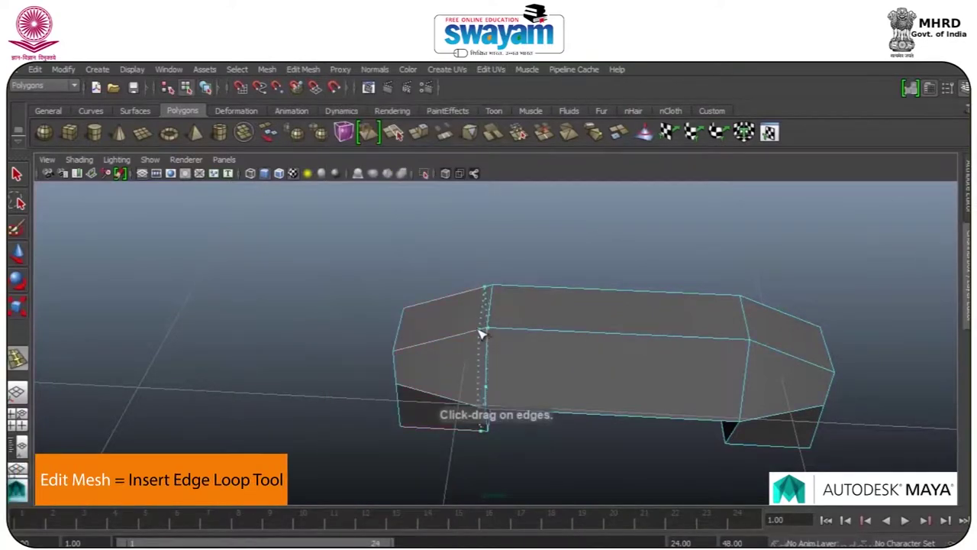
pyautogui.moveTo(402, 348); pyautogui.dragTo(399, 349)
pyautogui.moveTo(776, 352); pyautogui.dragTo(762, 345)
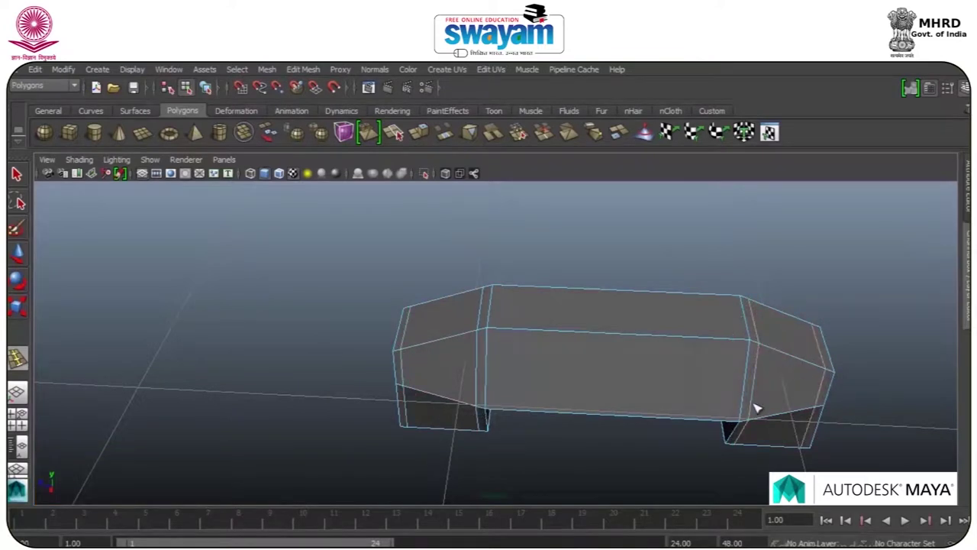
pyautogui.moveTo(746, 401); pyautogui.dragTo(738, 334)
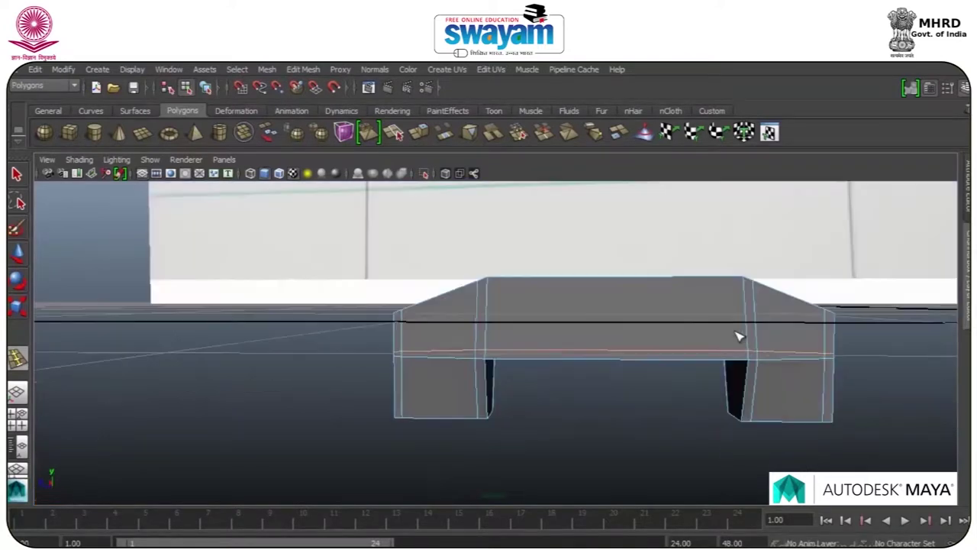
pyautogui.moveTo(748, 298); pyautogui.dragTo(749, 295)
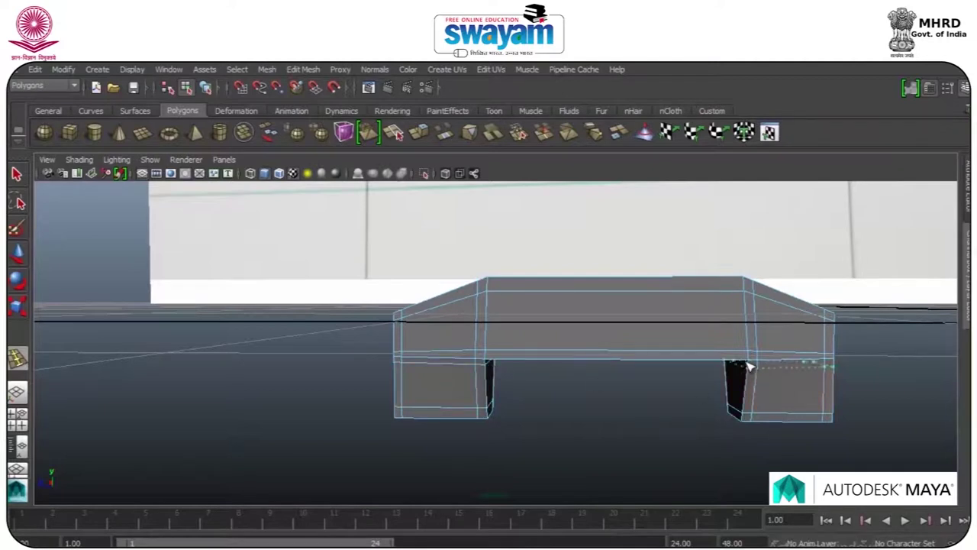
# - Insert supporting edge loops along the underside and long sides of the block, smooth the mesh display and return to object mode
pyautogui.keyDown('alt'); pyautogui.moveTo(603, 341); pyautogui.dragTo(620, 315); pyautogui.keyUp('alt')
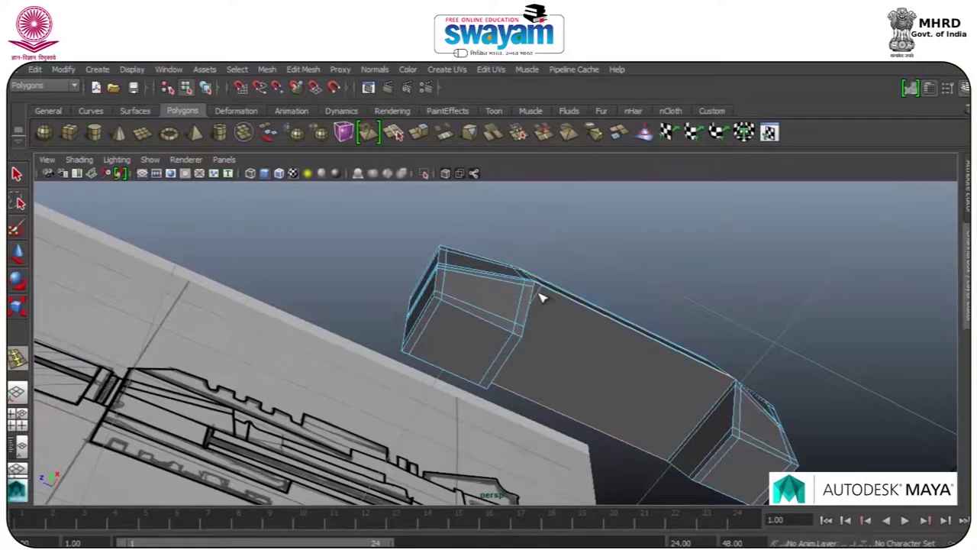
pyautogui.keyDown('alt'); pyautogui.moveTo(580, 331); pyautogui.dragTo(705, 244); pyautogui.keyUp('alt')
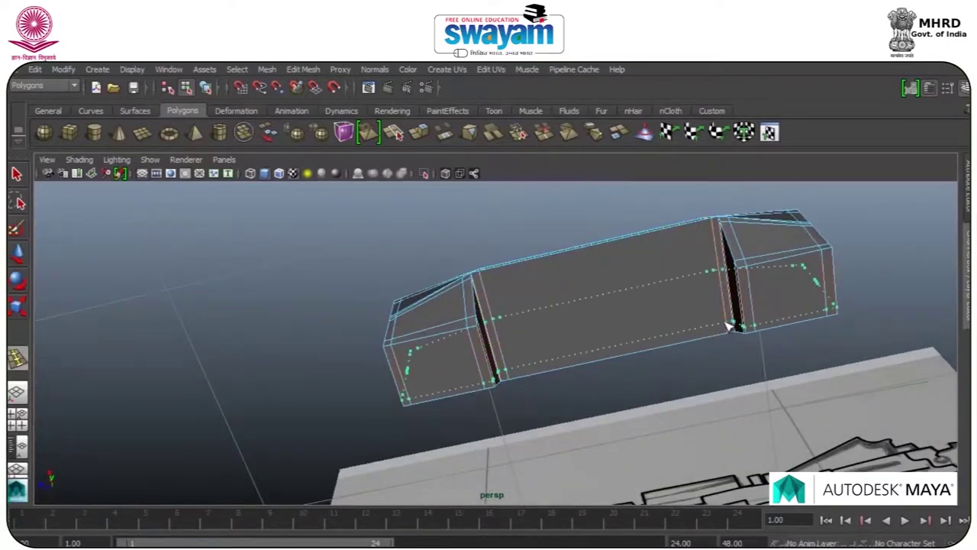
pyautogui.keyDown('alt'); pyautogui.moveTo(672, 283); pyautogui.dragTo(617, 429); pyautogui.keyUp('alt')
pyautogui.press('3')
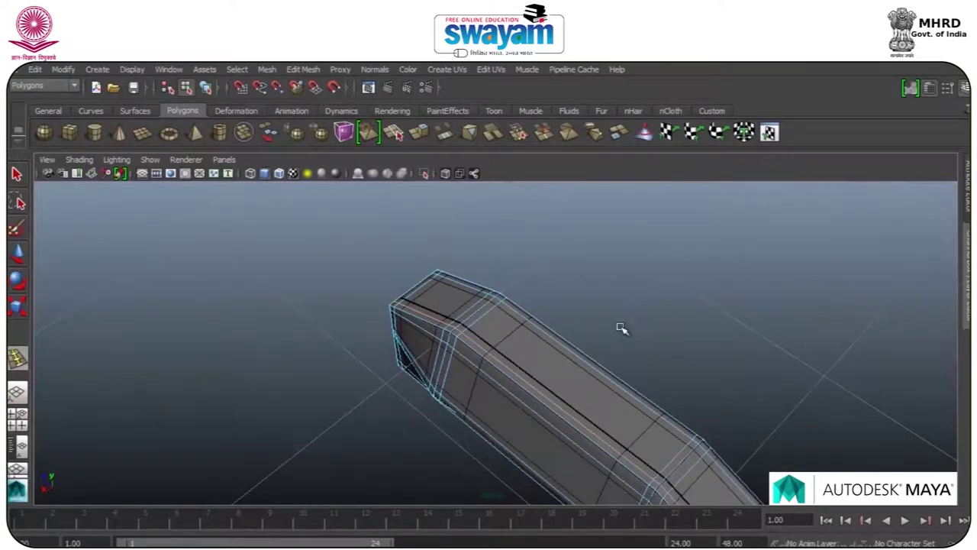
pyautogui.press('w')
pyautogui.moveTo(554, 354); pyautogui.dragTo(608, 312, button='right')
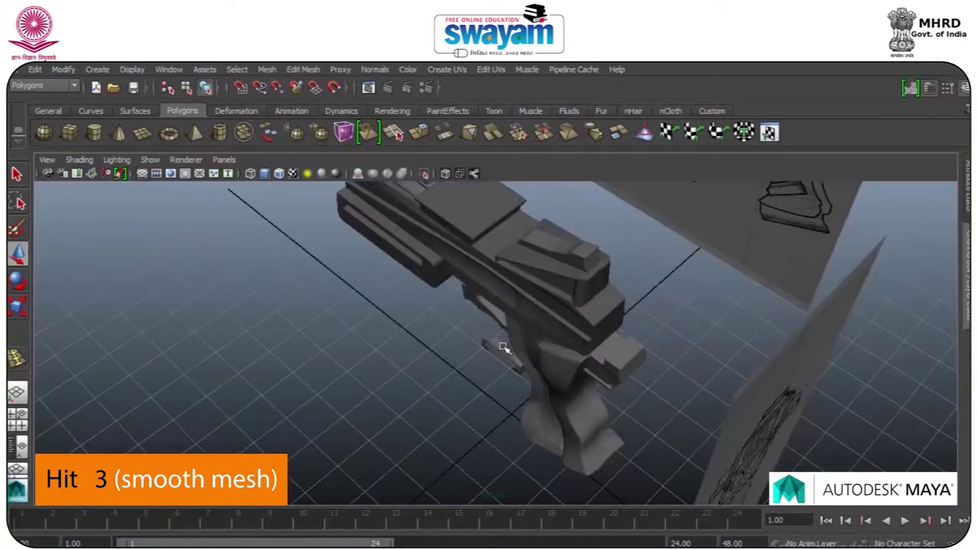
# - Select the handle piece, raise it to the height of the gun body and move it across to the gun's side
pyautogui.click(503, 347)
pyautogui.keyDown('alt'); pyautogui.moveTo(503, 349); pyautogui.dragTo(679, 321); pyautogui.keyUp('alt')
pyautogui.keyDown('alt'); pyautogui.moveTo(596, 321); pyautogui.dragTo(574, 448, button='middle'); pyautogui.keyUp('alt')
pyautogui.moveTo(480, 441); pyautogui.dragTo(483, 225)
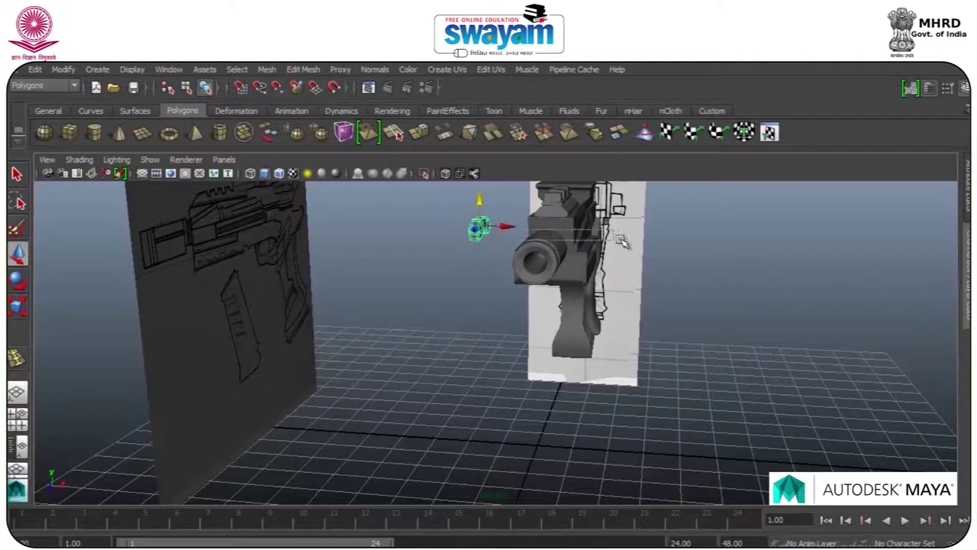
pyautogui.moveTo(494, 224); pyautogui.dragTo(617, 229)
pyautogui.press('f')
pyautogui.scroll(-7, 590, 285)
pyautogui.keyDown('alt'); pyautogui.moveTo(589, 288); pyautogui.dragTo(630, 268); pyautogui.keyUp('alt')
pyautogui.scroll(-5, 513, 287)
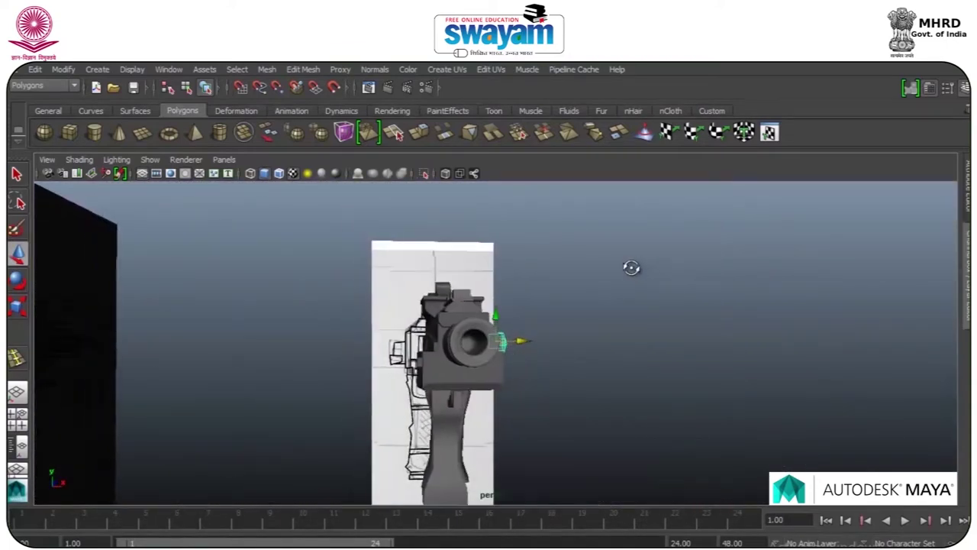
# - Shift the front reference image plane slightly sideways to line its drawing up with the gun
pyautogui.press('space')
pyautogui.press('space')
pyautogui.scroll(-4, 394, 343)
pyautogui.click(425, 303)
pyautogui.scroll(1, 490, 317)
pyautogui.moveTo(482, 307)
pyautogui.mouseDown()
pyautogui.moveTo(498, 308)
pyautogui.moveTo(489, 306)
pyautogui.mouseUp()
pyautogui.keyDown('alt'); pyautogui.moveTo(527, 214); pyautogui.dragTo(504, 338, button='middle'); pyautogui.keyUp('alt')
pyautogui.scroll(4, 492, 356)
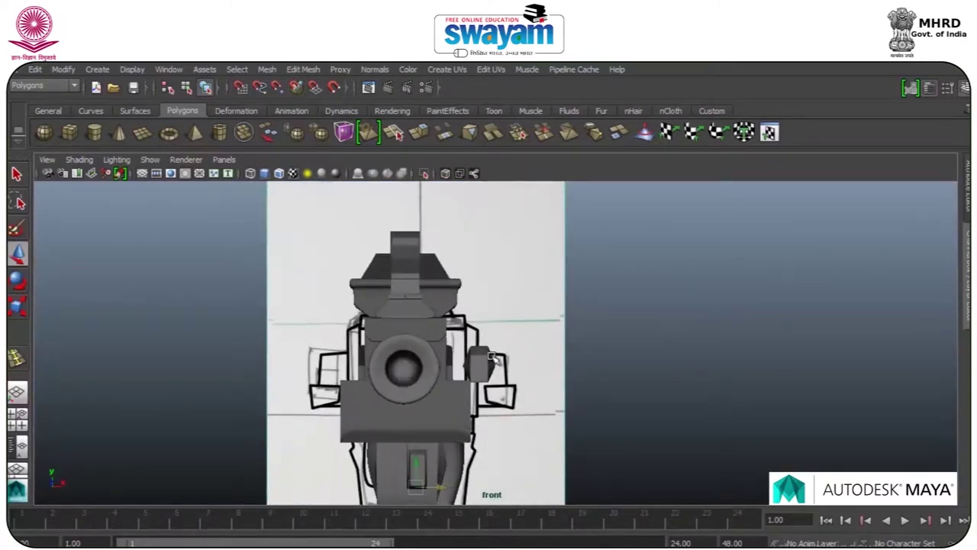
# - Rotate the handle piece to -90 around Z so its legs point toward the gun
pyautogui.scroll(2, 490, 356)
pyautogui.click(469, 364)
pyautogui.scroll(2, 477, 358)
pyautogui.press('e')
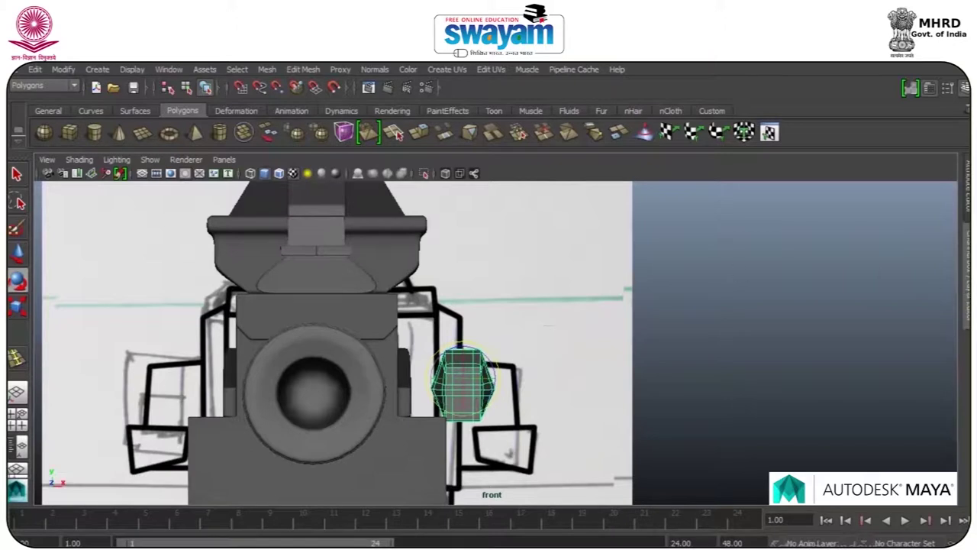
pyautogui.click(965, 240)
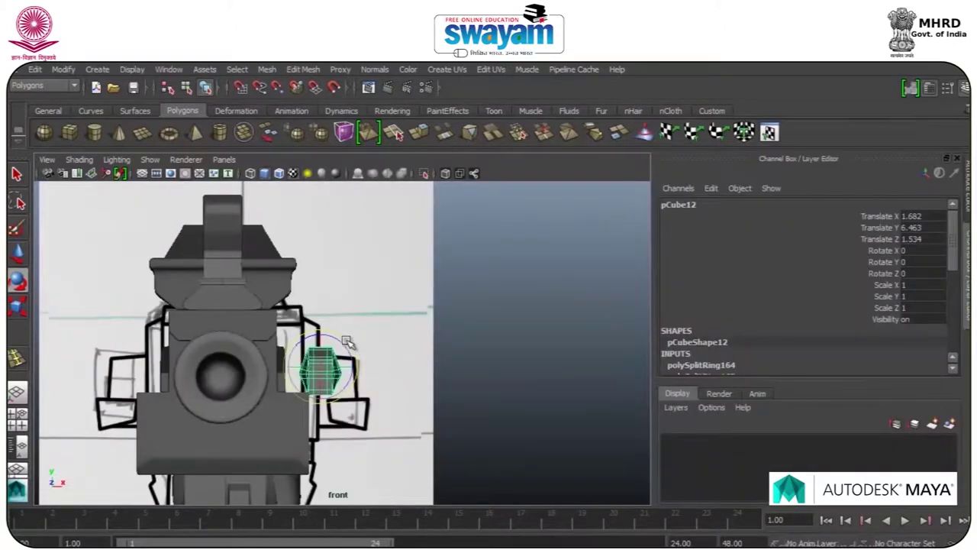
pyautogui.moveTo(344, 339); pyautogui.dragTo(359, 374)
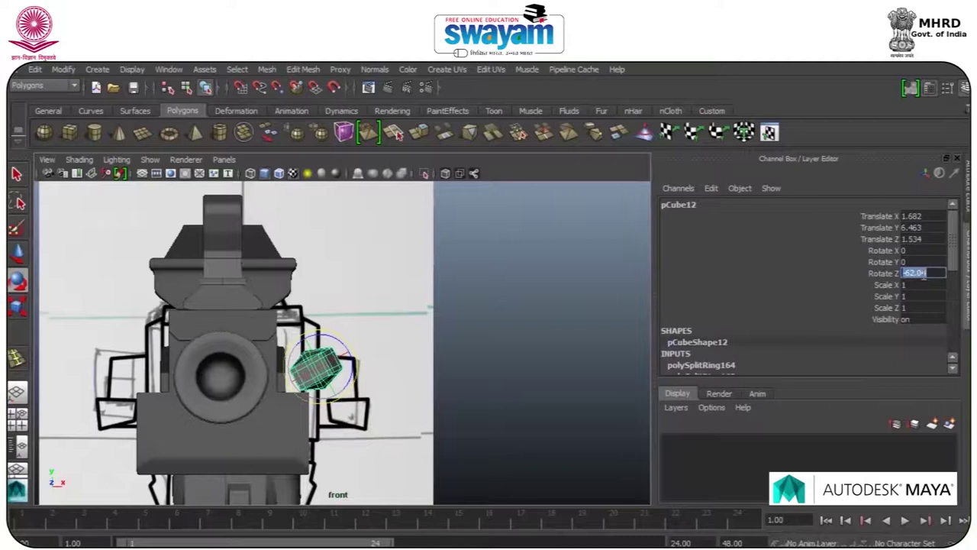
pyautogui.press('Return')
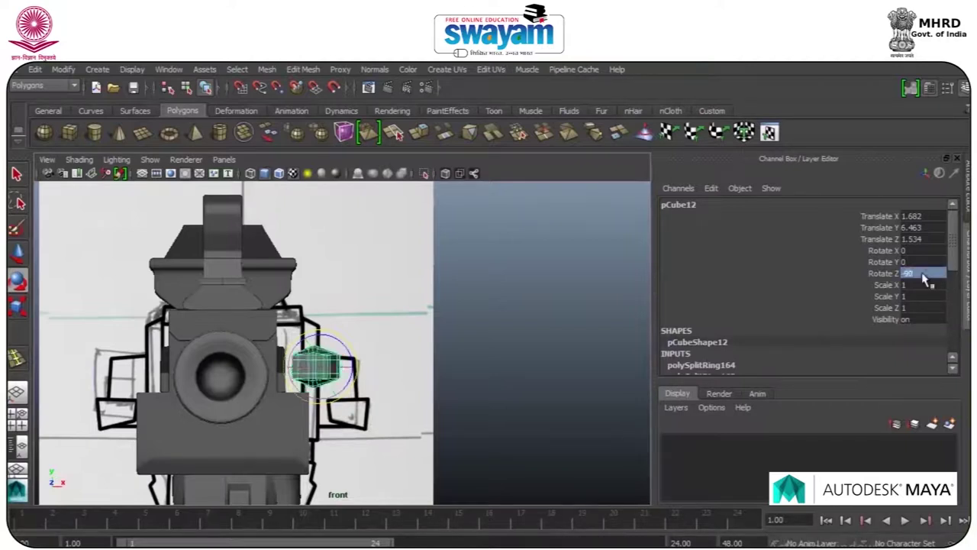
# - Move the handle piece forward along the gun and closer to its side, to X 1.609 and Z 2.422
pyautogui.press('space')
pyautogui.press('space')
pyautogui.keyDown('alt'); pyautogui.moveTo(556, 256); pyautogui.dragTo(363, 352); pyautogui.keyUp('alt')
pyautogui.scroll(10, 371, 366)
pyautogui.scroll(-6, 392, 370)
pyautogui.scroll(-4, 374, 378)
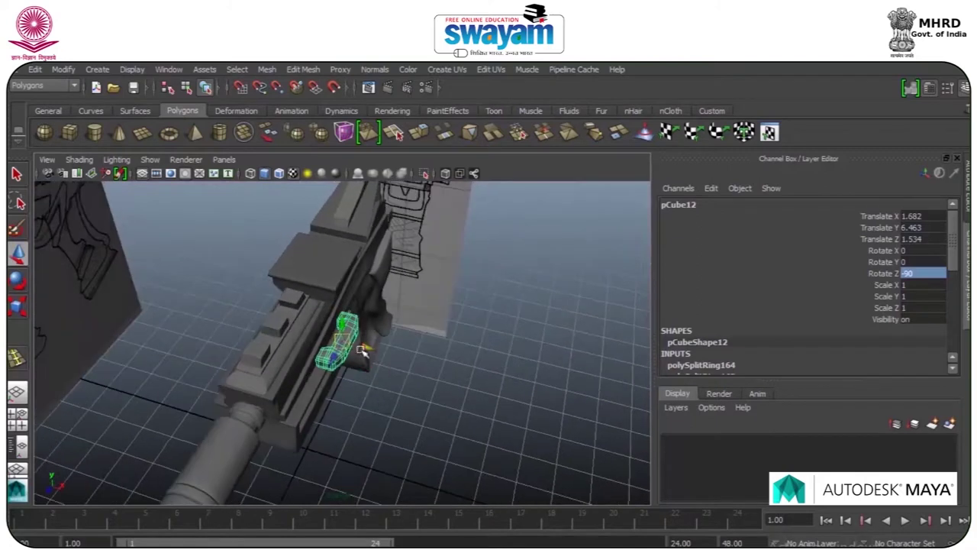
pyautogui.keyDown('alt'); pyautogui.moveTo(318, 376); pyautogui.dragTo(130, 379); pyautogui.keyUp('alt')
pyautogui.scroll(5, 291, 398)
pyautogui.moveTo(280, 300); pyautogui.dragTo(289, 297)
pyautogui.keyDown('alt'); pyautogui.moveTo(344, 343); pyautogui.dragTo(105, 420); pyautogui.keyUp('alt')
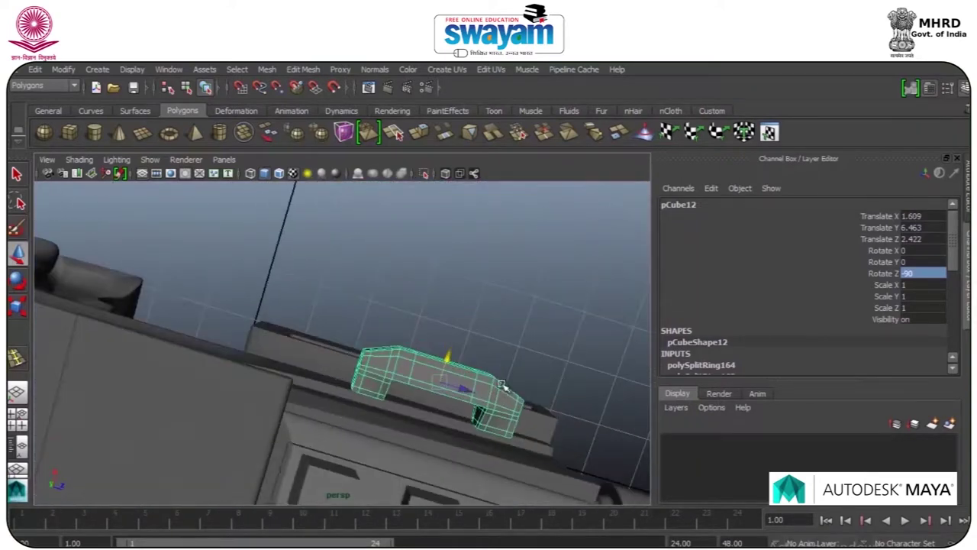
pyautogui.keyDown('alt'); pyautogui.moveTo(504, 388); pyautogui.dragTo(432, 312, button='middle'); pyautogui.keyUp('alt')
# - Move the vertices along the inner side of the handle's grip bar outward to make the bar thinner
pyautogui.press('space')
pyautogui.press('space')
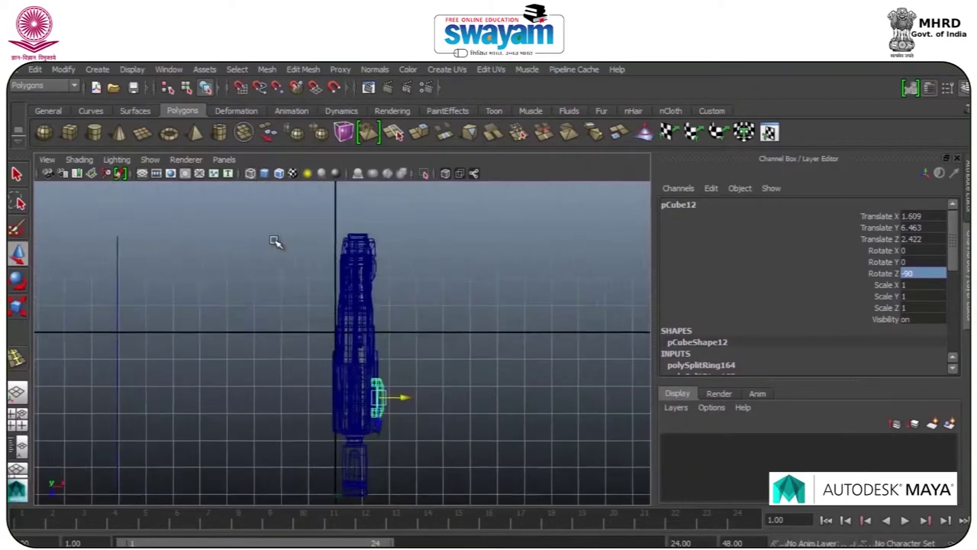
pyautogui.press('f')
pyautogui.press('6')
pyautogui.scroll(-6, 391, 348)
pyautogui.scroll(5, 338, 340)
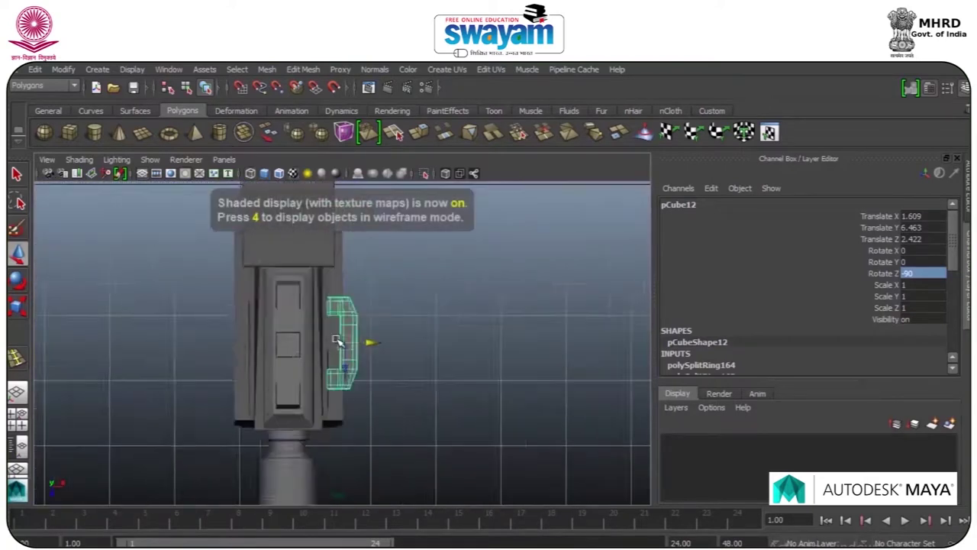
pyautogui.moveTo(339, 269)
pyautogui.mouseDown(button='right')
pyautogui.moveTo(328, 287)
pyautogui.moveTo(279, 268)
pyautogui.mouseUp(button='right')
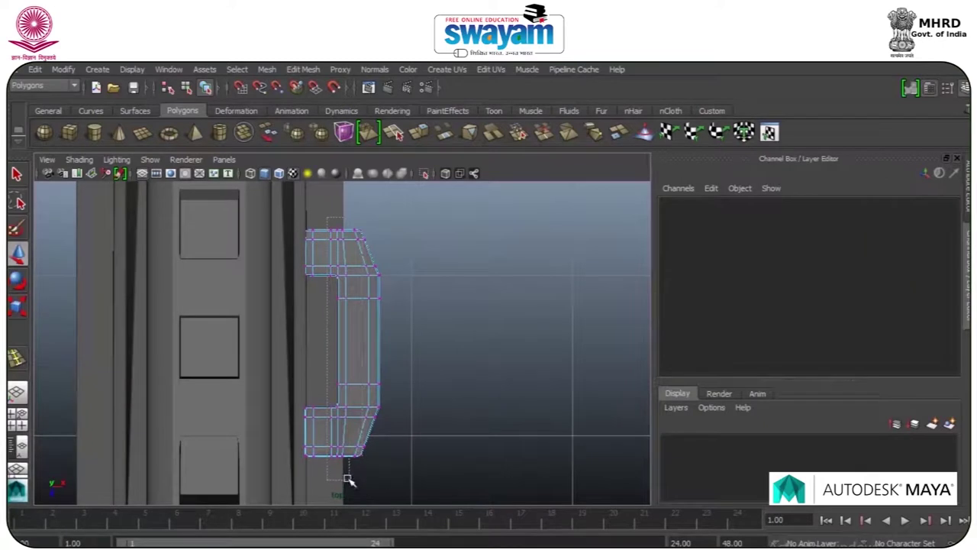
pyautogui.moveTo(347, 480); pyautogui.dragTo(348, 481)
pyautogui.moveTo(361, 346); pyautogui.dragTo(368, 347)
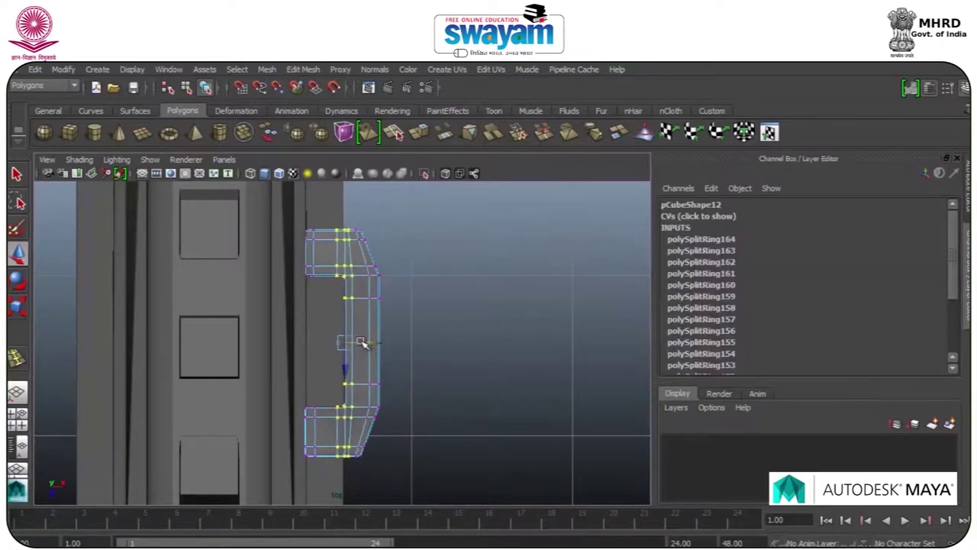
# - Shift the inner vertices of both handle legs toward the handle's ends to thin the legs, and return to object mode
pyautogui.moveTo(396, 276); pyautogui.dragTo(399, 283)
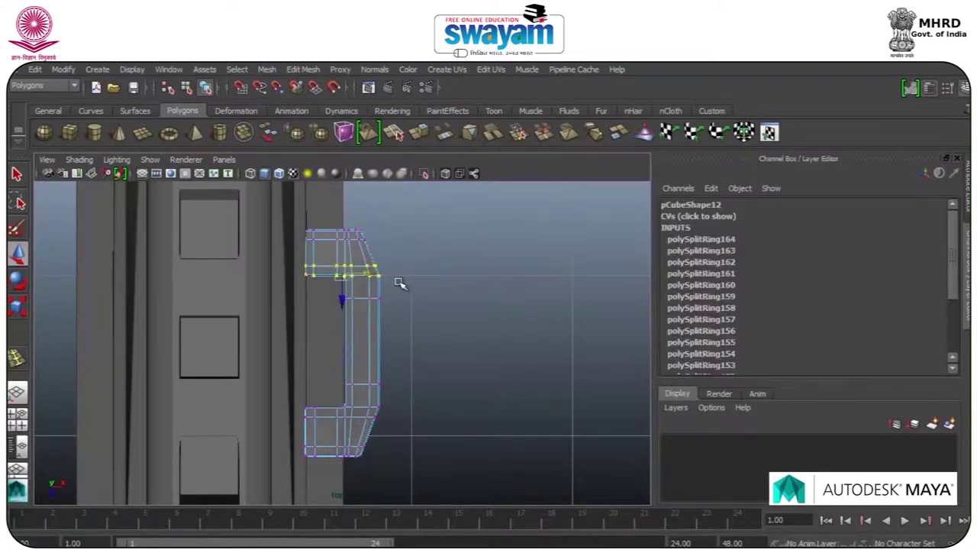
pyautogui.click(303, 263)
pyautogui.moveTo(432, 288); pyautogui.dragTo(416, 284)
pyautogui.moveTo(343, 299); pyautogui.dragTo(343, 289)
pyautogui.moveTo(450, 426); pyautogui.dragTo(451, 425)
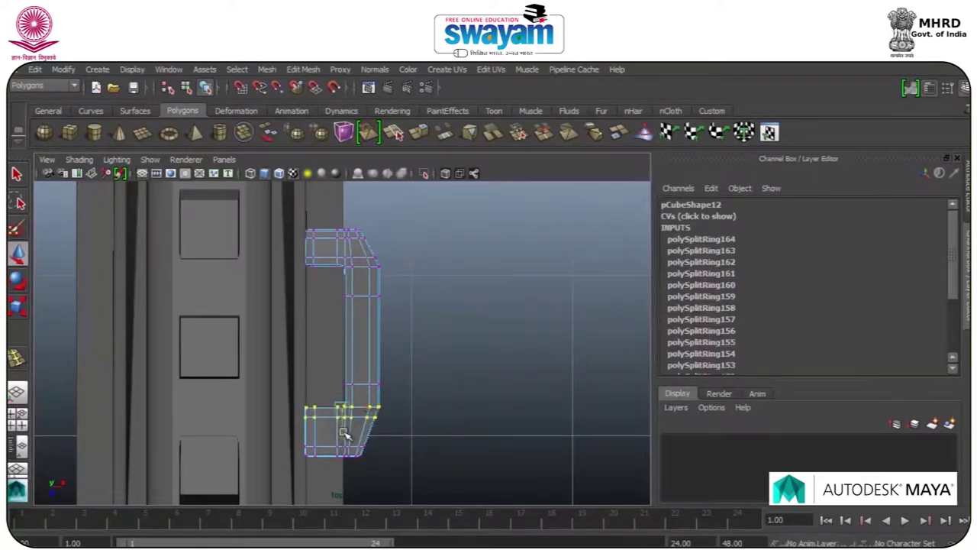
pyautogui.moveTo(344, 432); pyautogui.dragTo(342, 439)
pyautogui.moveTo(366, 390); pyautogui.dragTo(410, 254, button='right')
pyautogui.click(415, 275)
# - Scale the handle piece to 0.826 in X to narrow it
pyautogui.press('space')
pyautogui.press('space')
pyautogui.keyDown('alt'); pyautogui.moveTo(384, 252); pyautogui.dragTo(284, 232); pyautogui.keyUp('alt')
pyautogui.click(321, 319)
pyautogui.keyDown('alt'); pyautogui.moveTo(321, 318); pyautogui.dragTo(262, 349); pyautogui.keyUp('alt')
pyautogui.press('r')
pyautogui.moveTo(308, 380); pyautogui.dragTo(307, 372)
# - Create a long, thin polygon cube on the grid below the gun
pyautogui.keyDown('alt'); pyautogui.moveTo(329, 408); pyautogui.dragTo(466, 408); pyautogui.keyUp('alt')
pyautogui.scroll(-1, 379, 374)
pyautogui.keyDown('alt'); pyautogui.moveTo(377, 375); pyautogui.dragTo(255, 404); pyautogui.keyUp('alt')
pyautogui.keyDown('alt'); pyautogui.moveTo(267, 391); pyautogui.dragTo(313, 341, button='middle'); pyautogui.keyUp('alt')
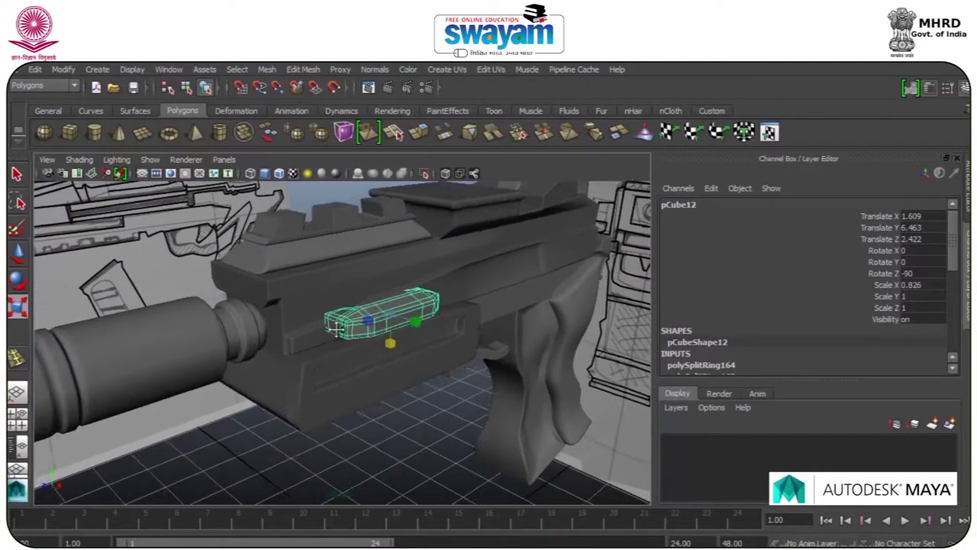
pyautogui.scroll(-5, 360, 332)
pyautogui.click(107, 237)
pyautogui.click(67, 139)
pyautogui.keyDown('alt'); pyautogui.moveTo(437, 434); pyautogui.dragTo(437, 336, button='middle'); pyautogui.keyUp('alt')
pyautogui.moveTo(311, 479); pyautogui.dragTo(367, 441)
pyautogui.press('w')
# - Move the vertices at one end of the new bar inward to slope its end face
pyautogui.keyDown('alt'); pyautogui.moveTo(362, 457); pyautogui.dragTo(451, 306, button='middle'); pyautogui.keyUp('alt')
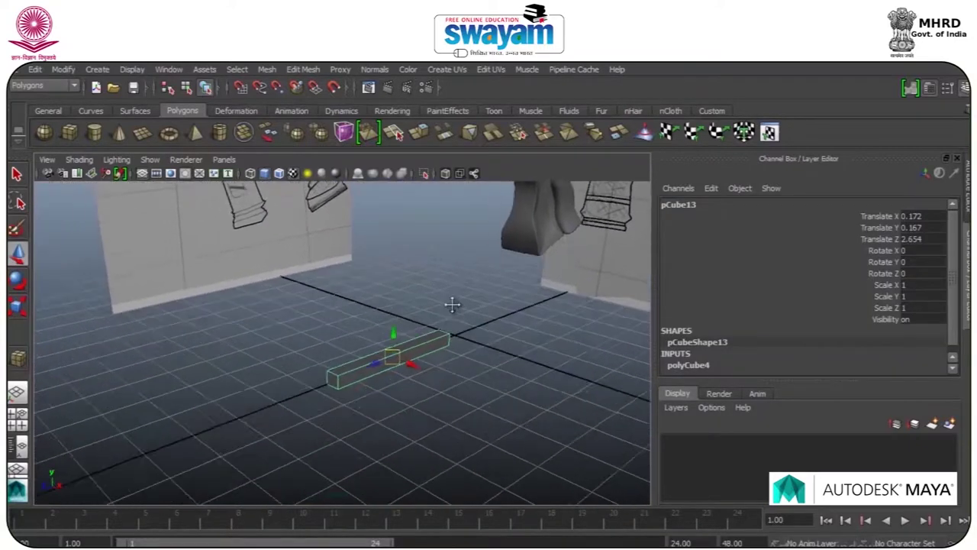
pyautogui.scroll(5, 390, 349)
pyautogui.scroll(3, 390, 349)
pyautogui.keyDown('alt'); pyautogui.moveTo(395, 360); pyautogui.dragTo(349, 374); pyautogui.keyUp('alt')
pyautogui.keyDown('alt'); pyautogui.moveTo(511, 372); pyautogui.dragTo(166, 375, button='middle'); pyautogui.keyUp('alt')
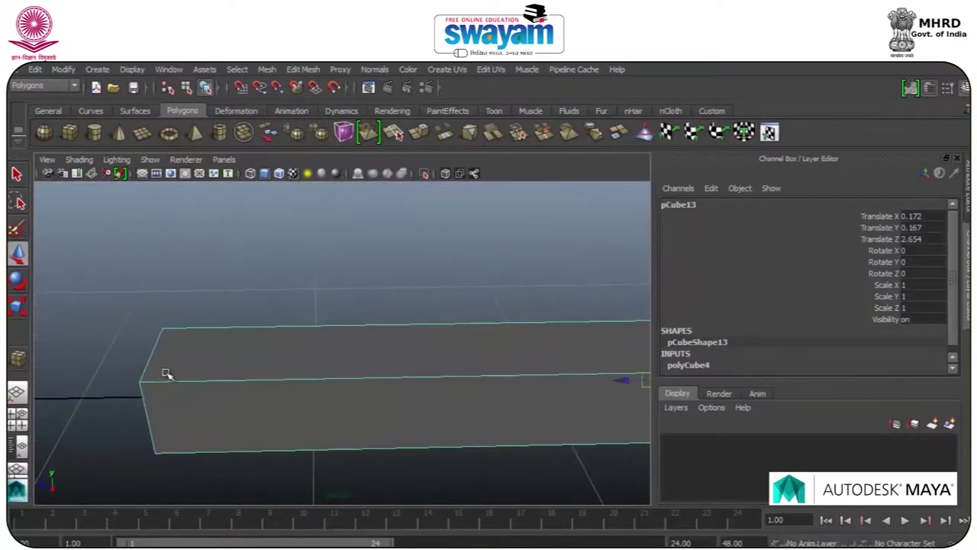
pyautogui.rightClick(263, 336)
pyautogui.moveTo(262, 336); pyautogui.dragTo(203, 270, button='right')
pyautogui.scroll(-4, 112, 363)
pyautogui.keyDown('alt'); pyautogui.moveTo(177, 315); pyautogui.dragTo(174, 278); pyautogui.keyUp('alt')
pyautogui.moveTo(178, 340); pyautogui.dragTo(355, 490)
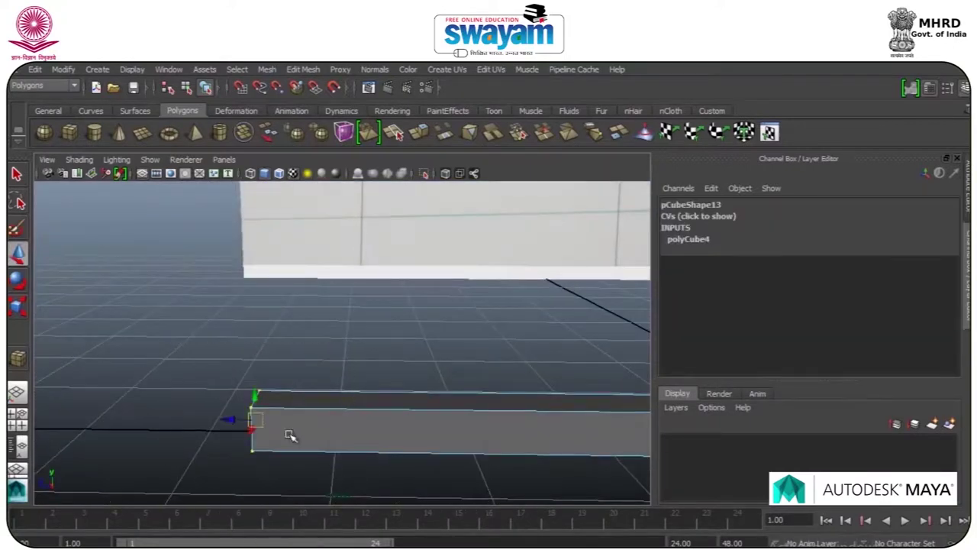
pyautogui.moveTo(239, 419); pyautogui.dragTo(325, 432)
# - Extrude the bar's sloped end face outward and downward, and rotate it upright to form an angled segment
pyautogui.scroll(-3, 491, 409)
pyautogui.keyDown('alt'); pyautogui.moveTo(325, 432); pyautogui.dragTo(351, 313, button='right'); pyautogui.keyUp('alt')
pyautogui.click(358, 427)
pyautogui.keyDown('alt'); pyautogui.moveTo(346, 459); pyautogui.dragTo(299, 460); pyautogui.keyUp('alt')
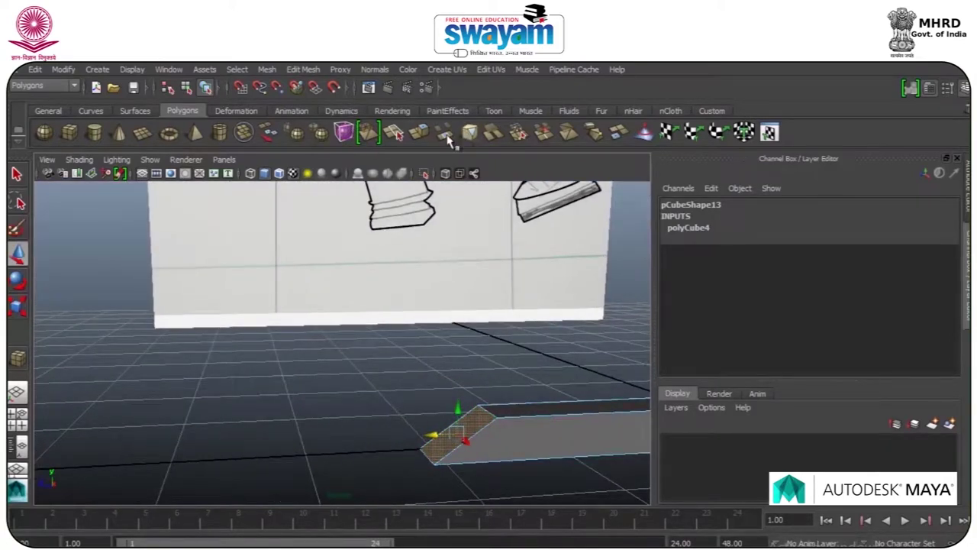
pyautogui.press('w')
pyautogui.moveTo(432, 435); pyautogui.dragTo(332, 475)
pyautogui.press('e')
pyautogui.press('w')
pyautogui.press('e')
pyautogui.keyDown('alt'); pyautogui.moveTo(405, 453); pyautogui.dragTo(216, 440); pyautogui.keyUp('alt')
pyautogui.scroll(-3, 332, 455)
pyautogui.scroll(5, 410, 380)
pyautogui.keyDown('alt'); pyautogui.moveTo(452, 456); pyautogui.dragTo(412, 343, button='middle'); pyautogui.keyUp('alt')
pyautogui.moveTo(398, 370); pyautogui.dragTo(449, 386)
# - Select the lower vertices where the angled segment joins the bar and shift them to make the joint vertical
pyautogui.moveTo(448, 386); pyautogui.dragTo(390, 270, button='right')
pyautogui.moveTo(382, 387); pyautogui.dragTo(431, 418)
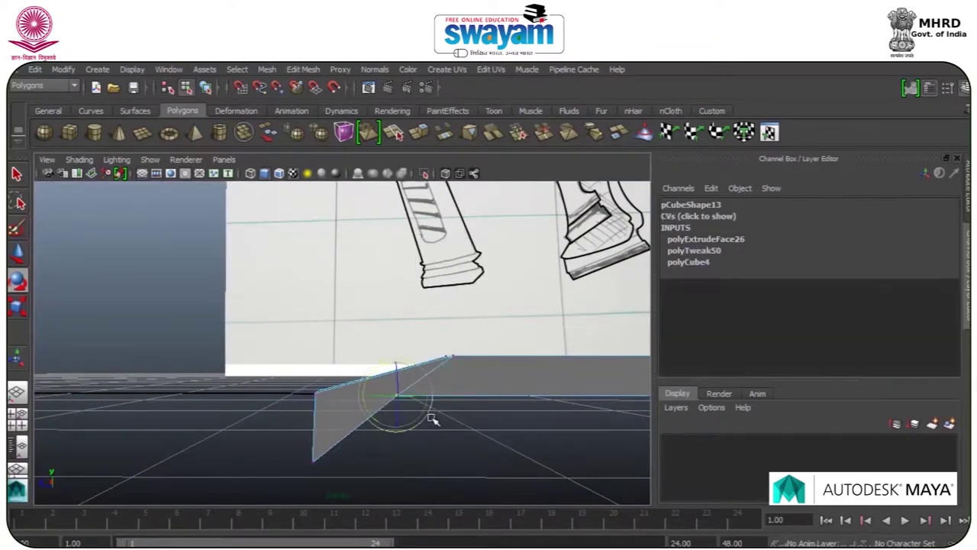
pyautogui.press('w')
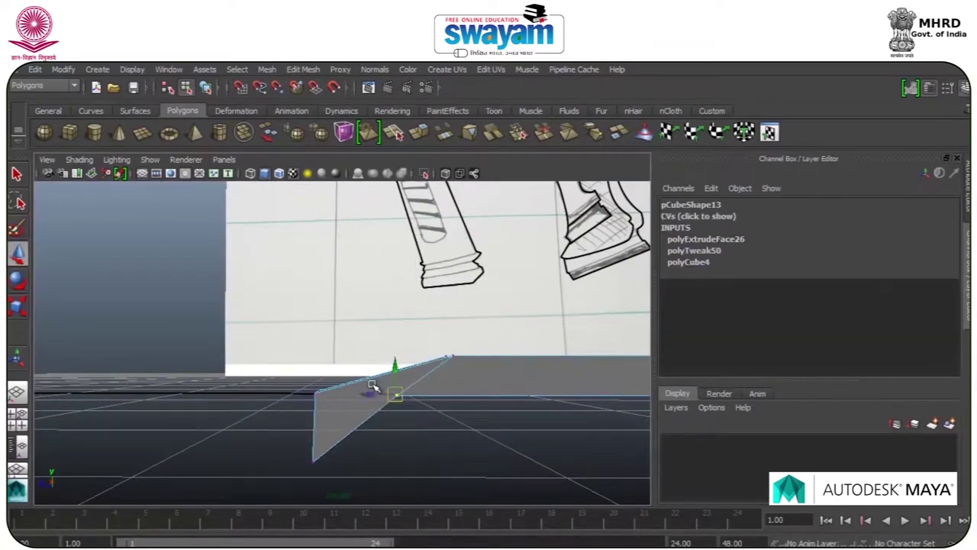
# - Insert an edge loop across the bar close to its straight end
pyautogui.keyDown('alt'); pyautogui.moveTo(423, 400); pyautogui.dragTo(489, 395); pyautogui.keyUp('alt')
pyautogui.keyDown('alt'); pyautogui.moveTo(489, 394); pyautogui.dragTo(264, 395, button='middle'); pyautogui.keyUp('alt')
pyautogui.keyDown('alt'); pyautogui.moveTo(264, 395); pyautogui.dragTo(366, 268, button='right'); pyautogui.keyUp('alt')
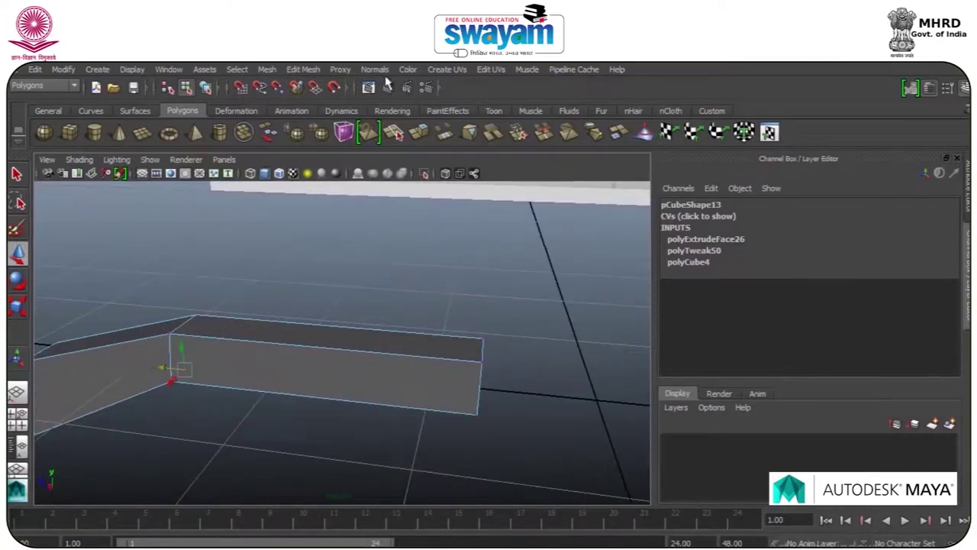
pyautogui.click(303, 69)
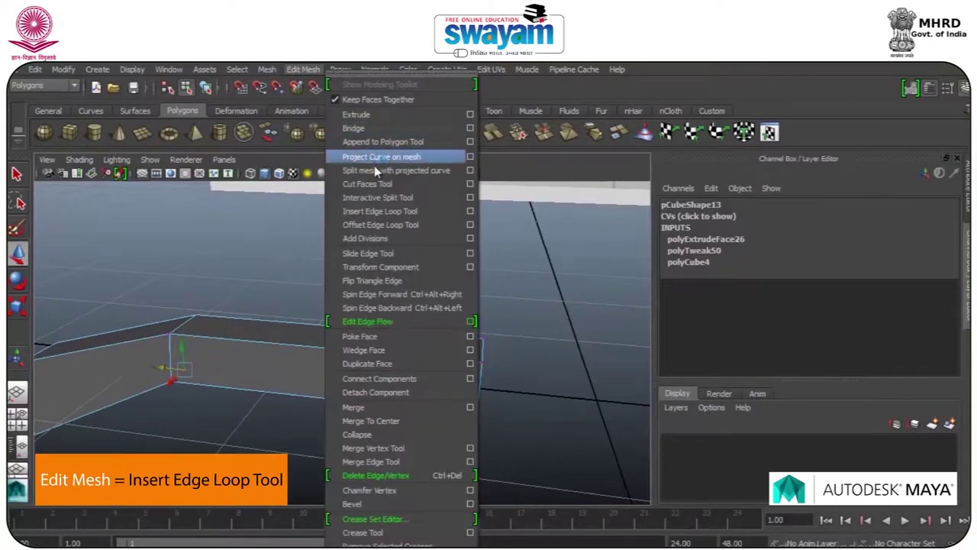
pyautogui.click(379, 210)
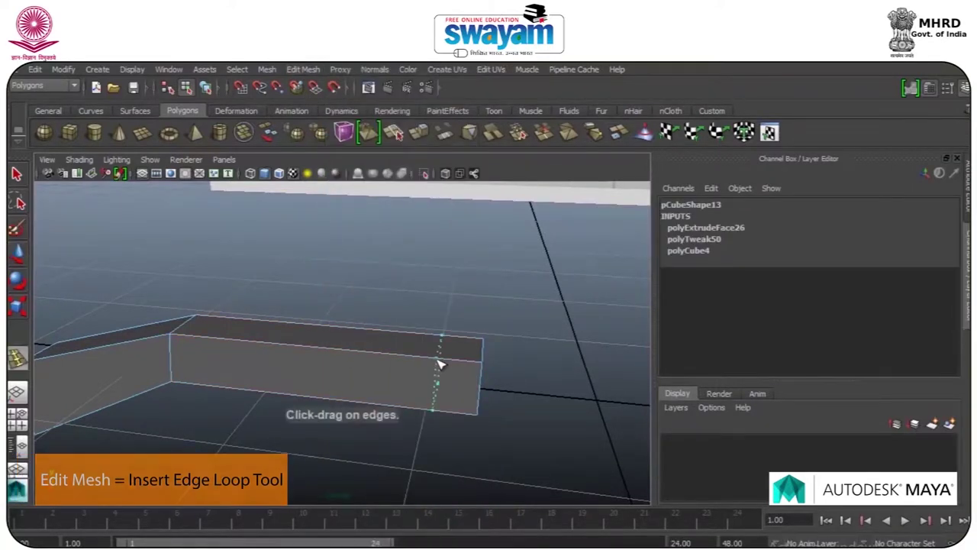
pyautogui.click(439, 361)
# - Extrude the underside face at the bar's straight end downward to form a leg
pyautogui.press('w')
pyautogui.keyDown('alt'); pyautogui.moveTo(446, 397); pyautogui.dragTo(384, 380); pyautogui.keyUp('alt')
pyautogui.rightClick(417, 382)
pyautogui.moveTo(423, 389); pyautogui.dragTo(430, 304, button='right')
pyautogui.keyDown('alt'); pyautogui.moveTo(443, 358); pyautogui.dragTo(512, 495); pyautogui.keyUp('alt')
pyautogui.click(466, 391)
pyautogui.scroll(-4, 464, 404)
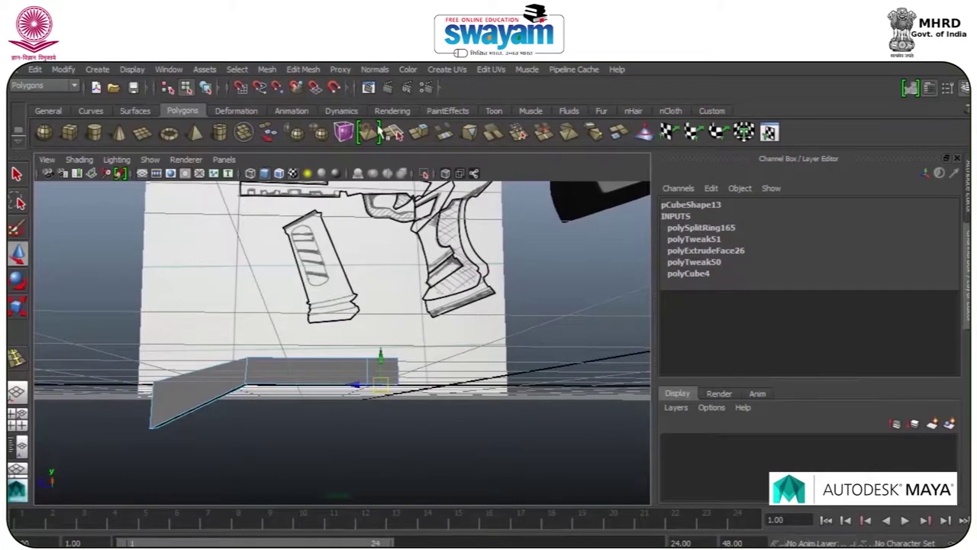
pyautogui.click(418, 132)
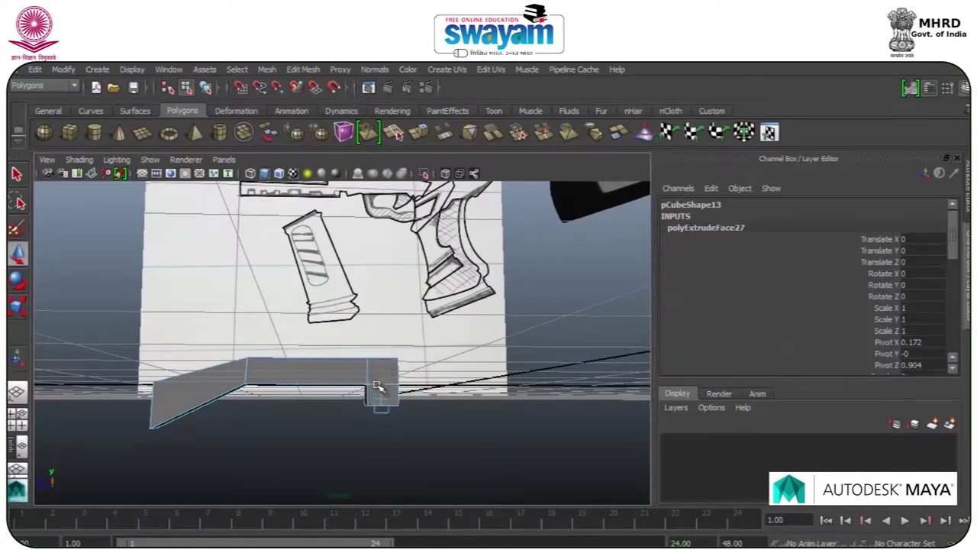
# - Select the bottom vertices of the angled segment and the new leg, and move them down to lengthen both ends
pyautogui.keyDown('alt'); pyautogui.moveTo(234, 418); pyautogui.dragTo(310, 338); pyautogui.keyUp('alt')
pyautogui.scroll(5, 275, 325)
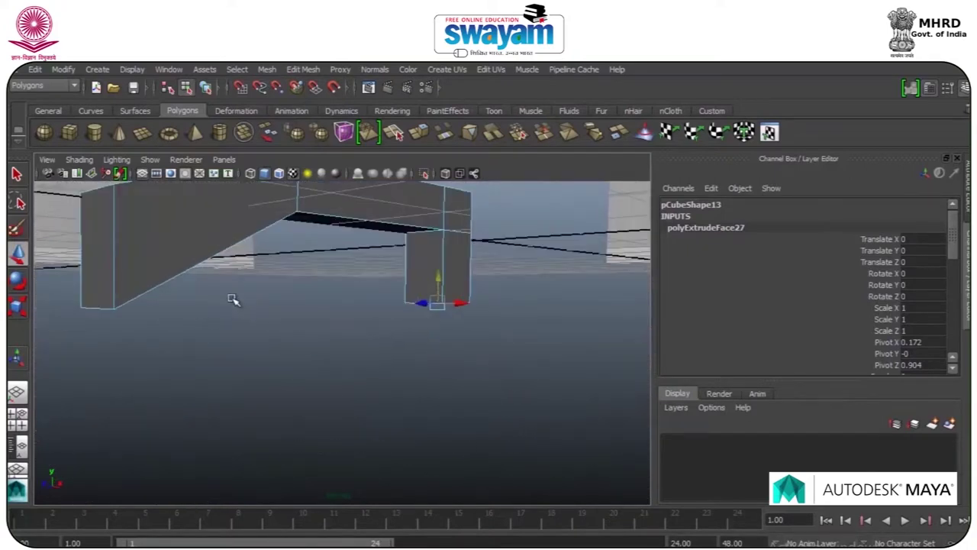
pyautogui.scroll(-3, 277, 293)
pyautogui.keyDown('alt'); pyautogui.moveTo(295, 295); pyautogui.dragTo(235, 268); pyautogui.keyUp('alt')
pyautogui.rightClick(234, 268)
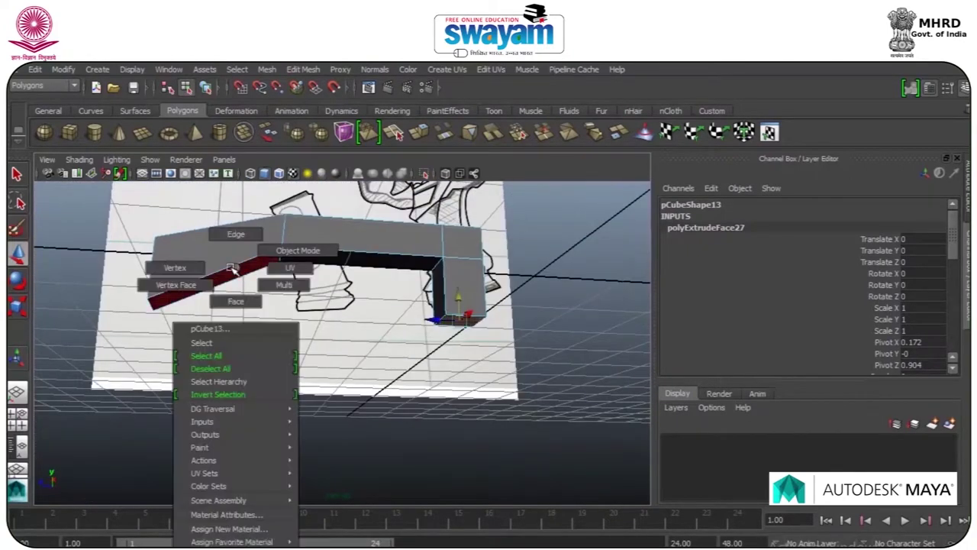
pyautogui.click(174, 268)
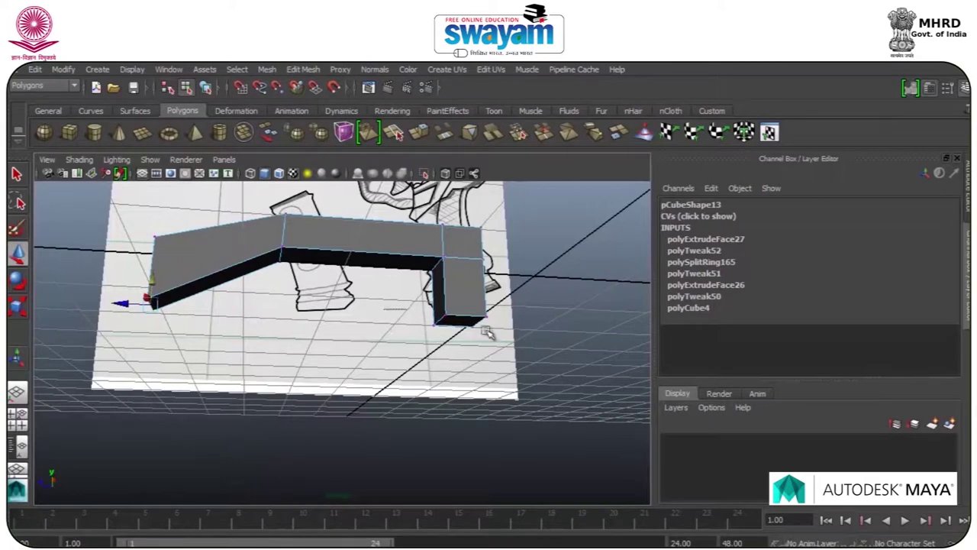
pyautogui.keyDown('shift'); pyautogui.moveTo(416, 311); pyautogui.dragTo(562, 357); pyautogui.keyUp('shift')
pyautogui.moveTo(328, 295); pyautogui.dragTo(284, 303)
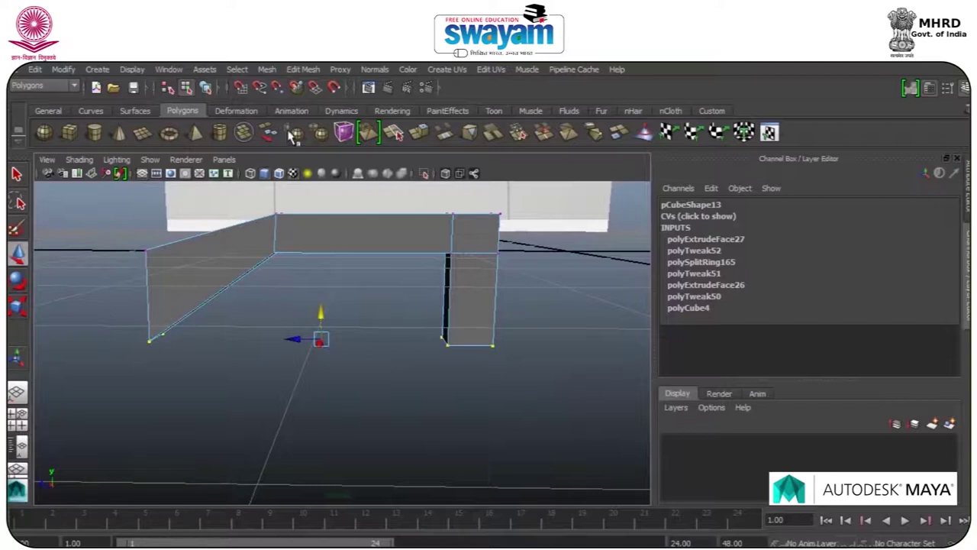
# - Insert an edge loop across the angled segment near its outer end
pyautogui.keyDown('alt'); pyautogui.moveTo(299, 292); pyautogui.dragTo(264, 299); pyautogui.keyUp('alt')
pyautogui.rightClick(205, 264)
pyautogui.click(159, 264)
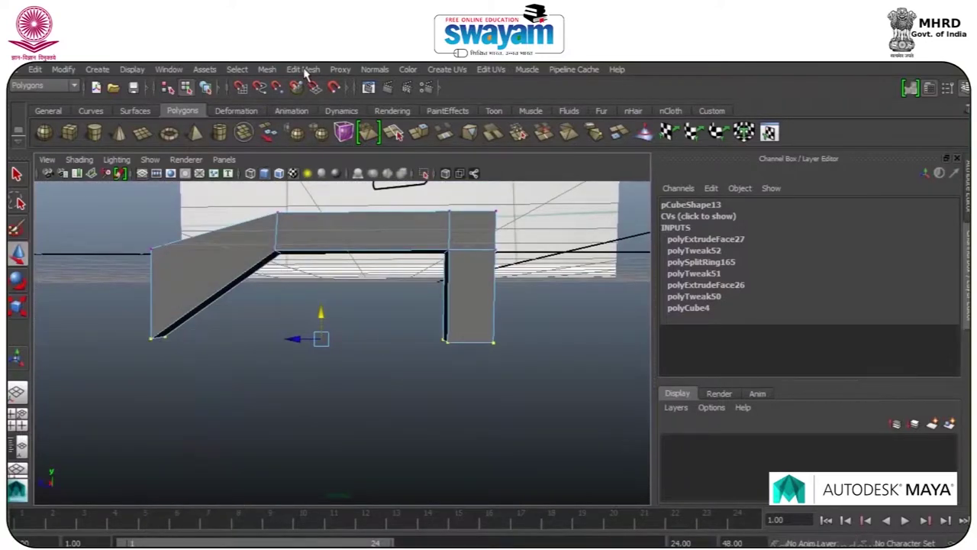
pyautogui.click(304, 69)
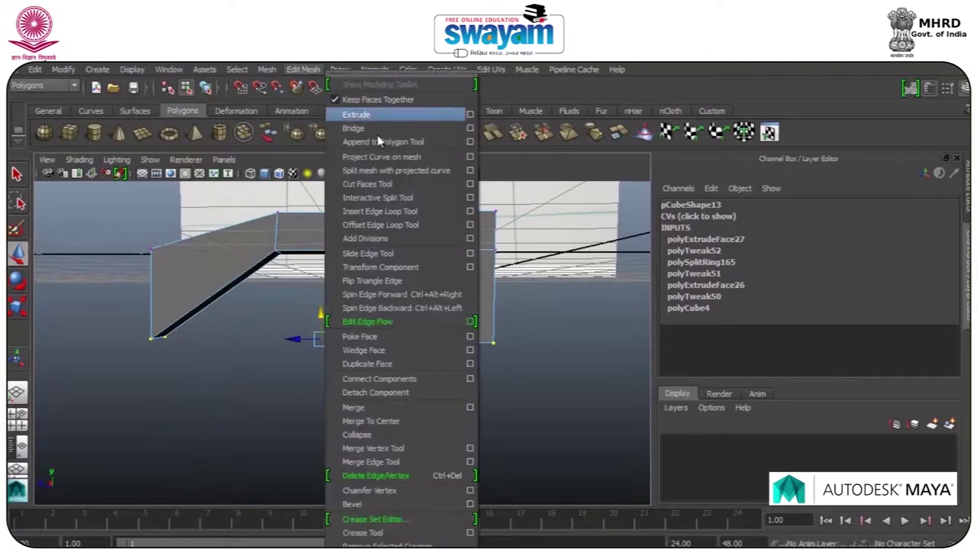
pyautogui.click(400, 214)
pyautogui.moveTo(203, 238); pyautogui.dragTo(187, 240)
# - Raise the outermost bottom vertices of the angled segment to the height of the neighbouring loop's lower corner
pyautogui.press('w')
pyautogui.scroll(4, 204, 335)
pyautogui.keyDown('alt'); pyautogui.moveTo(177, 301); pyautogui.dragTo(527, 284, button='middle'); pyautogui.keyUp('alt')
pyautogui.moveTo(224, 267); pyautogui.dragTo(156, 272, button='right')
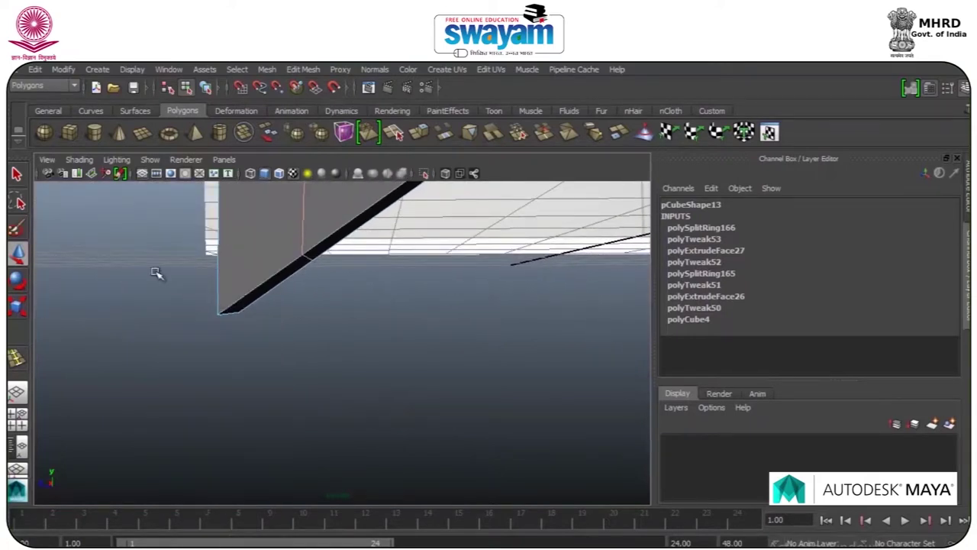
pyautogui.moveTo(257, 344); pyautogui.dragTo(259, 345)
pyautogui.moveTo(229, 292); pyautogui.dragTo(210, 239)
pyautogui.scroll(-5, 229, 244)
pyautogui.keyDown('alt'); pyautogui.moveTo(257, 282); pyautogui.dragTo(304, 283); pyautogui.keyUp('alt')
# - Flatten the bottom vertices of the angled segment's outer end by scaling in Y, and adjust its end-face vertices
pyautogui.press('space')
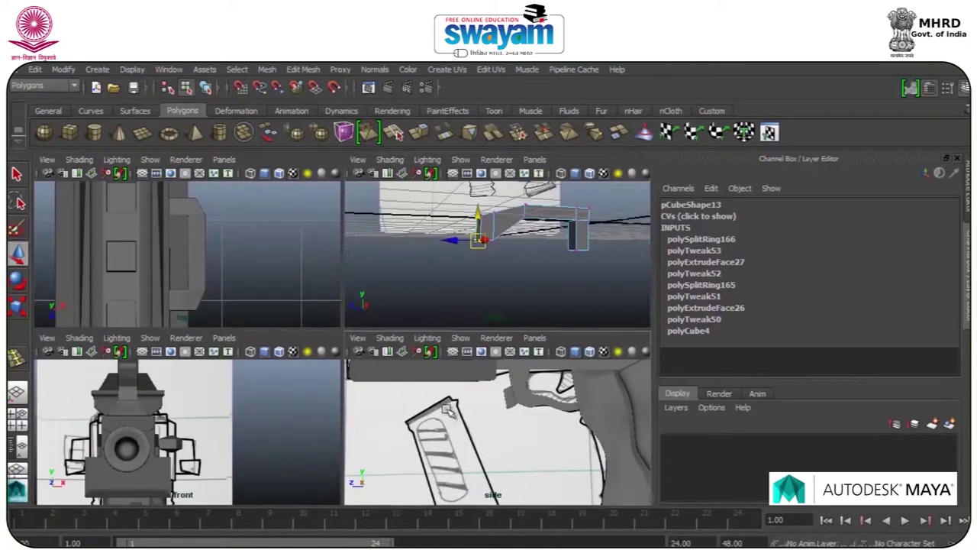
pyautogui.press('space')
pyautogui.press('f')
pyautogui.scroll(-10, 435, 393)
pyautogui.scroll(8, 373, 358)
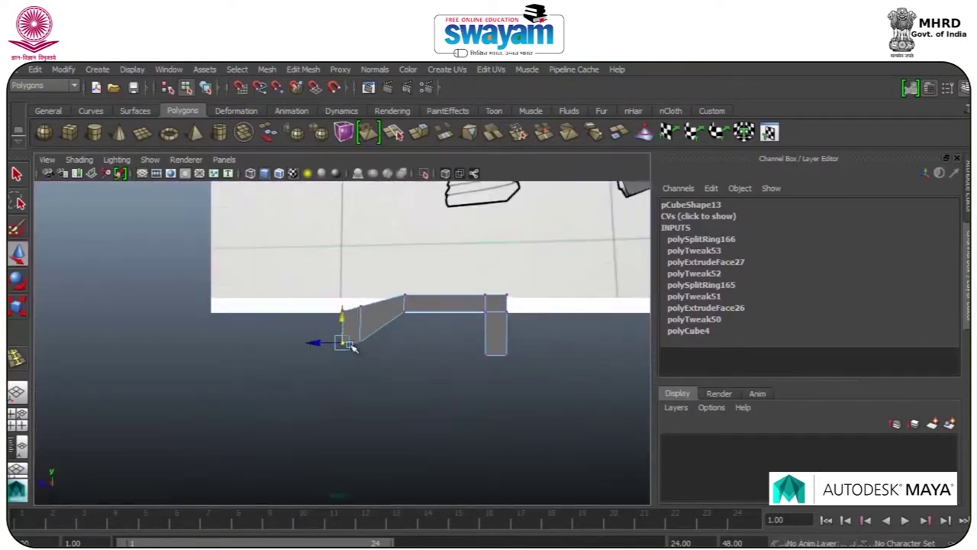
pyautogui.scroll(3, 373, 356)
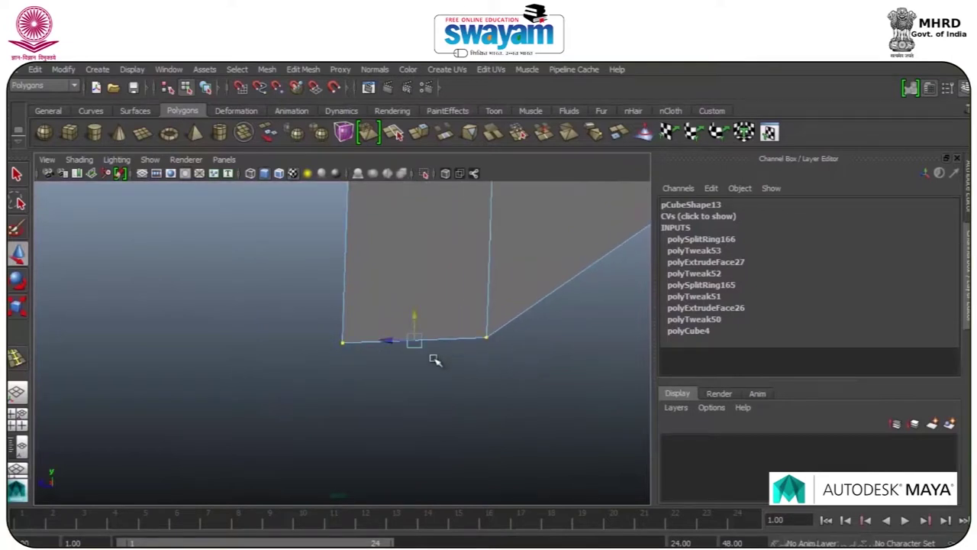
pyautogui.press('r')
pyautogui.moveTo(415, 385); pyautogui.dragTo(405, 345)
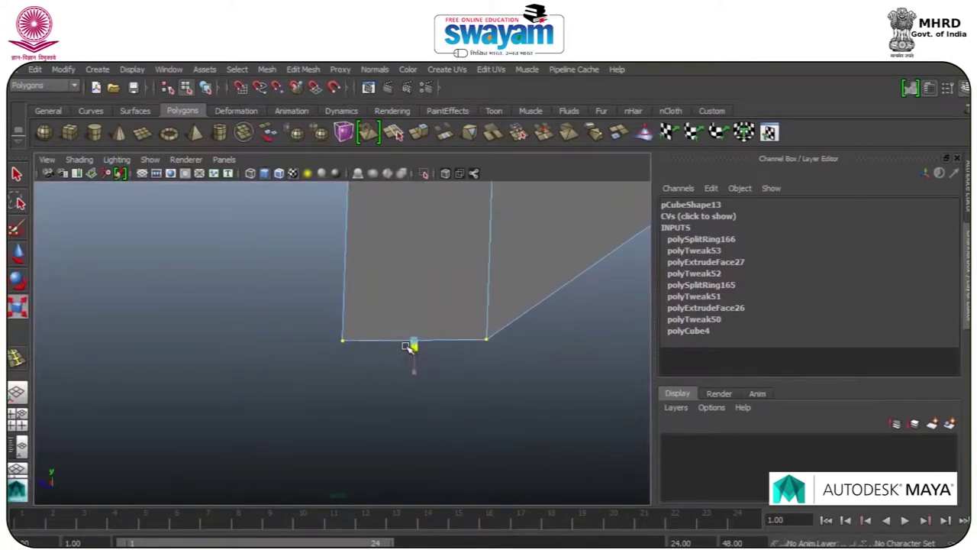
pyautogui.scroll(-5, 404, 346)
pyautogui.scroll(3, 351, 334)
pyautogui.moveTo(345, 373); pyautogui.dragTo(342, 367)
pyautogui.moveTo(323, 306); pyautogui.dragTo(328, 308)
pyautogui.press('w')
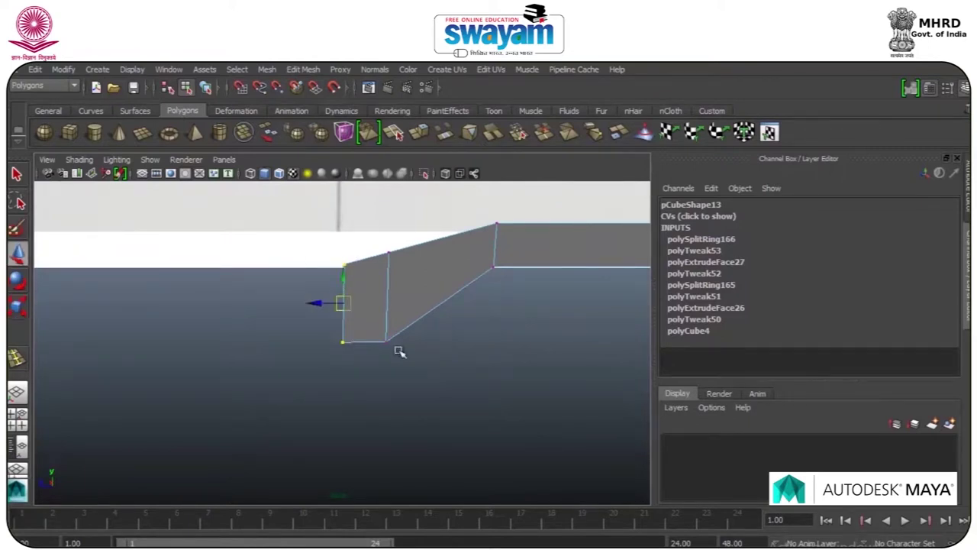
# - Extrude the bottom face of the angled segment's outer end slightly downward and return to object mode
pyautogui.scroll(3, 401, 347)
pyautogui.press('space')
pyautogui.press('space')
pyautogui.keyDown('alt'); pyautogui.moveTo(422, 296); pyautogui.dragTo(388, 251); pyautogui.keyUp('alt')
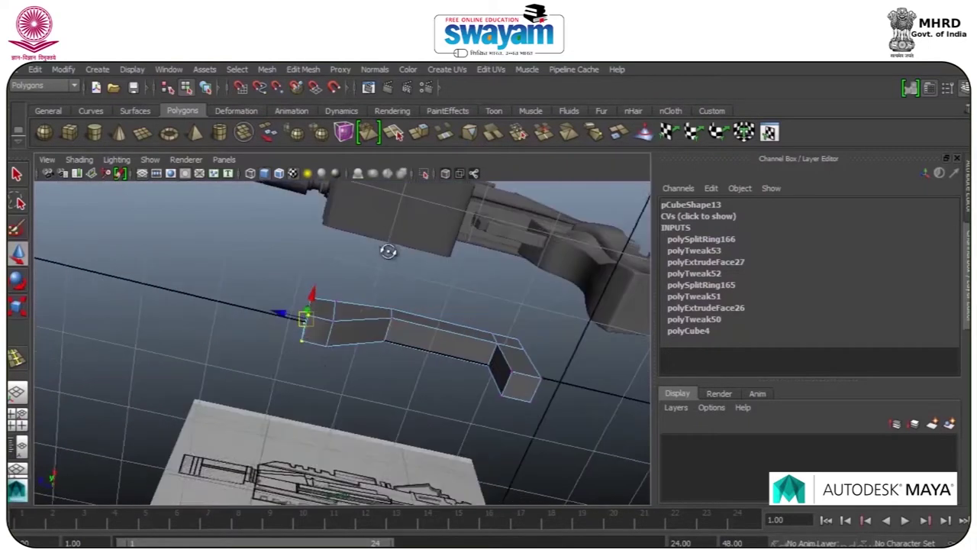
pyautogui.scroll(5, 310, 349)
pyautogui.moveTo(290, 268); pyautogui.dragTo(291, 306, button='right')
pyautogui.click(241, 292)
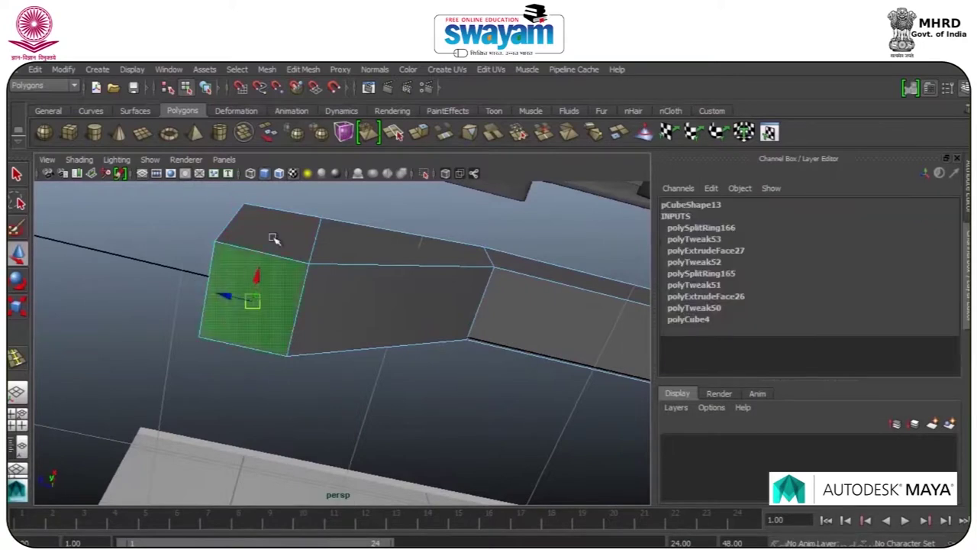
pyautogui.click(426, 133)
pyautogui.press('w')
pyautogui.keyDown('alt'); pyautogui.moveTo(322, 289); pyautogui.dragTo(366, 351); pyautogui.keyUp('alt')
pyautogui.moveTo(246, 275)
pyautogui.keyDown('alt'); pyautogui.mouseDown()
pyautogui.moveTo(236, 213)
pyautogui.moveTo(231, 253)
pyautogui.mouseUp(); pyautogui.keyUp('alt')
pyautogui.scroll(-6, 235, 255)
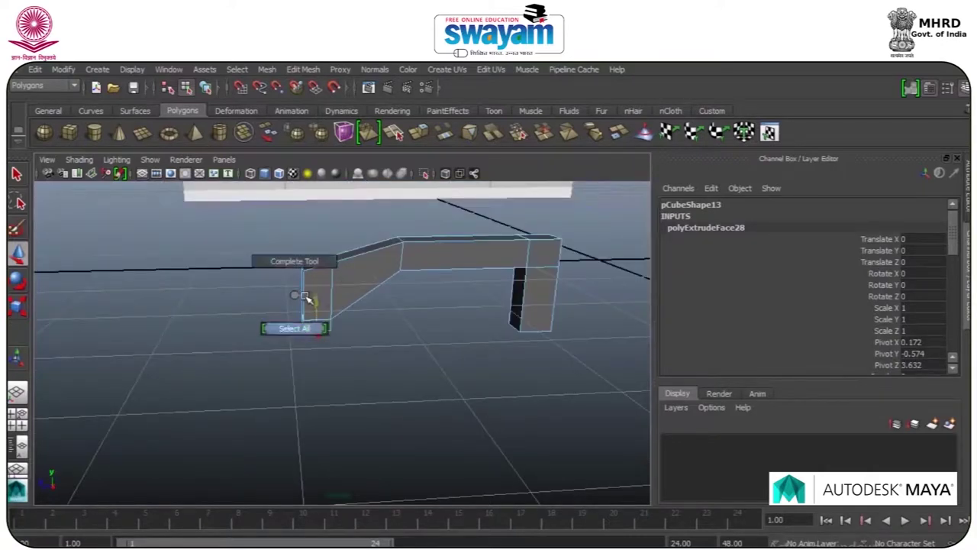
pyautogui.moveTo(305, 296); pyautogui.dragTo(294, 328, button='right')
pyautogui.moveTo(313, 269); pyautogui.dragTo(371, 250, button='right')
# - Preview the bar as a smooth mesh, inspect it from several angles against the gun, and restore the hard-edged display
pyautogui.click(402, 298)
pyautogui.keyDown('alt'); pyautogui.moveTo(395, 315); pyautogui.dragTo(574, 334); pyautogui.keyUp('alt')
pyautogui.click(309, 246)
pyautogui.scroll(5, 319, 235)
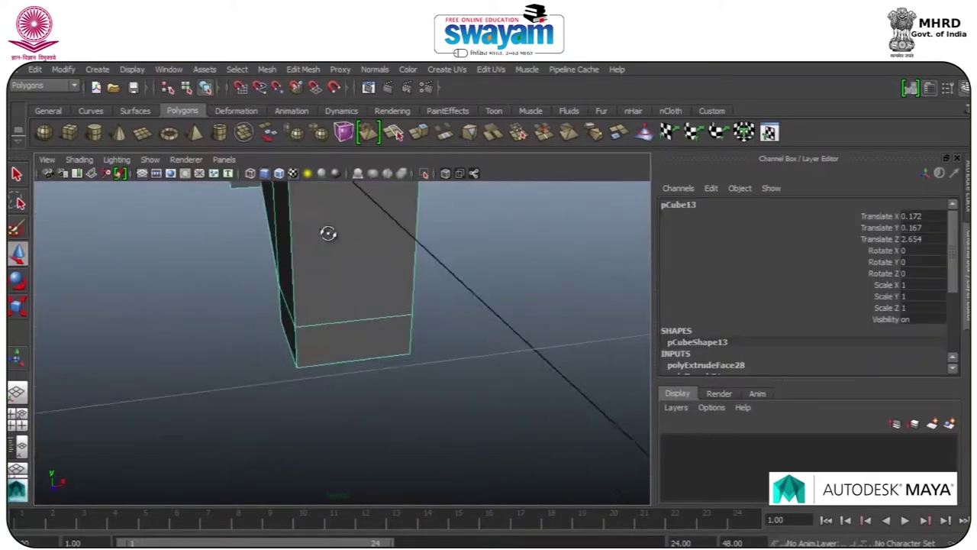
pyautogui.keyDown('alt'); pyautogui.moveTo(325, 232); pyautogui.dragTo(394, 211); pyautogui.keyUp('alt')
pyautogui.keyDown('alt'); pyautogui.moveTo(393, 211); pyautogui.dragTo(399, 447, button='middle'); pyautogui.keyUp('alt')
pyautogui.press('3')
pyautogui.scroll(-3, 405, 346)
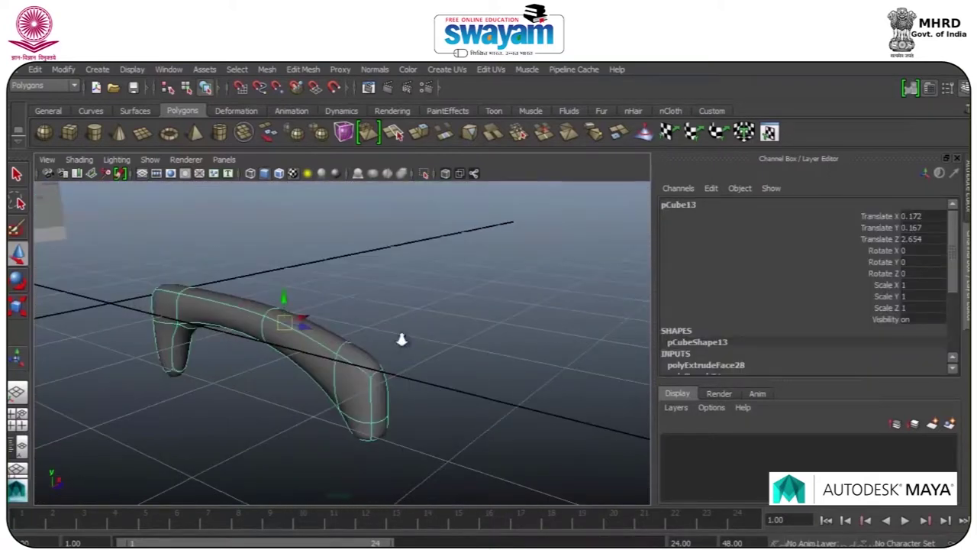
pyautogui.scroll(-1, 402, 341)
pyautogui.keyDown('alt'); pyautogui.moveTo(399, 351); pyautogui.dragTo(284, 317); pyautogui.keyUp('alt')
pyautogui.scroll(-4, 285, 314)
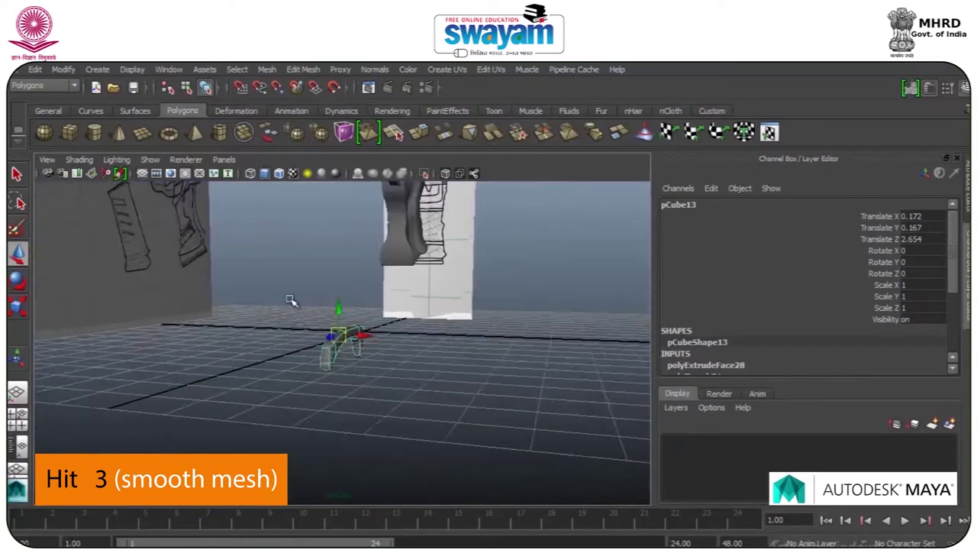
pyautogui.keyDown('alt'); pyautogui.moveTo(357, 273); pyautogui.dragTo(362, 364, button='middle'); pyautogui.keyUp('alt')
pyautogui.scroll(5, 359, 350)
pyautogui.scroll(-5, 360, 352)
pyautogui.keyDown('alt'); pyautogui.moveTo(372, 370); pyautogui.dragTo(246, 363); pyautogui.keyUp('alt')
pyautogui.keyDown('alt'); pyautogui.moveTo(325, 335); pyautogui.dragTo(336, 317, button='middle'); pyautogui.keyUp('alt')
pyautogui.keyDown('alt'); pyautogui.moveTo(371, 238); pyautogui.dragTo(342, 88, button='middle'); pyautogui.keyUp('alt')
pyautogui.keyDown('alt'); pyautogui.moveTo(355, 379); pyautogui.dragTo(387, 318, button='middle'); pyautogui.keyUp('alt')
pyautogui.press('1')
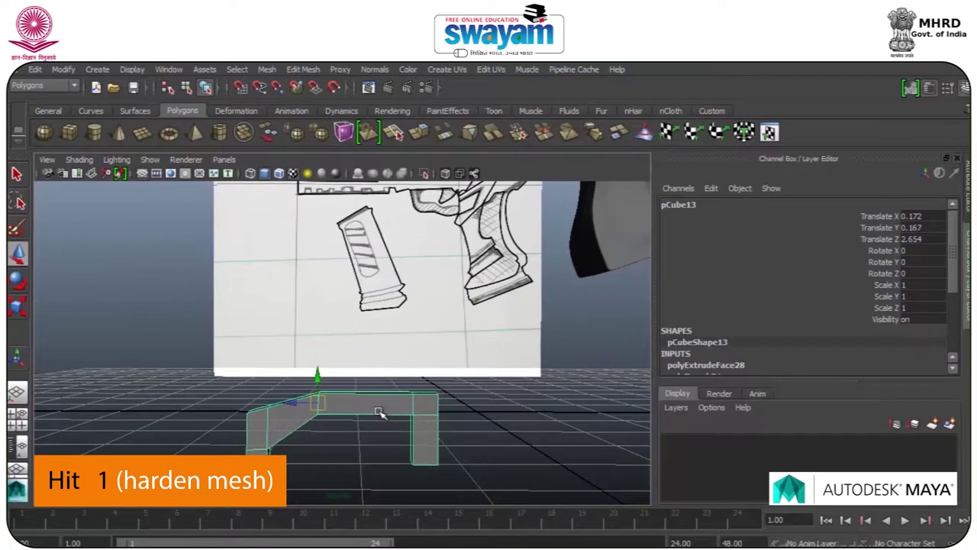
# - Scale the bar to 0.563 in X to narrow it
pyautogui.scroll(3, 355, 413)
pyautogui.keyDown('alt'); pyautogui.moveTo(354, 412); pyautogui.dragTo(366, 467); pyautogui.keyUp('alt')
pyautogui.keyDown('alt'); pyautogui.moveTo(366, 428); pyautogui.dragTo(379, 289, button='middle'); pyautogui.keyUp('alt')
pyautogui.scroll(3, 329, 335)
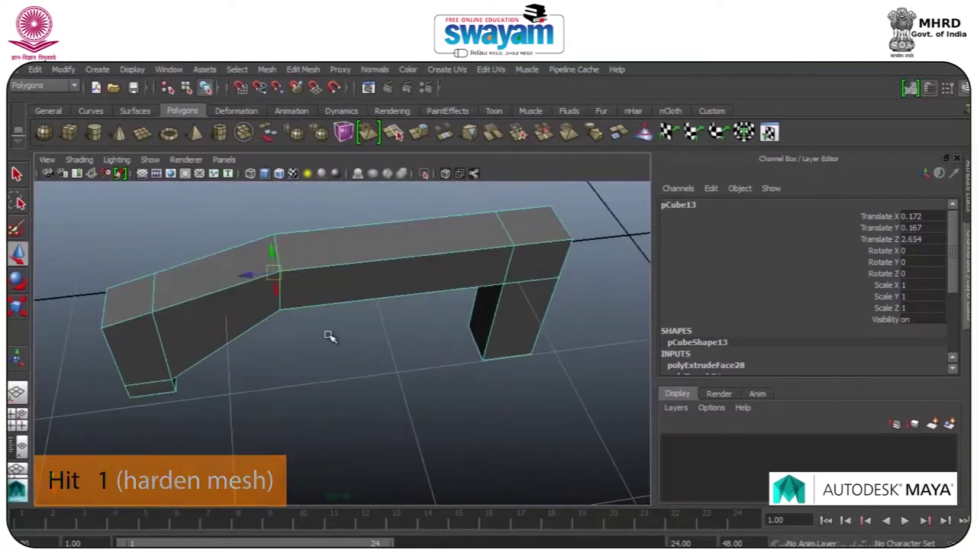
pyautogui.press('r')
pyautogui.moveTo(281, 303); pyautogui.dragTo(276, 264)
# - Insert support edge loops along the bar's upper edge, beside the bend, and around the angled segment's outer end
pyautogui.click(284, 70)
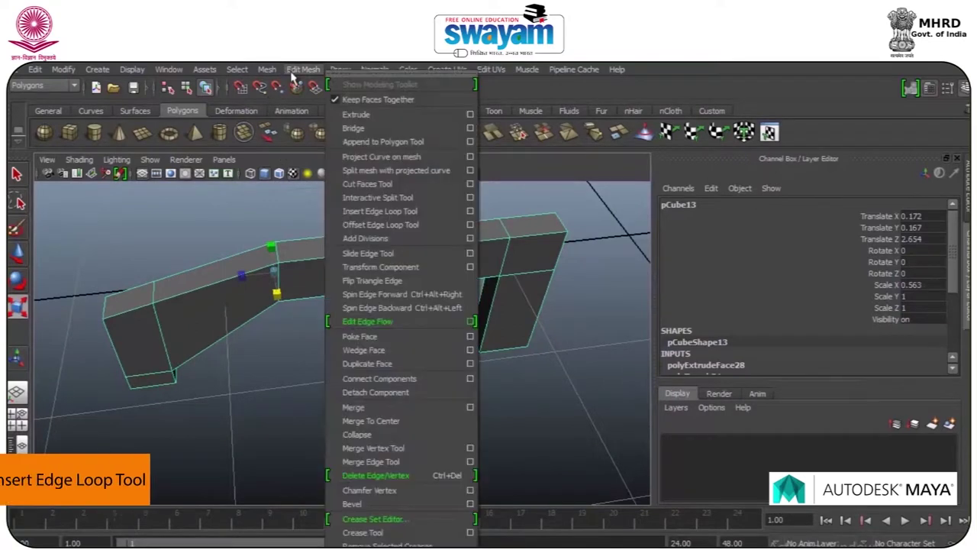
pyautogui.click(378, 209)
pyautogui.moveTo(294, 260); pyautogui.dragTo(284, 267)
pyautogui.moveTo(155, 315); pyautogui.dragTo(120, 323)
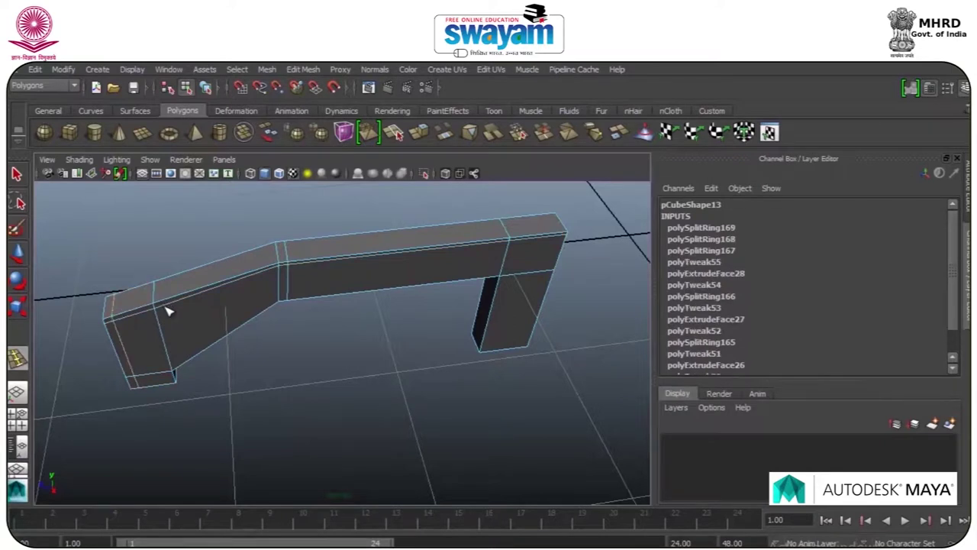
pyautogui.click(168, 311)
# - Insert support edge loops on both sides of the straight-end leg and one lengthwise loop near the bar's lower edge
pyautogui.click(503, 246)
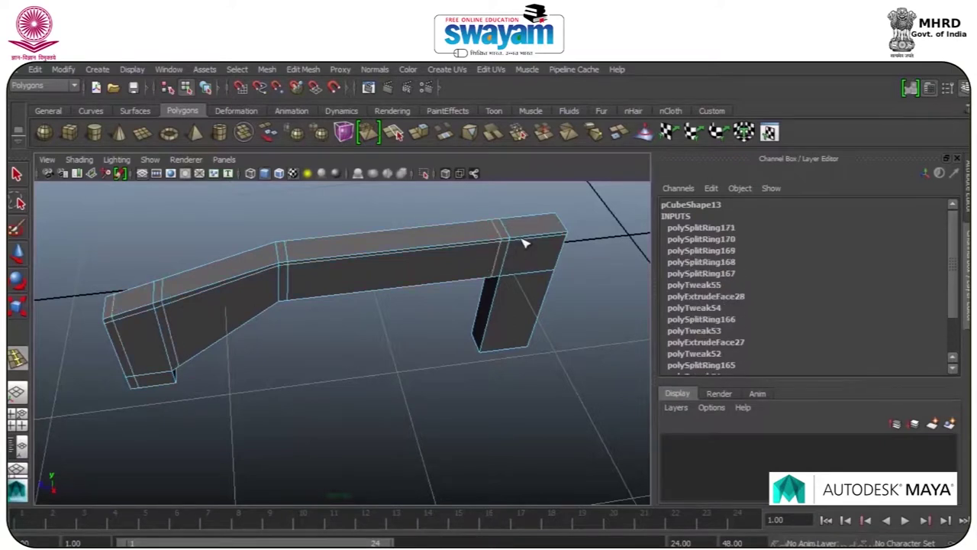
pyautogui.click(520, 243)
pyautogui.click(557, 247)
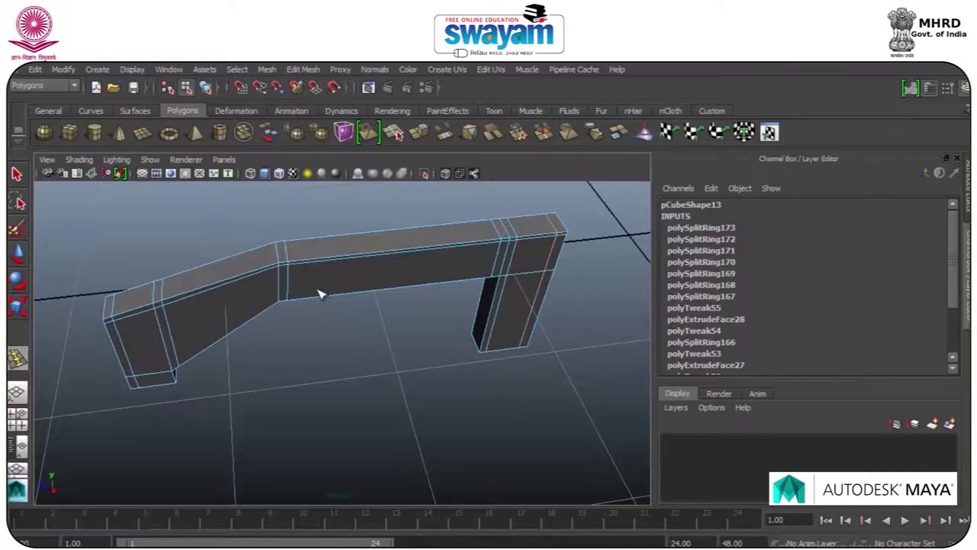
pyautogui.click(290, 298)
# - Insert lengthwise edge loops near the long side edges of the bar's top, undoing a misplaced one
pyautogui.keyDown('alt'); pyautogui.moveTo(316, 303); pyautogui.dragTo(431, 312); pyautogui.keyUp('alt')
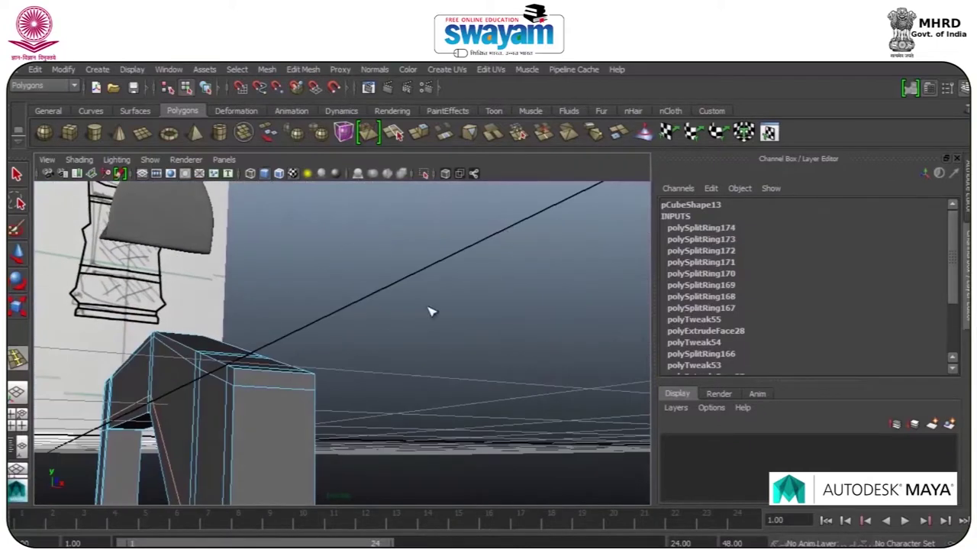
pyautogui.keyDown('alt'); pyautogui.moveTo(277, 389); pyautogui.dragTo(298, 409); pyautogui.keyUp('alt')
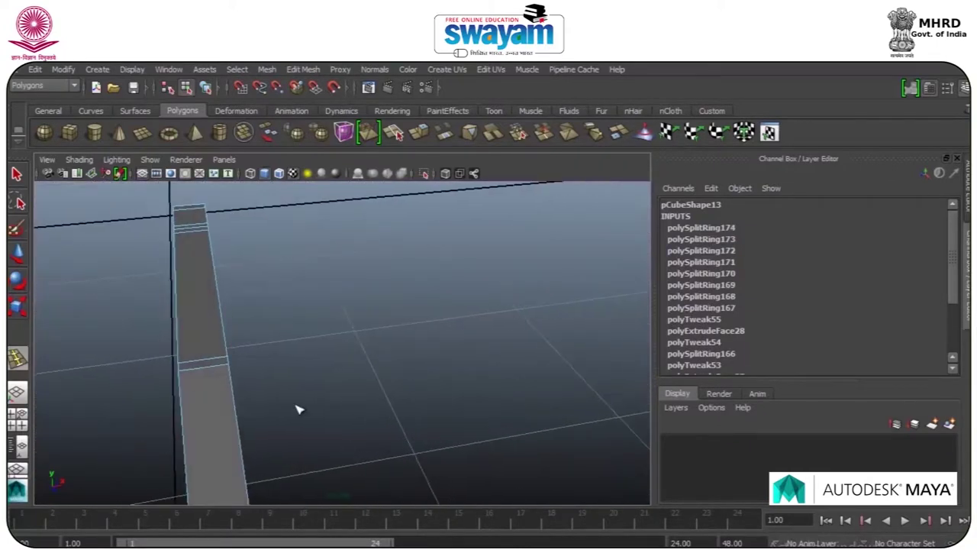
pyautogui.click(195, 371)
pyautogui.hotkey('ctrl', 'z')
pyautogui.click(217, 368)
# - Return to object mode and display the bar as a smooth mesh to check its tightened edges
pyautogui.press('w')
pyautogui.scroll(-5, 264, 345)
pyautogui.moveTo(266, 344)
pyautogui.keyDown('alt'); pyautogui.mouseDown()
pyautogui.moveTo(159, 340)
pyautogui.moveTo(266, 348)
pyautogui.mouseUp(); pyautogui.keyUp('alt')
pyautogui.scroll(5, 266, 348)
pyautogui.moveTo(188, 269); pyautogui.dragTo(234, 259, button='right')
pyautogui.press('3')
pyautogui.click(296, 357)
pyautogui.scroll(-3, 289, 323)
pyautogui.click(287, 317)
pyautogui.keyDown('alt'); pyautogui.moveTo(282, 345); pyautogui.dragTo(395, 342); pyautogui.keyUp('alt')
pyautogui.scroll(-5, 395, 343)
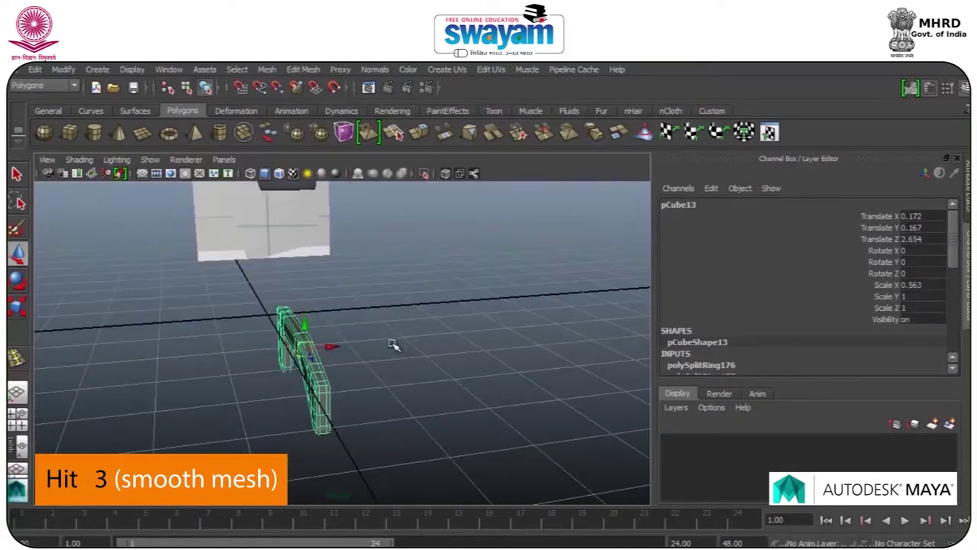
# - Raise the bar to just beneath the gun's front body, at about 5.21 in Y
pyautogui.moveTo(321, 327); pyautogui.dragTo(322, 203)
pyautogui.scroll(-5, 342, 248)
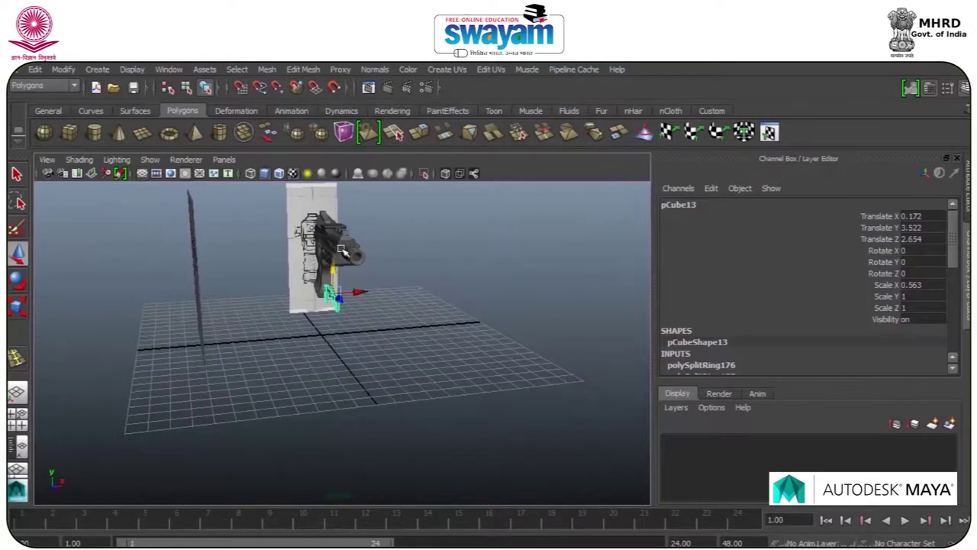
pyautogui.moveTo(325, 245); pyautogui.dragTo(325, 237)
pyautogui.scroll(8, 325, 240)
pyautogui.scroll(-4, 326, 253)
pyautogui.keyDown('alt'); pyautogui.moveTo(356, 288); pyautogui.dragTo(294, 236); pyautogui.keyUp('alt')
pyautogui.moveTo(329, 296)
pyautogui.mouseDown()
pyautogui.moveTo(327, 257)
pyautogui.moveTo(327, 298)
pyautogui.mouseUp()
pyautogui.moveTo(326, 298)
pyautogui.keyDown('alt'); pyautogui.mouseDown()
pyautogui.moveTo(196, 310)
pyautogui.moveTo(325, 314)
pyautogui.mouseUp(); pyautogui.keyUp('alt')
pyautogui.keyDown('alt'); pyautogui.moveTo(348, 378); pyautogui.dragTo(397, 379); pyautogui.keyUp('alt')
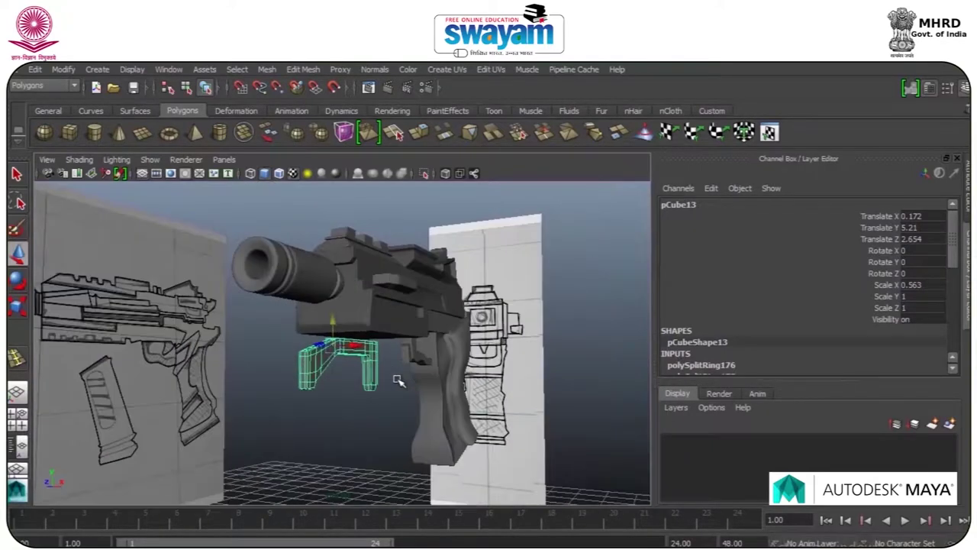
# - Rotate the bar about its vertical axis and set its Rotate Y to 90, undoing a stray free rotation
pyautogui.press('e')
pyautogui.scroll(5, 328, 355)
pyautogui.moveTo(324, 349); pyautogui.dragTo(367, 349)
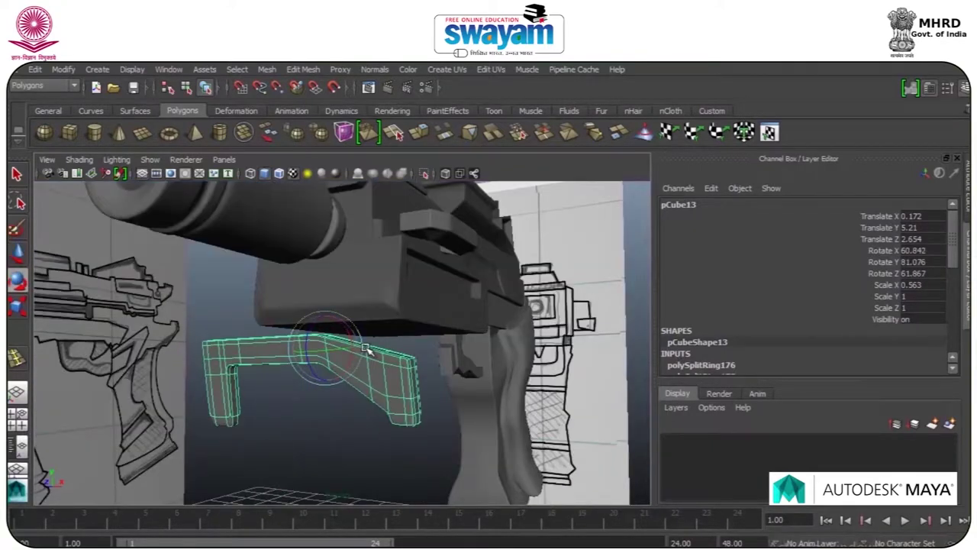
pyautogui.hotkey('ctrl', 'z')
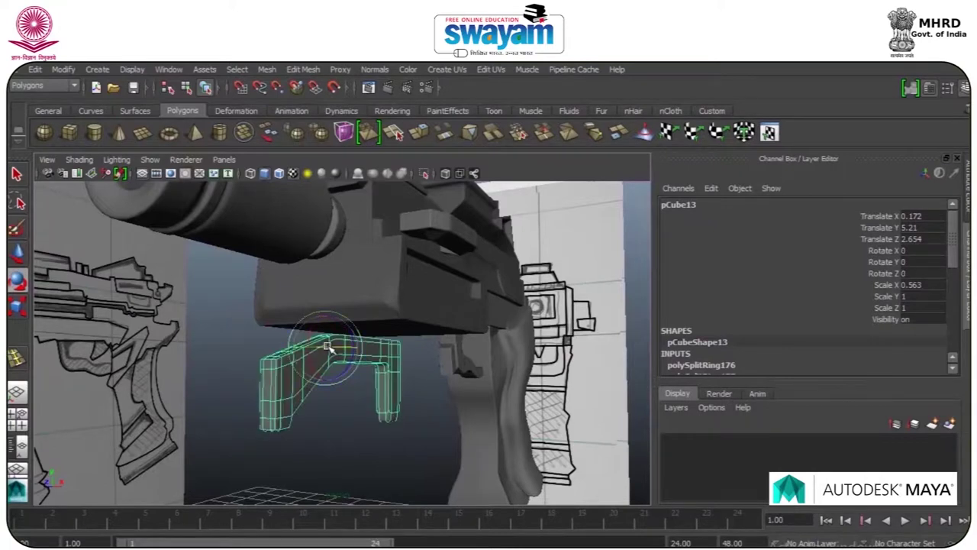
pyautogui.moveTo(328, 348); pyautogui.dragTo(363, 348)
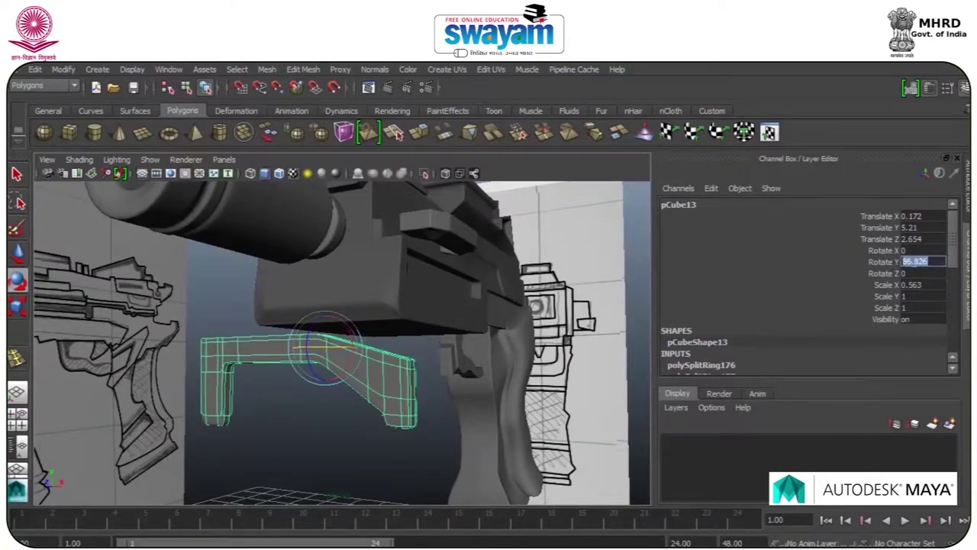
pyautogui.click(914, 261)
pyautogui.write('90')
pyautogui.press('Return')
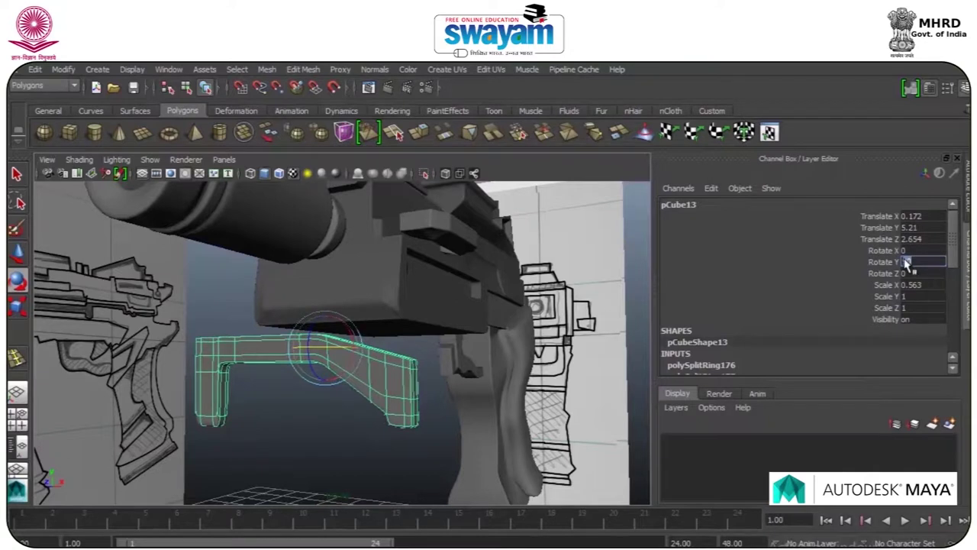
# - Turn the bar over so its legs point upward, with Rotate X, Y and Z at -90
pyautogui.keyDown('alt'); pyautogui.moveTo(374, 387); pyautogui.dragTo(385, 153); pyautogui.keyUp('alt')
pyautogui.moveTo(410, 113); pyautogui.dragTo(436, 59)
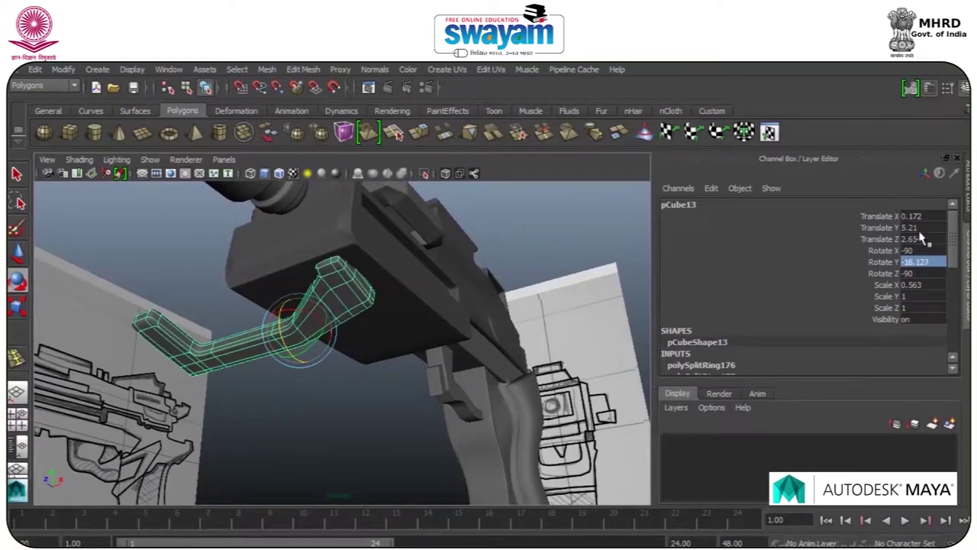
pyautogui.press('-')
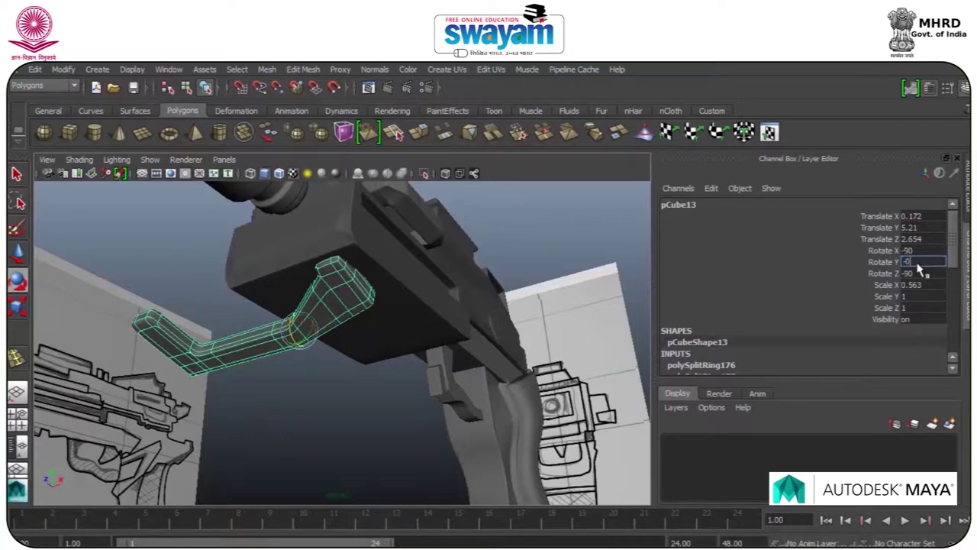
pyautogui.press('Return')
pyautogui.keyDown('alt'); pyautogui.moveTo(372, 333); pyautogui.dragTo(314, 308); pyautogui.keyUp('alt')
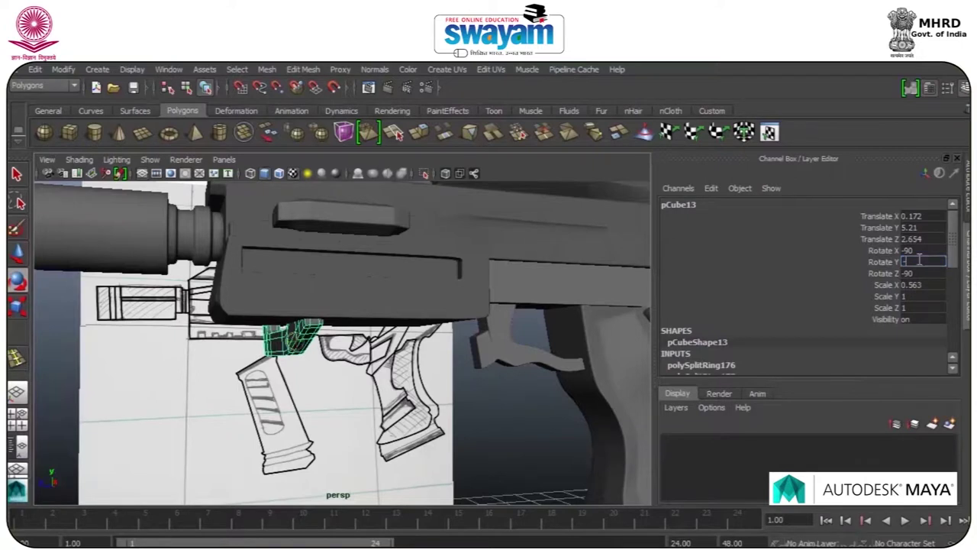
pyautogui.press('Return')
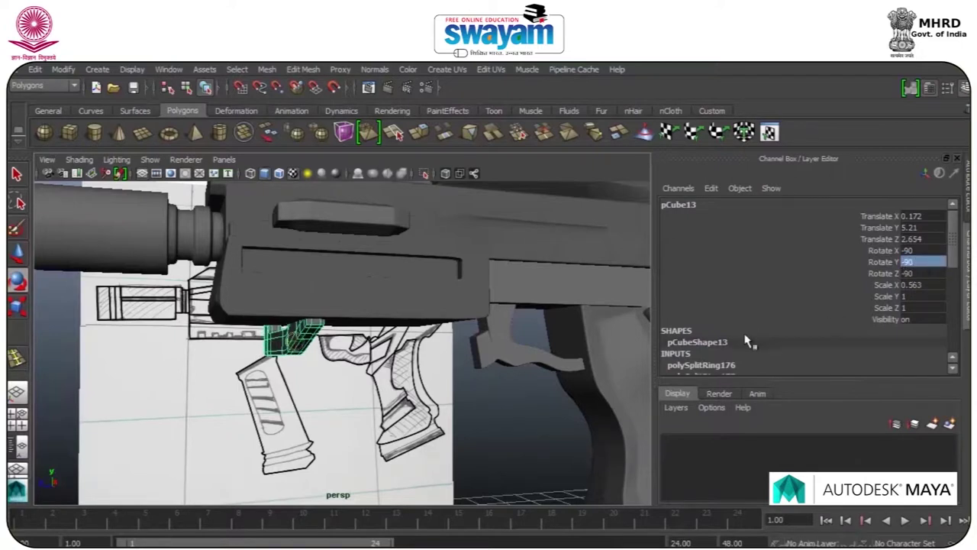
# - Lower the flipped bar clear of the gun's body, to about 4.474 in Y
pyautogui.press('w')
pyautogui.keyDown('alt'); pyautogui.moveTo(388, 350); pyautogui.dragTo(464, 373); pyautogui.keyUp('alt')
pyautogui.moveTo(312, 334); pyautogui.dragTo(349, 374)
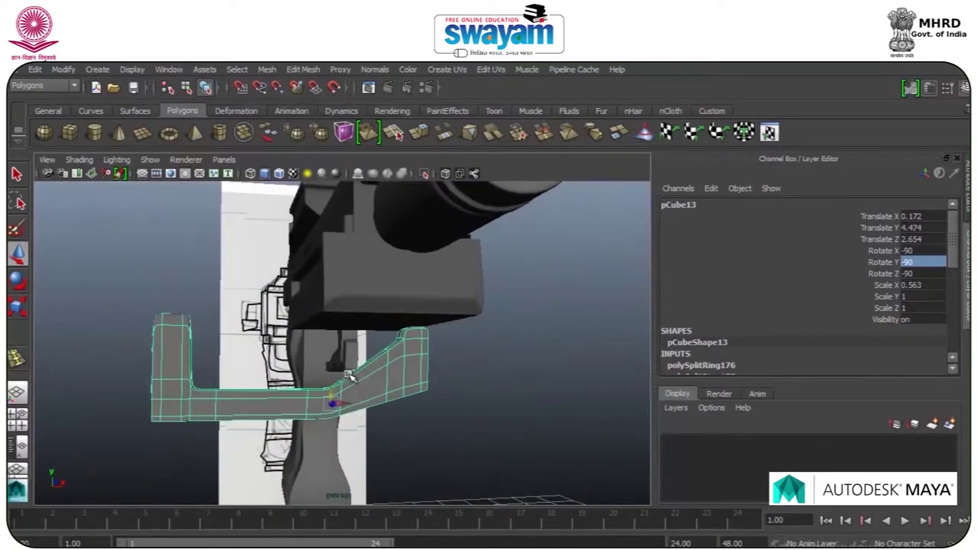
# - Scale the bar down uniformly to about half its size, with Scale Y and Z about 0.496, undoing a first attempt
pyautogui.press('r')
pyautogui.moveTo(334, 408); pyautogui.dragTo(350, 466)
pyautogui.hotkey('ctrl', 'z')
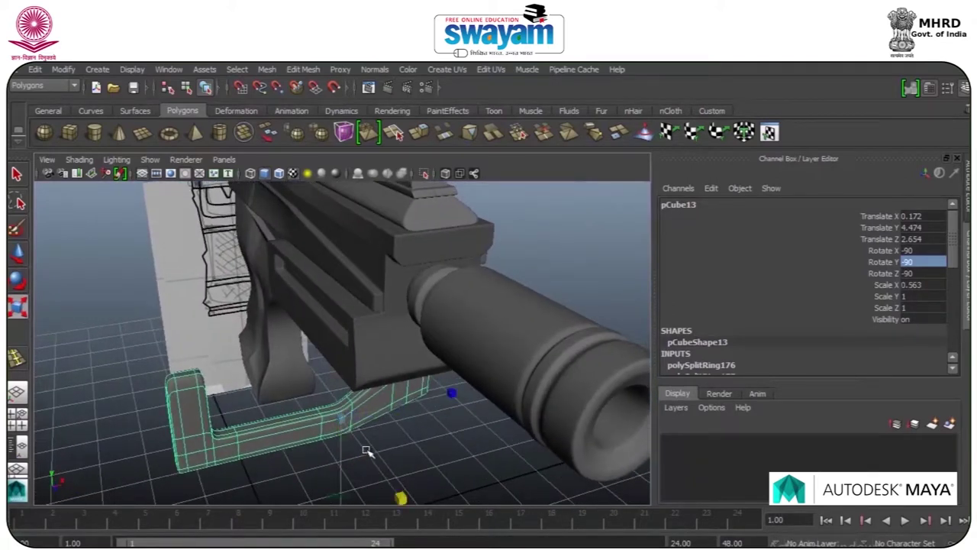
pyautogui.moveTo(343, 423); pyautogui.dragTo(260, 460)
# - Move the bar up against the gun's underside and sideways, to about 0.938 in X and 5.015 in Y
pyautogui.press('w')
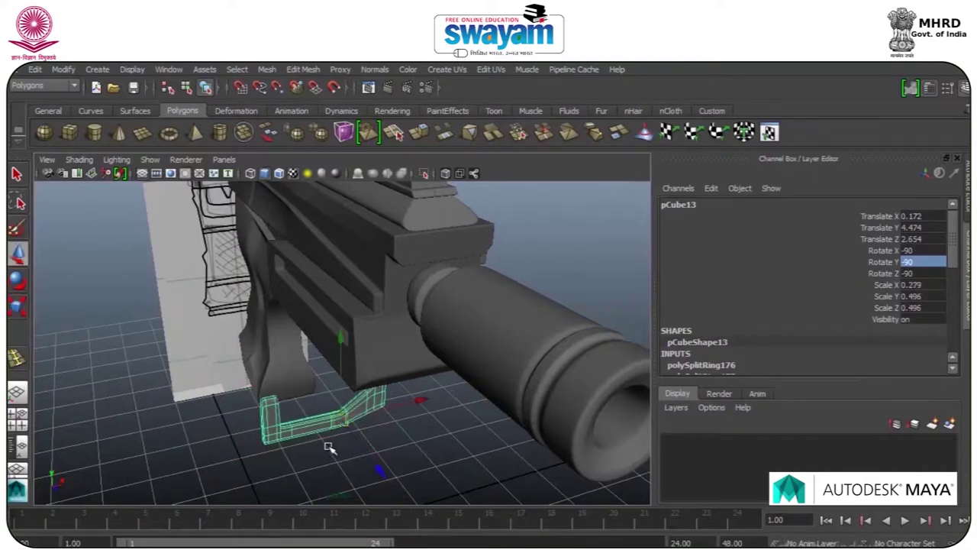
pyautogui.keyDown('alt'); pyautogui.moveTo(328, 447); pyautogui.dragTo(308, 417); pyautogui.keyUp('alt')
pyautogui.moveTo(332, 367); pyautogui.dragTo(317, 335)
pyautogui.moveTo(379, 360); pyautogui.dragTo(444, 367)
pyautogui.keyDown('alt'); pyautogui.moveTo(442, 384); pyautogui.dragTo(306, 336); pyautogui.keyUp('alt')
pyautogui.scroll(3, 306, 336)
# - Shrink the manipulator and widen the bar along the gun's length to a Scale X of about 0.506
pyautogui.press('r')
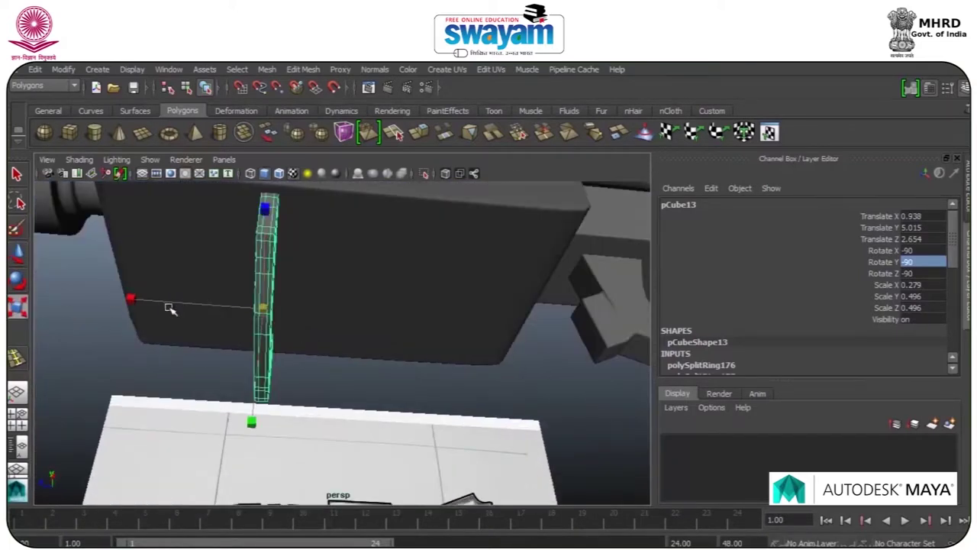
pyautogui.press('[')
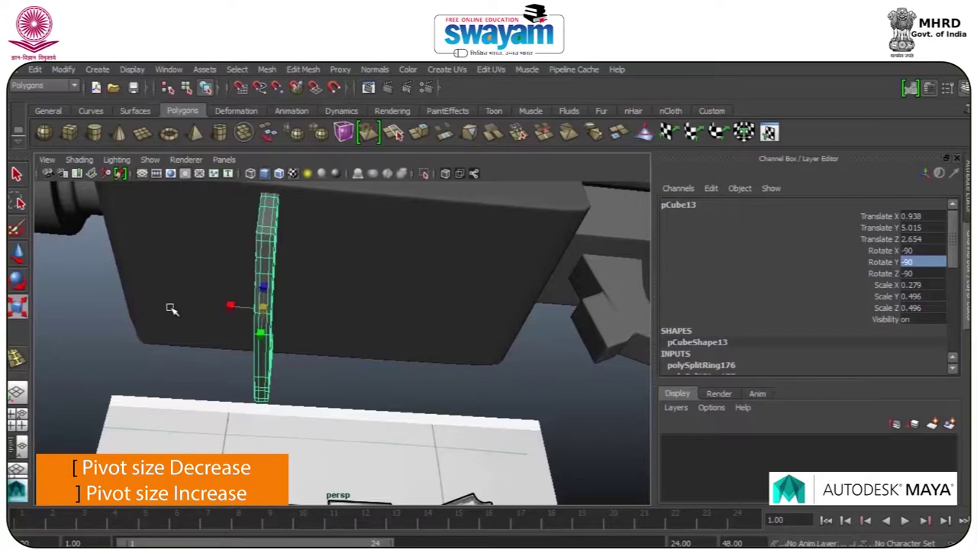
pyautogui.moveTo(197, 304); pyautogui.dragTo(142, 304)
# - Slide the bar forward along the gun's underside to about 3.366 in Z
pyautogui.press('w')
pyautogui.moveTo(224, 310); pyautogui.dragTo(150, 305)
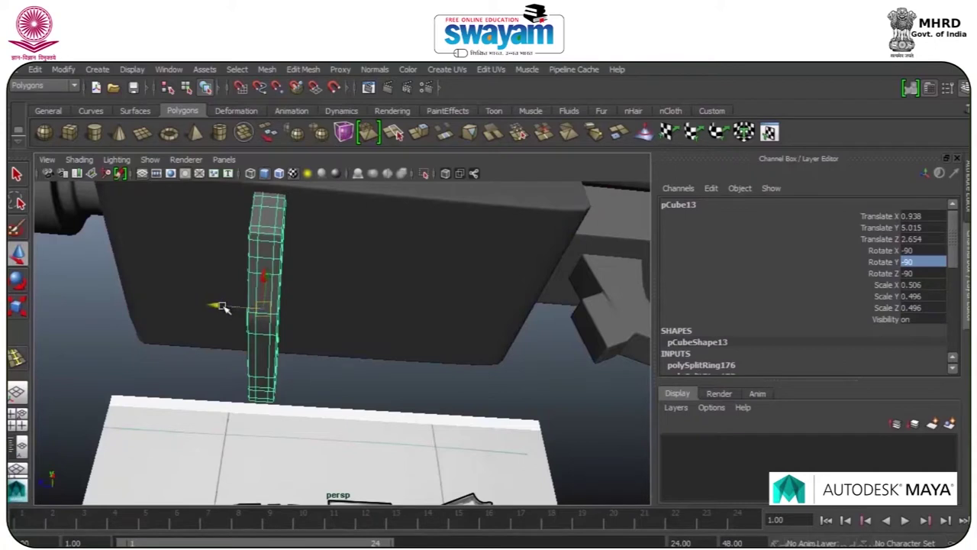
pyautogui.moveTo(222, 306); pyautogui.dragTo(91, 297)
pyautogui.scroll(-4, 153, 333)
pyautogui.keyDown('alt'); pyautogui.moveTo(153, 343); pyautogui.dragTo(327, 345); pyautogui.keyUp('alt')
pyautogui.scroll(-3, 203, 369)
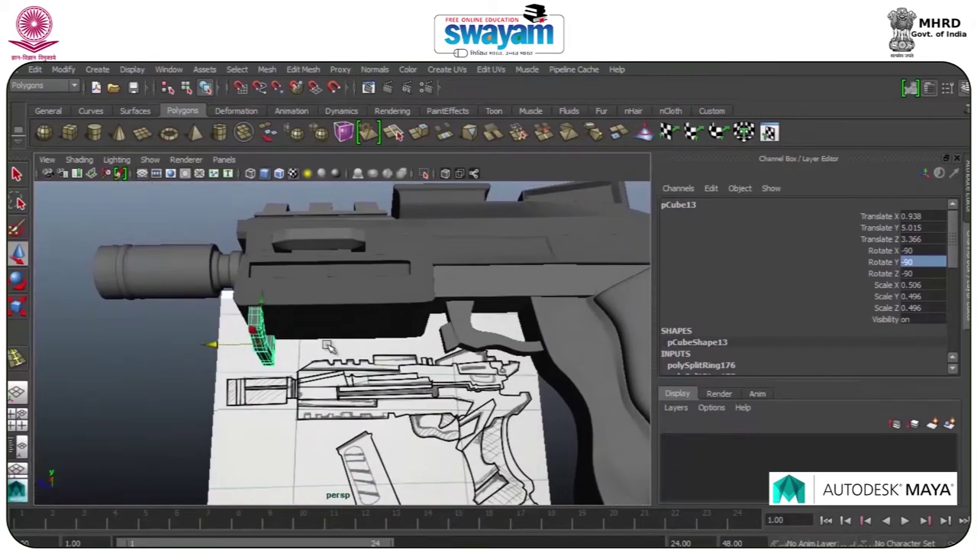
# - Draw a long polygon cube on the empty grid beside the gun, about 3.615 wide, 1.855 high and 11.472 deep
pyautogui.scroll(-4, 329, 347)
pyautogui.press('space')
pyautogui.press('space')
pyautogui.keyDown('alt'); pyautogui.moveTo(445, 328); pyautogui.dragTo(428, 416); pyautogui.keyUp('alt')
pyautogui.keyDown('alt'); pyautogui.moveTo(428, 382); pyautogui.dragTo(467, 215, button='middle'); pyautogui.keyUp('alt')
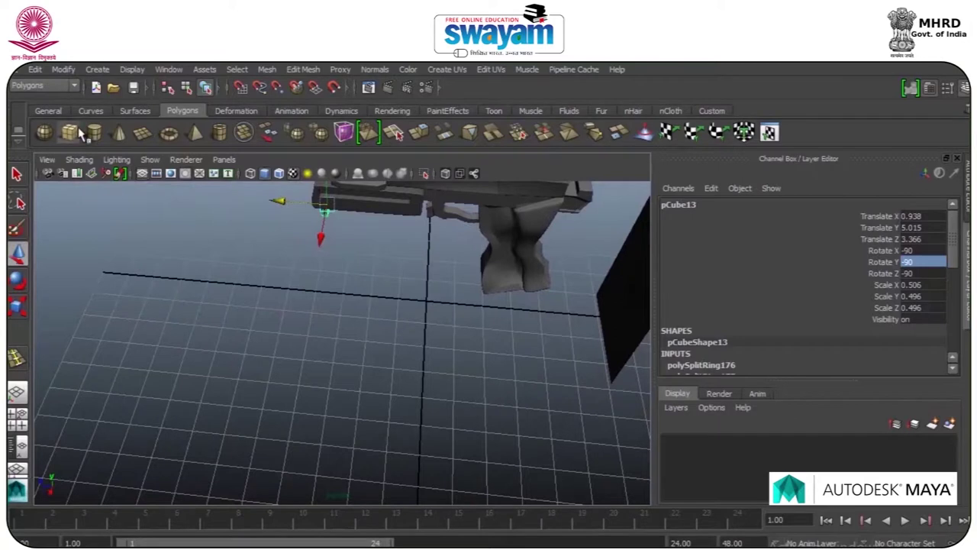
pyautogui.click(79, 130)
pyautogui.moveTo(135, 283)
pyautogui.mouseDown()
pyautogui.moveTo(444, 406)
pyautogui.moveTo(453, 399)
pyautogui.mouseUp()
pyautogui.moveTo(439, 386)
pyautogui.mouseDown()
pyautogui.moveTo(426, 371)
pyautogui.moveTo(419, 326)
pyautogui.mouseUp()
pyautogui.keyDown('alt'); pyautogui.moveTo(345, 328); pyautogui.dragTo(372, 263); pyautogui.keyUp('alt')
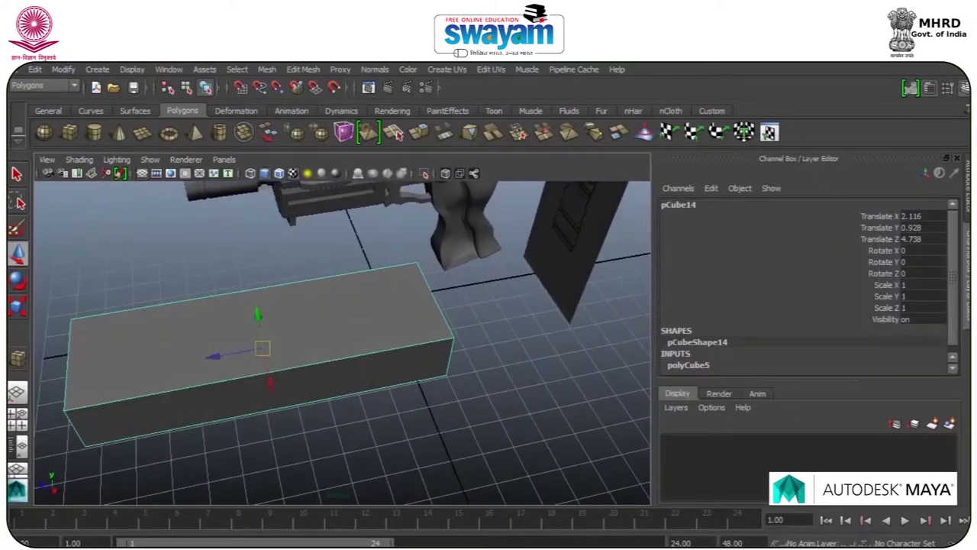
# - Set the new box's Subdivisions Depth to 6
pyautogui.click(701, 366)
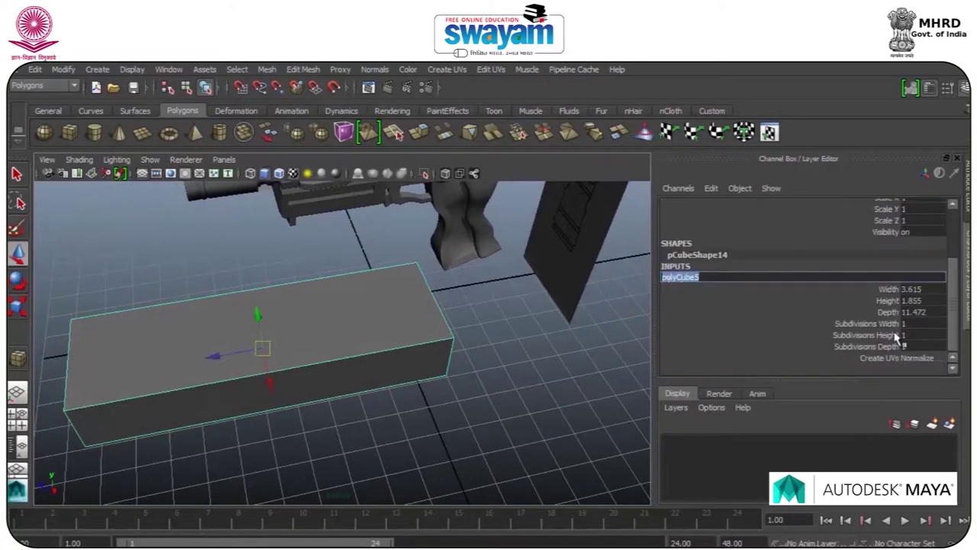
pyautogui.click(909, 335)
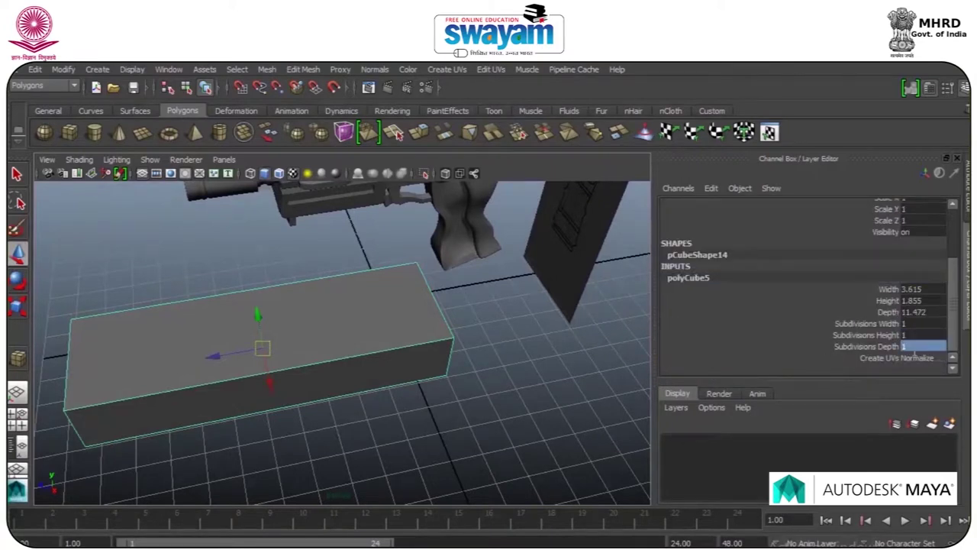
pyautogui.press('Return')
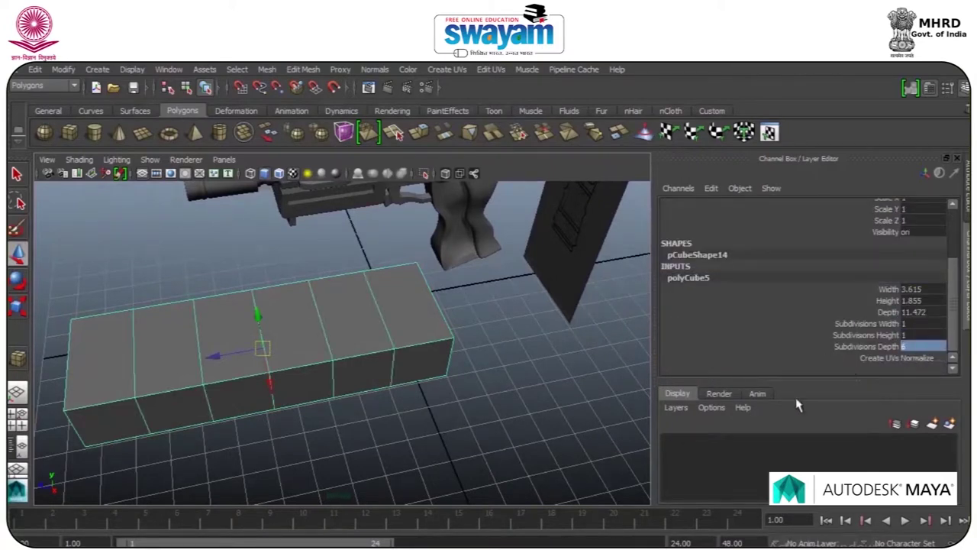
# - Extrude three alternate top faces of the box upward into slightly tapered raised blocks, starting with the segment nearest the grip
pyautogui.moveTo(392, 320); pyautogui.dragTo(392, 307, button='right')
pyautogui.click(391, 309)
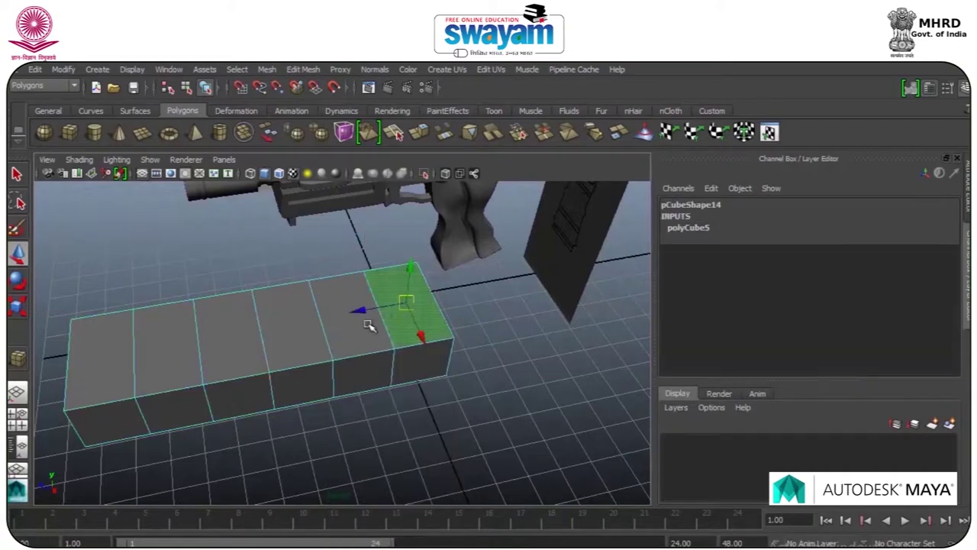
pyautogui.keyDown('shift'); pyautogui.click(306, 330); pyautogui.keyUp('shift')
pyautogui.keyDown('shift'); pyautogui.click(174, 349); pyautogui.keyUp('shift')
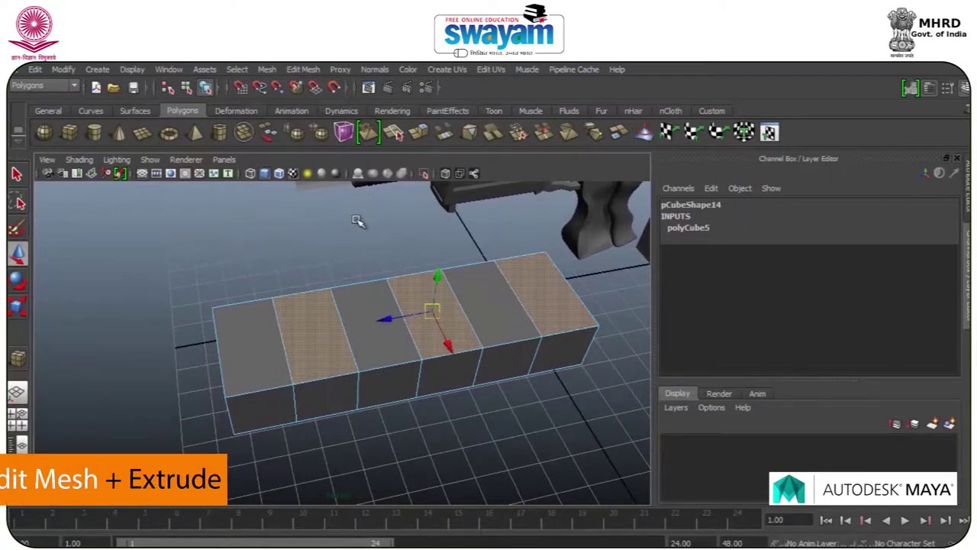
pyautogui.click(303, 70)
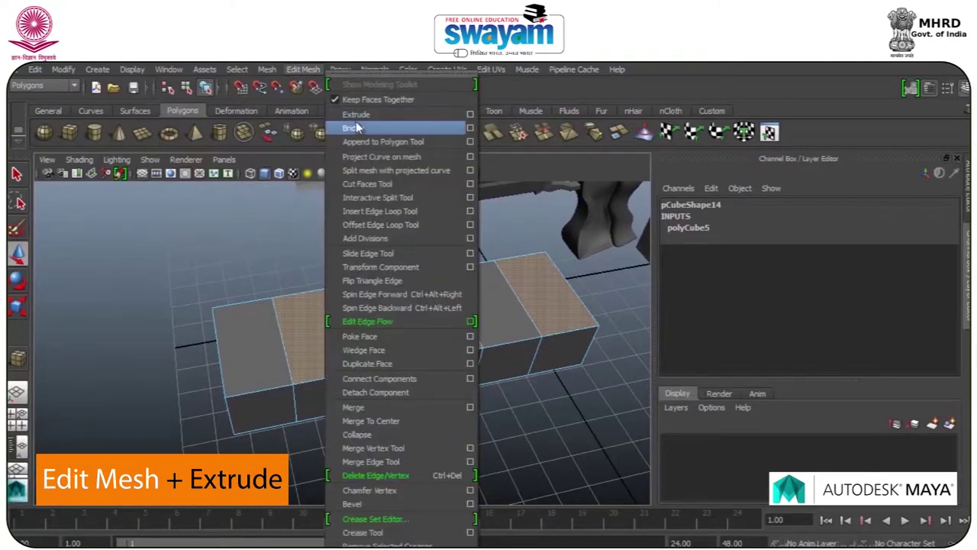
pyautogui.click(359, 114)
pyautogui.press('w')
pyautogui.moveTo(436, 284); pyautogui.dragTo(396, 280)
pyautogui.press('w')
# - Shift the top face of the raised block farthest from the grip outward to straighten it, and compare the blocks in the side view
pyautogui.click(336, 305)
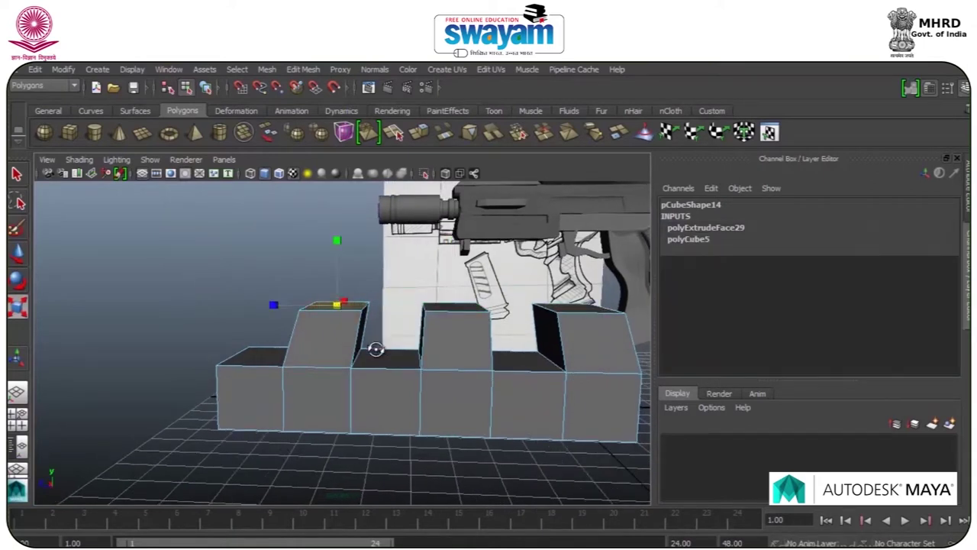
pyautogui.keyDown('alt'); pyautogui.moveTo(375, 346); pyautogui.dragTo(425, 327); pyautogui.keyUp('alt')
pyautogui.press('w')
pyautogui.moveTo(292, 293); pyautogui.dragTo(281, 291)
pyautogui.press('space')
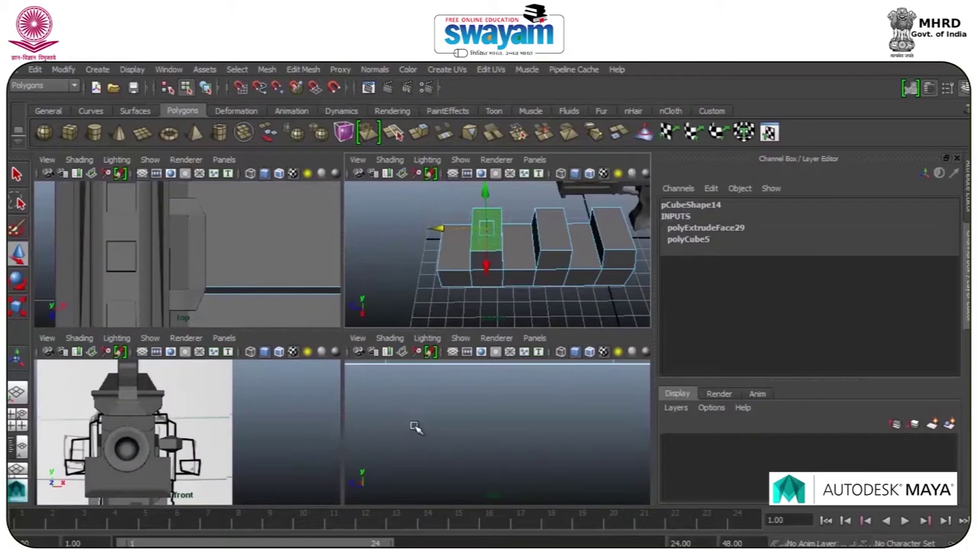
pyautogui.press('space')
pyautogui.press('f')
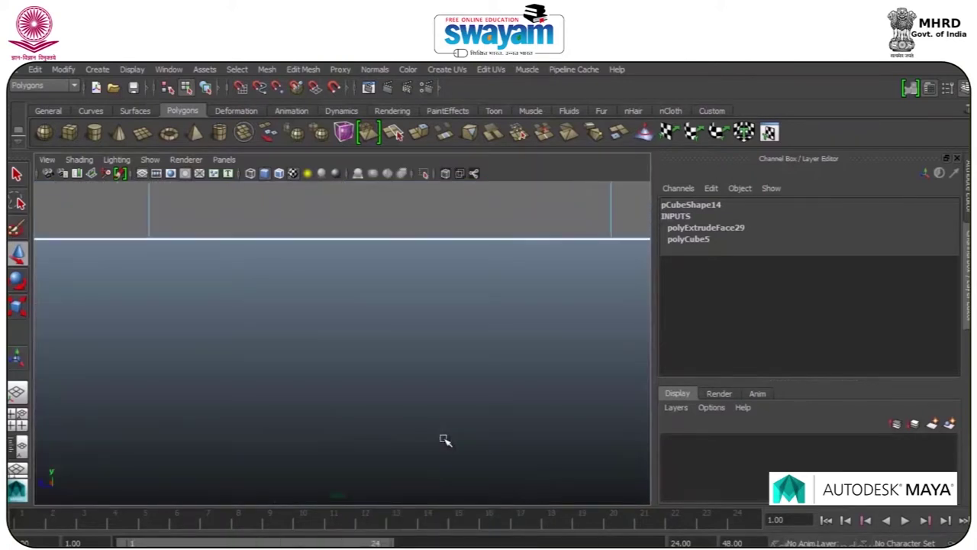
pyautogui.scroll(2, 397, 367)
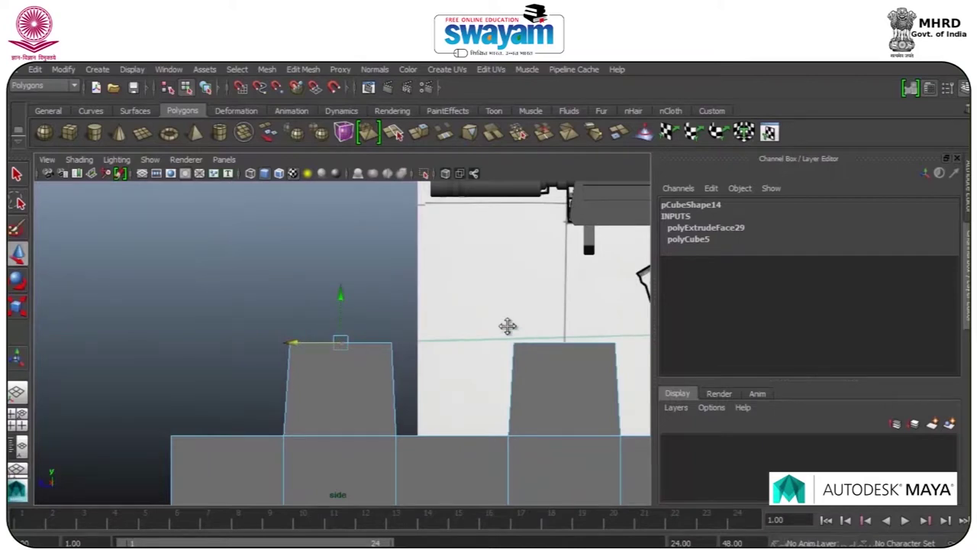
pyautogui.keyDown('alt'); pyautogui.moveTo(523, 333); pyautogui.dragTo(272, 276, button='middle'); pyautogui.keyUp('alt')
# - Shift the top face of the raised block at the grip end outward in the side view to straighten its lean
pyautogui.press('space')
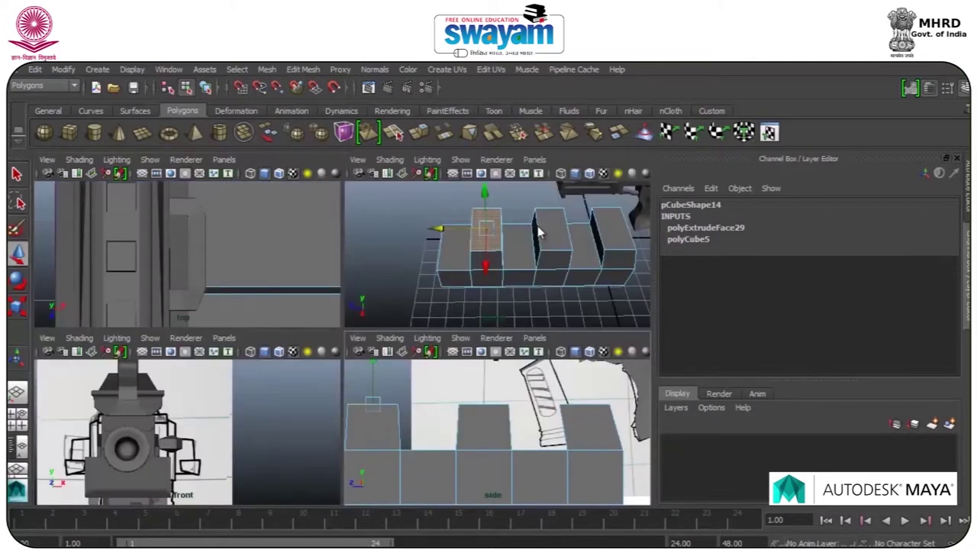
pyautogui.press('space')
pyautogui.click(572, 283)
pyautogui.press('space')
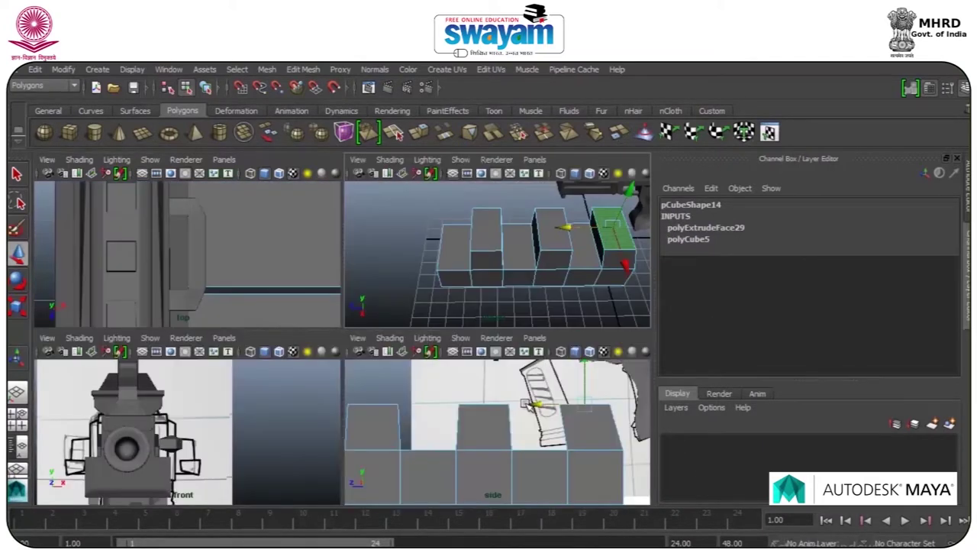
pyautogui.press('space')
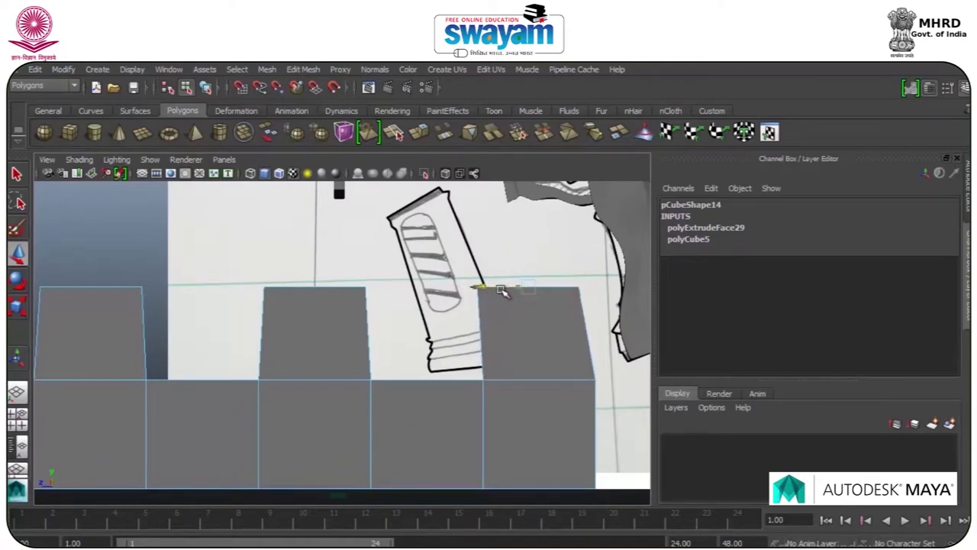
pyautogui.press('space')
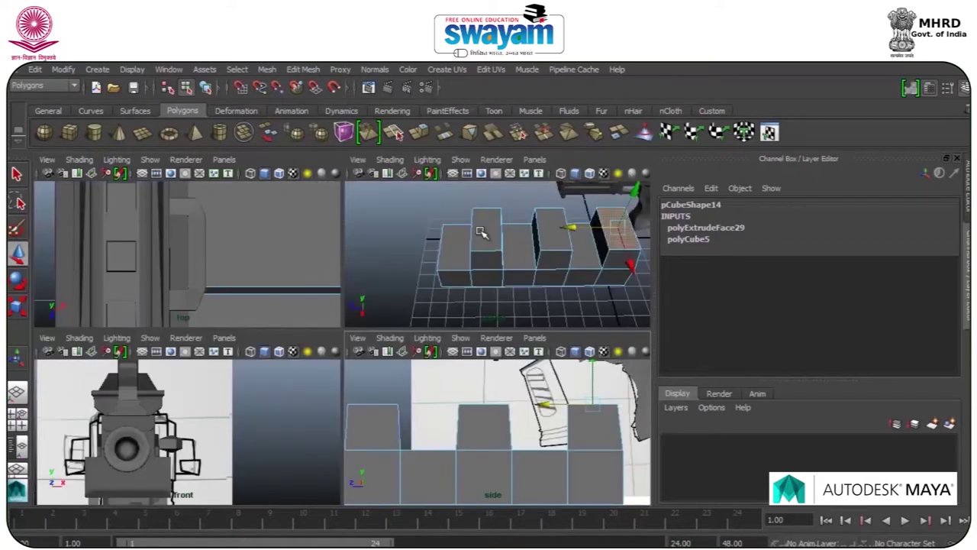
# - Extrude the three low top faces between and beside the raised blocks upward, keeping them below the raised blocks' tops
pyautogui.press('space')
pyautogui.click(389, 321)
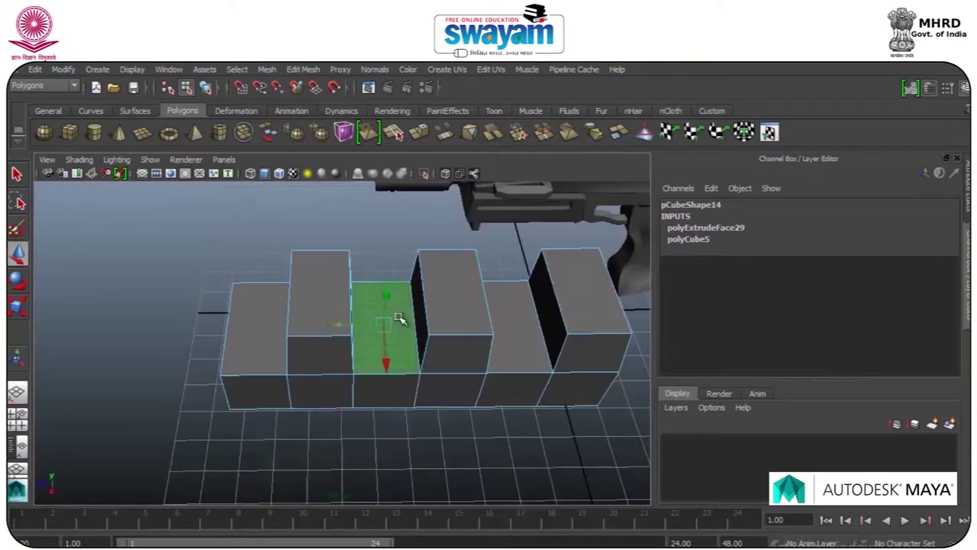
pyautogui.keyDown('shift'); pyautogui.click(500, 327); pyautogui.keyUp('shift')
pyautogui.keyDown('shift'); pyautogui.click(248, 338); pyautogui.keyUp('shift')
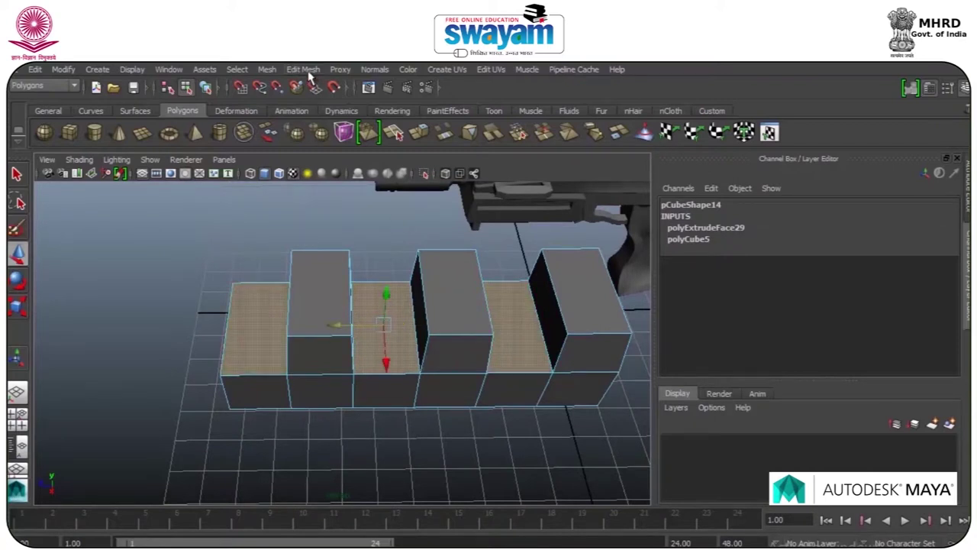
pyautogui.click(304, 69)
pyautogui.click(367, 114)
pyautogui.press('w')
pyautogui.click(387, 290)
pyautogui.hotkey('ctrl', 'z')
pyautogui.moveTo(385, 303); pyautogui.dragTo(382, 236)
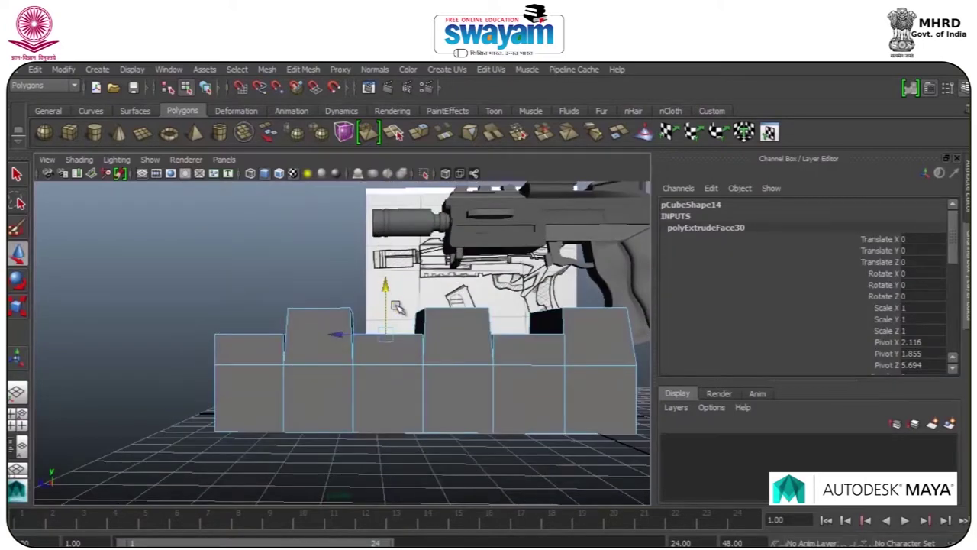
# - Preview the ridged block with mesh smoothing, switch it back to unsmoothed, and examine its shape from several angles
pyautogui.moveTo(439, 365); pyautogui.dragTo(497, 251, button='right')
pyautogui.press('4')
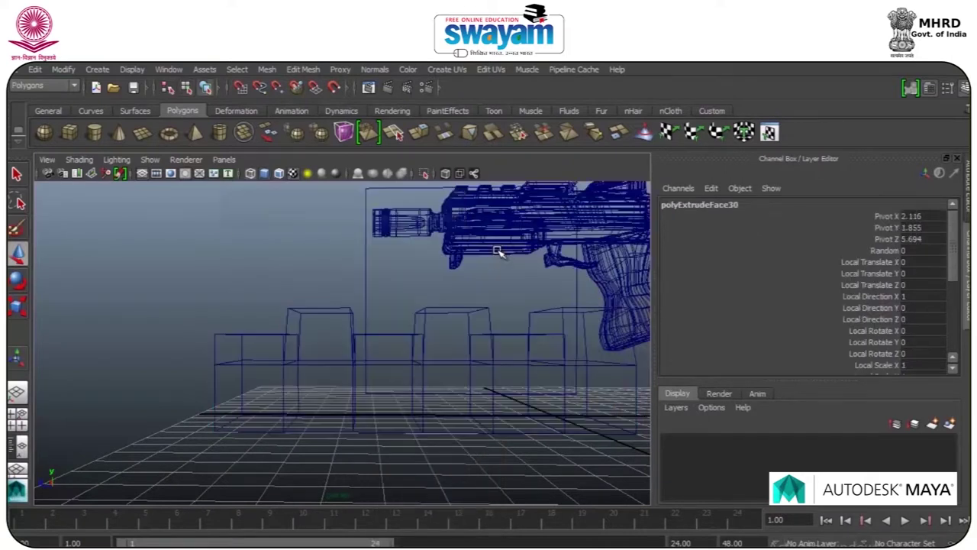
pyautogui.press('6')
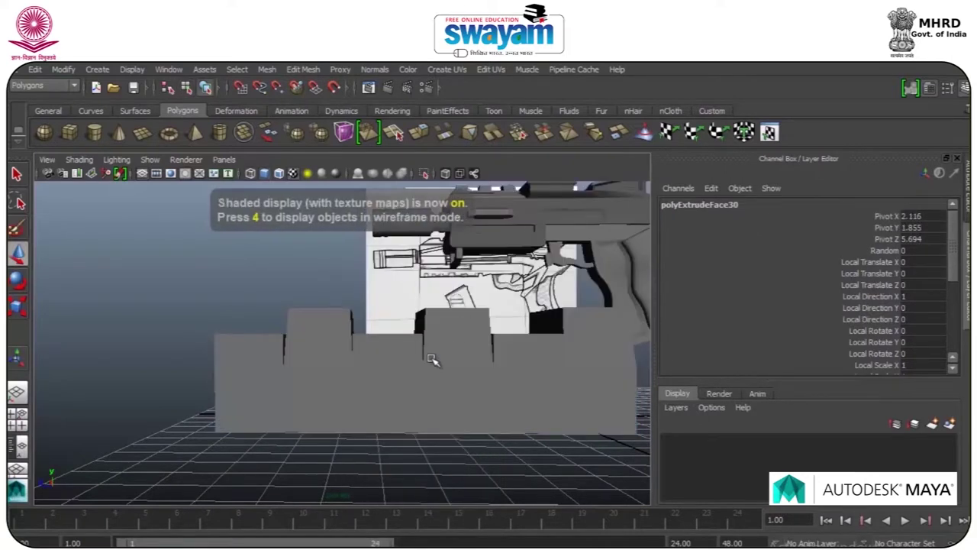
pyautogui.click(431, 360)
pyautogui.press('2')
pyautogui.click(177, 269)
pyautogui.keyDown('alt'); pyautogui.moveTo(343, 391); pyautogui.dragTo(365, 389); pyautogui.keyUp('alt')
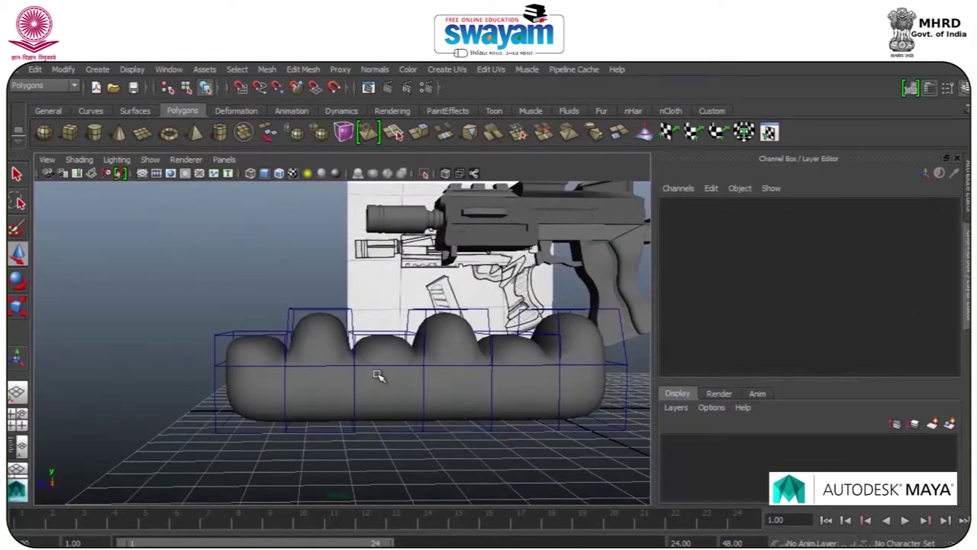
pyautogui.click(371, 373)
pyautogui.press('1')
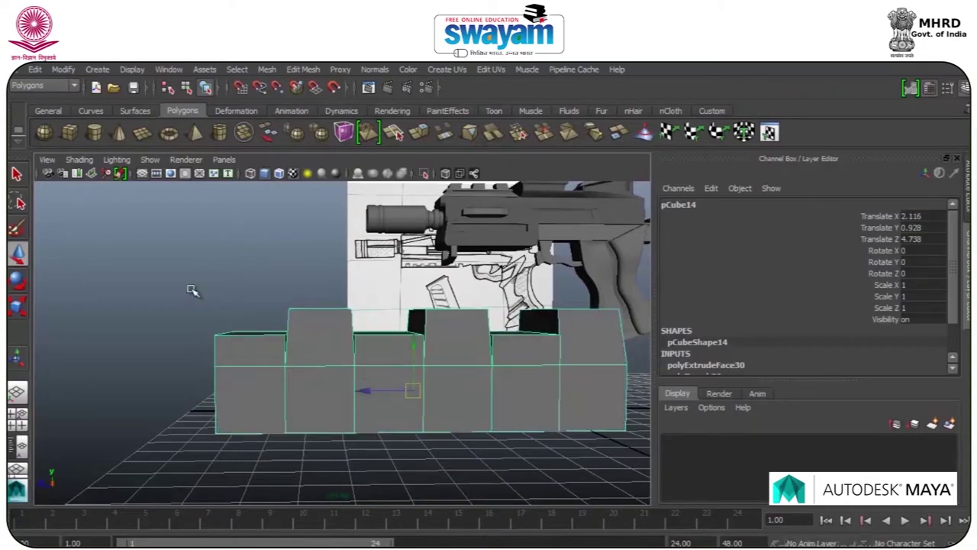
pyautogui.click(191, 288)
pyautogui.keyDown('alt'); pyautogui.moveTo(318, 389); pyautogui.dragTo(407, 408); pyautogui.keyUp('alt')
pyautogui.click(275, 358)
pyautogui.scroll(4, 288, 349)
pyautogui.keyDown('alt'); pyautogui.moveTo(288, 349); pyautogui.dragTo(141, 309); pyautogui.keyUp('alt')
pyautogui.scroll(-5, 325, 349)
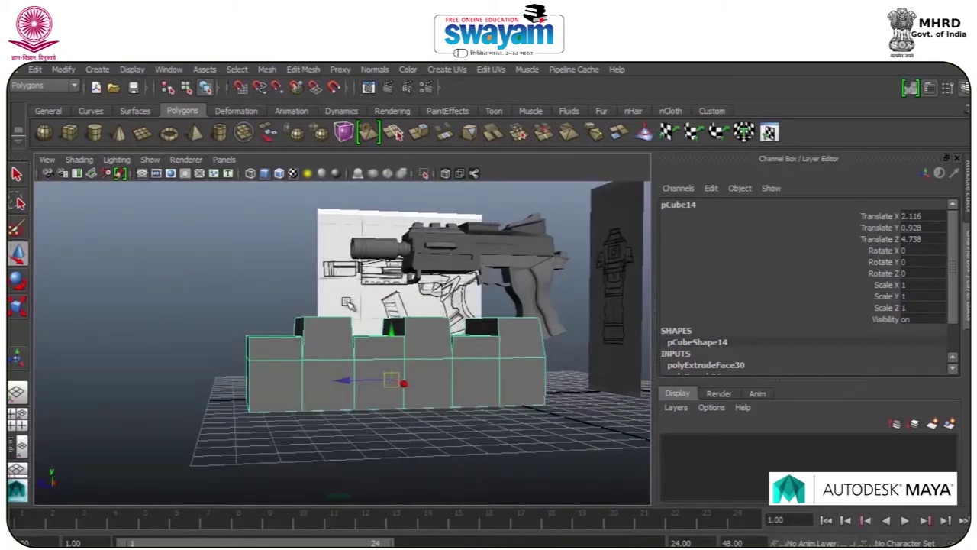
pyautogui.moveTo(394, 371); pyautogui.dragTo(402, 302, button='right')
pyautogui.keyDown('alt'); pyautogui.moveTo(386, 350); pyautogui.dragTo(396, 429); pyautogui.keyUp('alt')
pyautogui.click(379, 316)
pyautogui.keyDown('shift'); pyautogui.click(278, 325); pyautogui.keyUp('shift')
pyautogui.keyDown('shift'); pyautogui.click(464, 315); pyautogui.keyUp('shift')
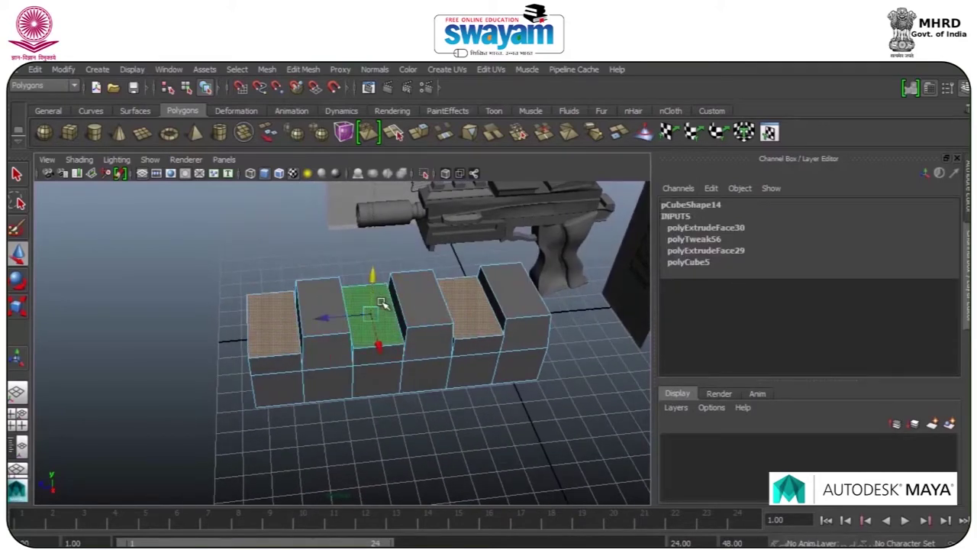
pyautogui.moveTo(422, 269); pyautogui.dragTo(429, 319, button='right')
pyautogui.moveTo(458, 270); pyautogui.dragTo(468, 252, button='right')
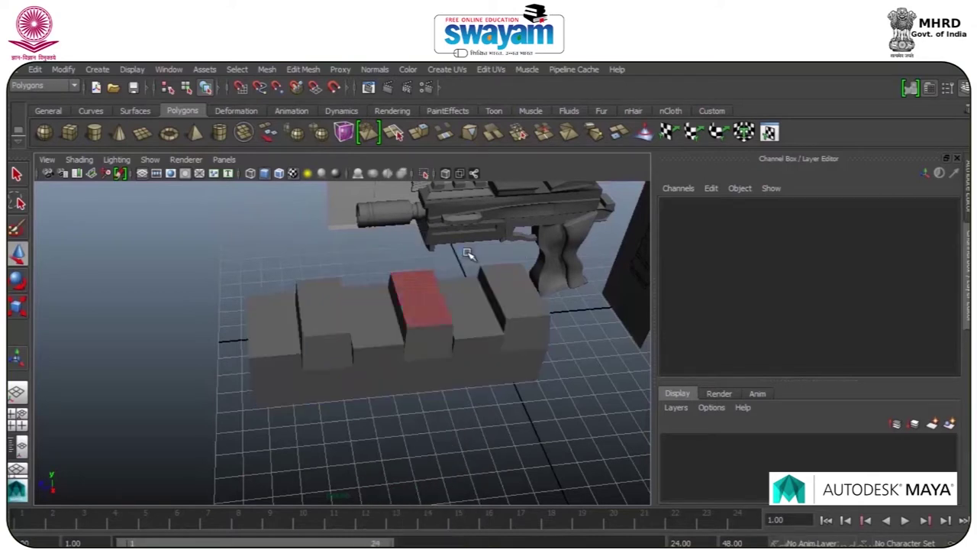
# - Insert edge loops just below the top edges of the raised block farthest from the grip and the middle raised block
pyautogui.click(309, 70)
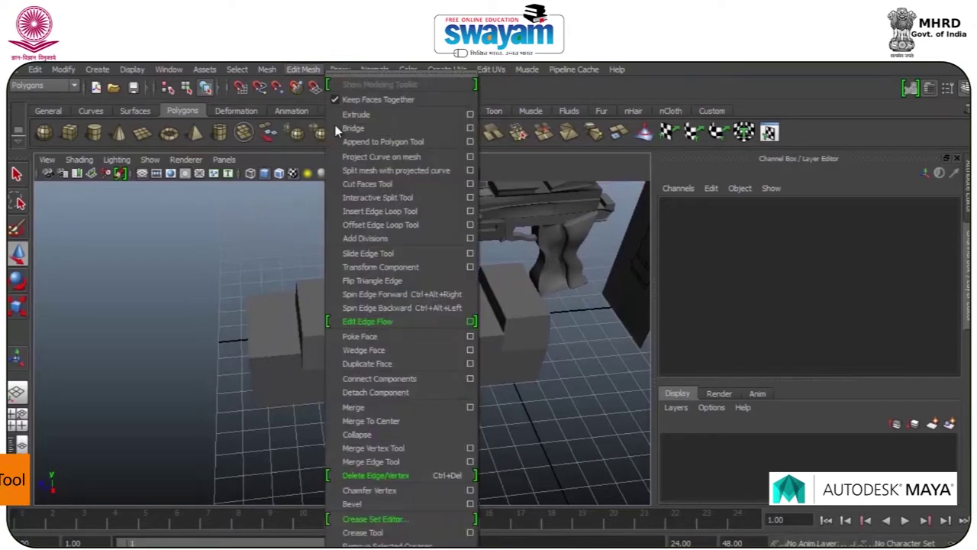
pyautogui.click(401, 216)
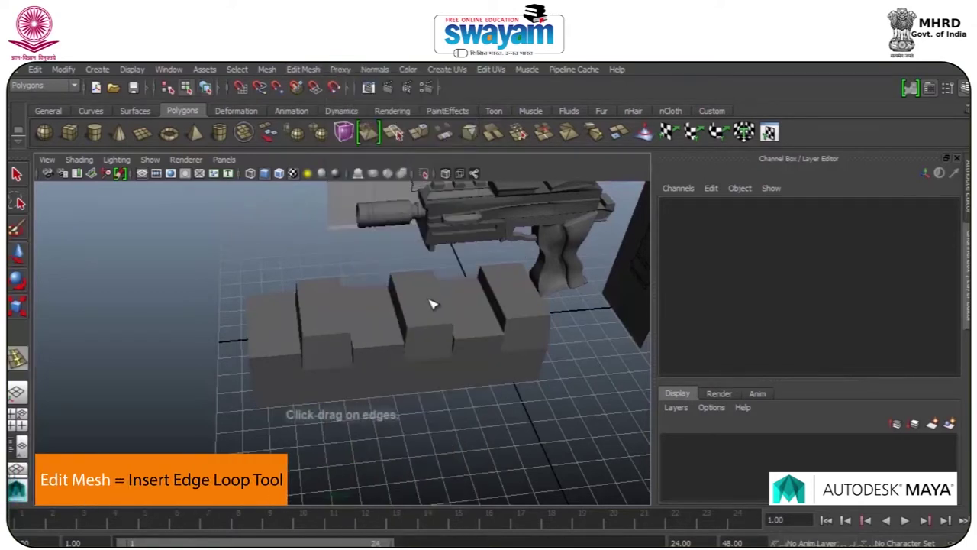
pyautogui.scroll(5, 432, 305)
pyautogui.click(416, 371)
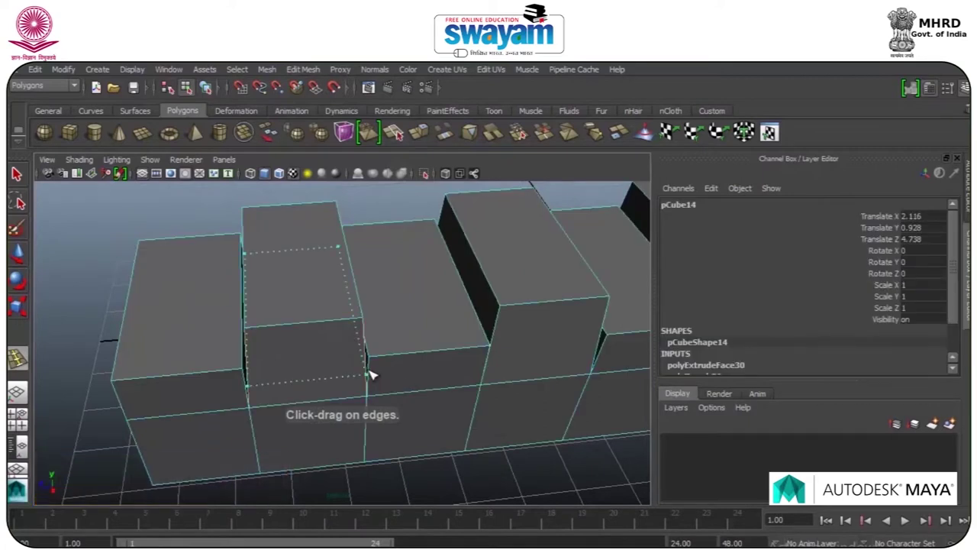
pyautogui.moveTo(368, 374); pyautogui.dragTo(370, 367)
pyautogui.moveTo(365, 329); pyautogui.dragTo(366, 332)
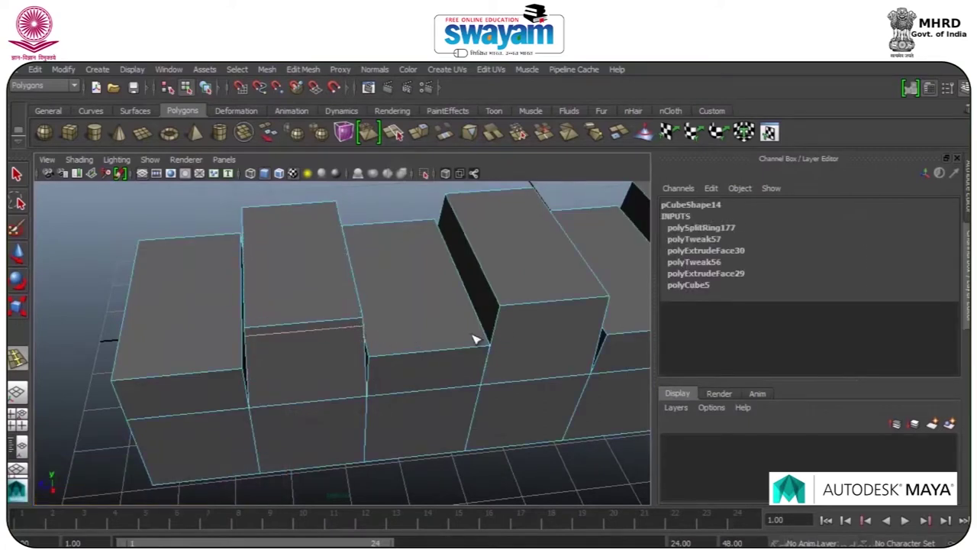
pyautogui.moveTo(477, 332); pyautogui.dragTo(478, 332)
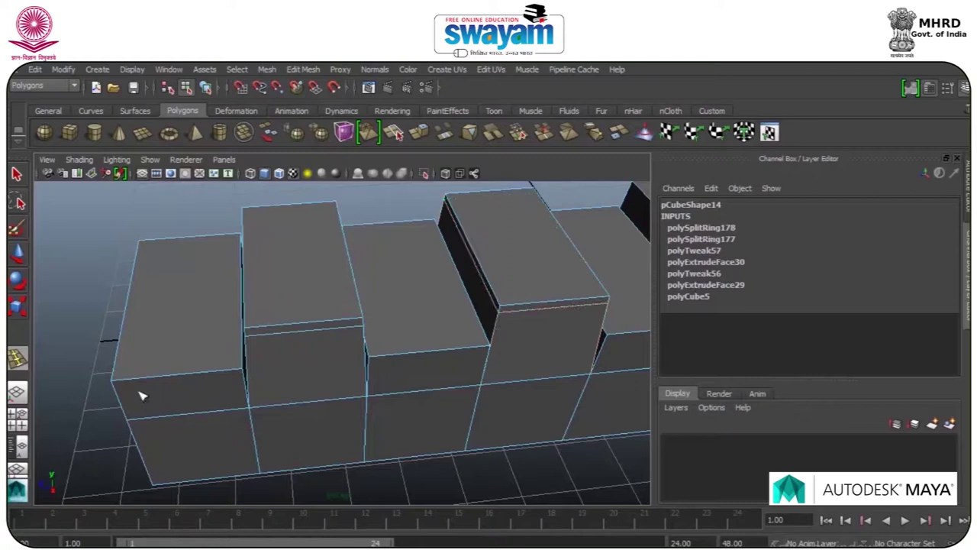
# - Insert edge loops just below the top edges of the three low segments and the raised block nearest the grip
pyautogui.moveTo(118, 393); pyautogui.dragTo(120, 392)
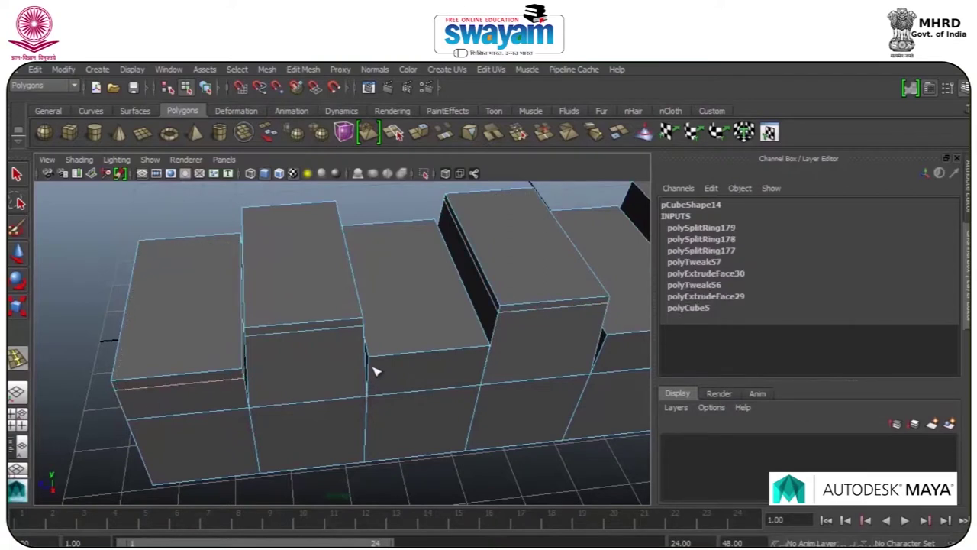
pyautogui.moveTo(368, 366); pyautogui.dragTo(368, 367)
pyautogui.keyDown('alt'); pyautogui.moveTo(428, 400); pyautogui.dragTo(424, 356); pyautogui.keyUp('alt')
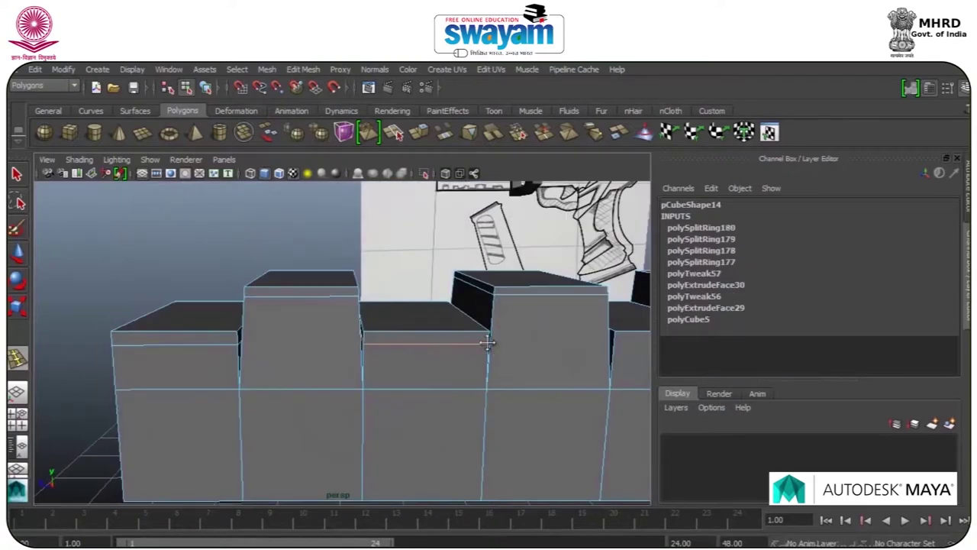
pyautogui.keyDown('alt'); pyautogui.moveTo(488, 344); pyautogui.dragTo(344, 374, button='middle'); pyautogui.keyUp('alt')
pyautogui.click(412, 353)
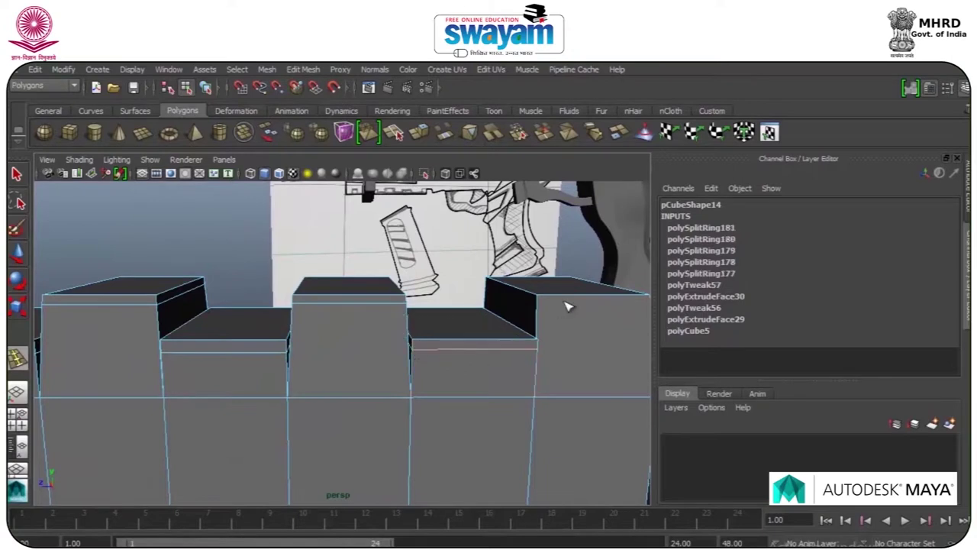
pyautogui.click(546, 306)
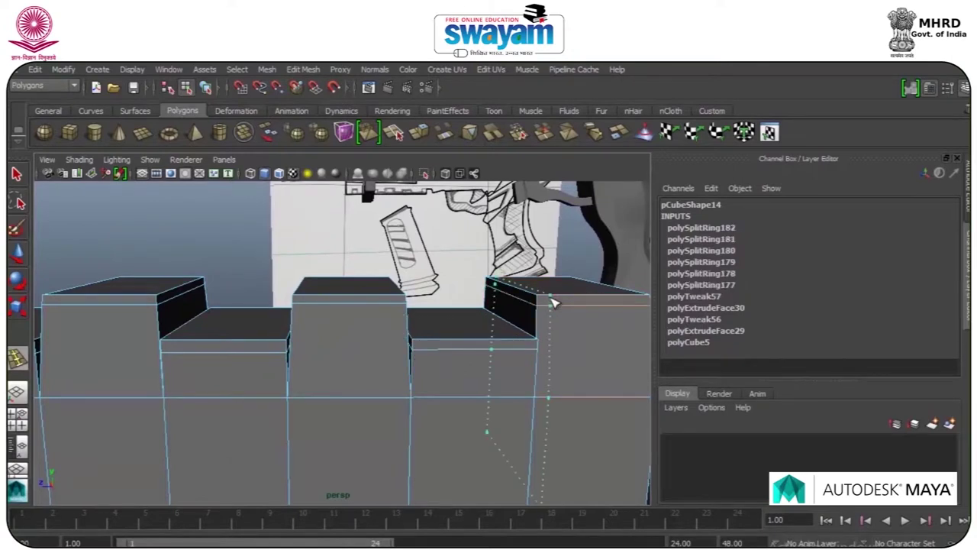
# - Insert vertical edge loops close to the segment boundaries, working from the grip-end raised block to the raised block farthest from the grip
pyautogui.click(551, 302)
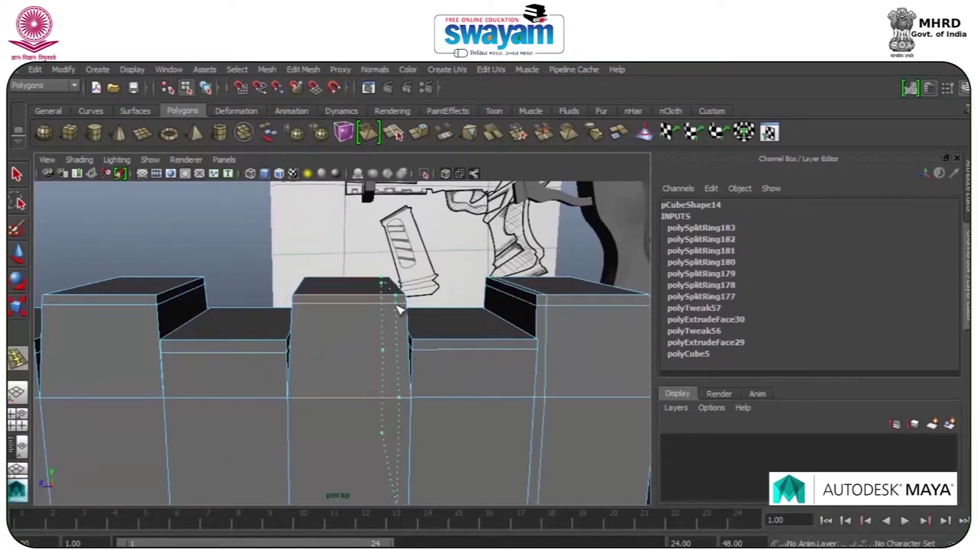
pyautogui.click(399, 309)
pyautogui.click(427, 349)
pyautogui.click(525, 349)
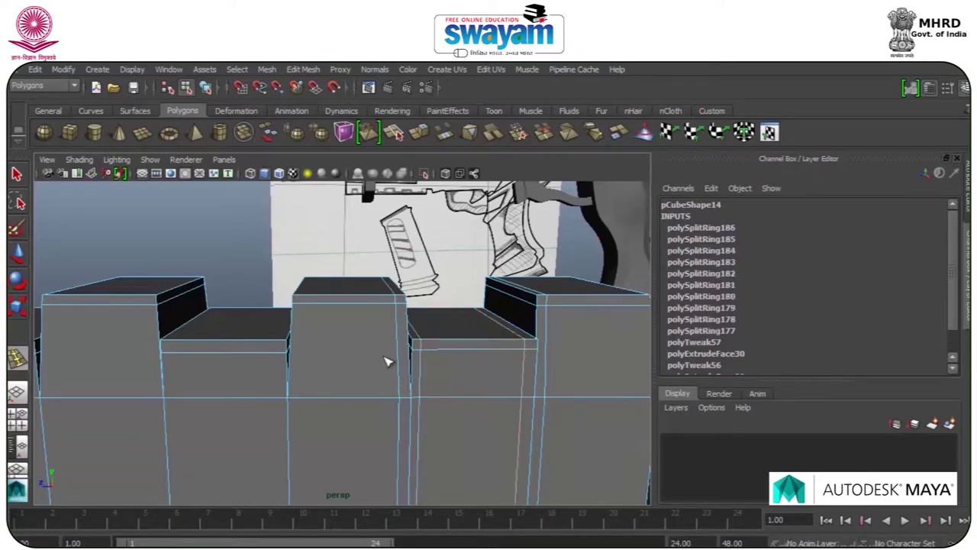
pyautogui.click(309, 307)
pyautogui.click(275, 357)
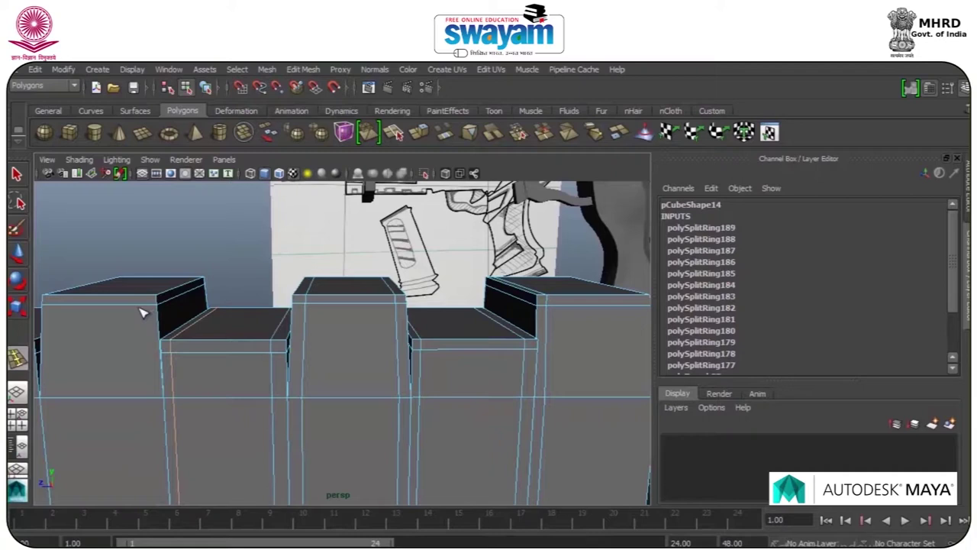
pyautogui.keyDown('alt'); pyautogui.moveTo(147, 358); pyautogui.dragTo(145, 352); pyautogui.keyUp('alt')
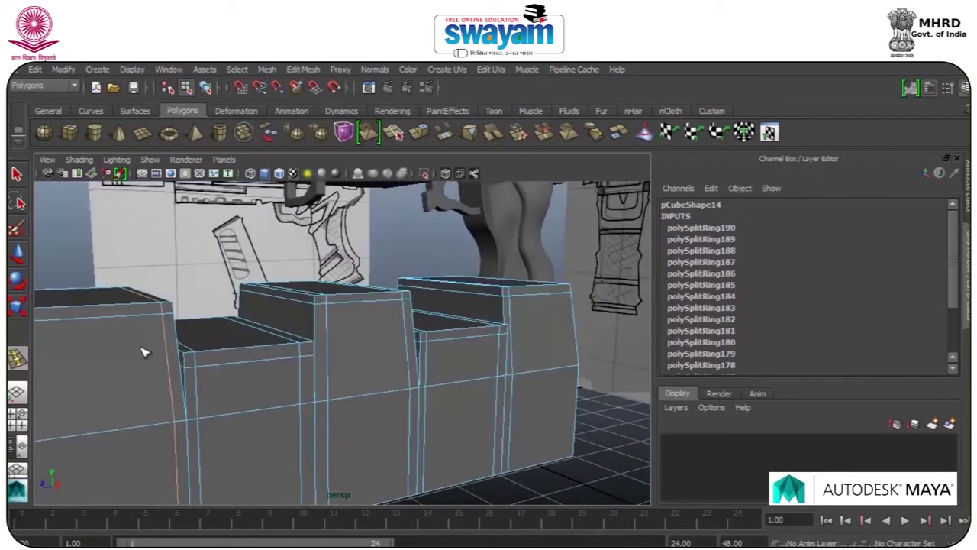
pyautogui.keyDown('alt'); pyautogui.moveTo(144, 351); pyautogui.dragTo(289, 322, button='middle'); pyautogui.keyUp('alt')
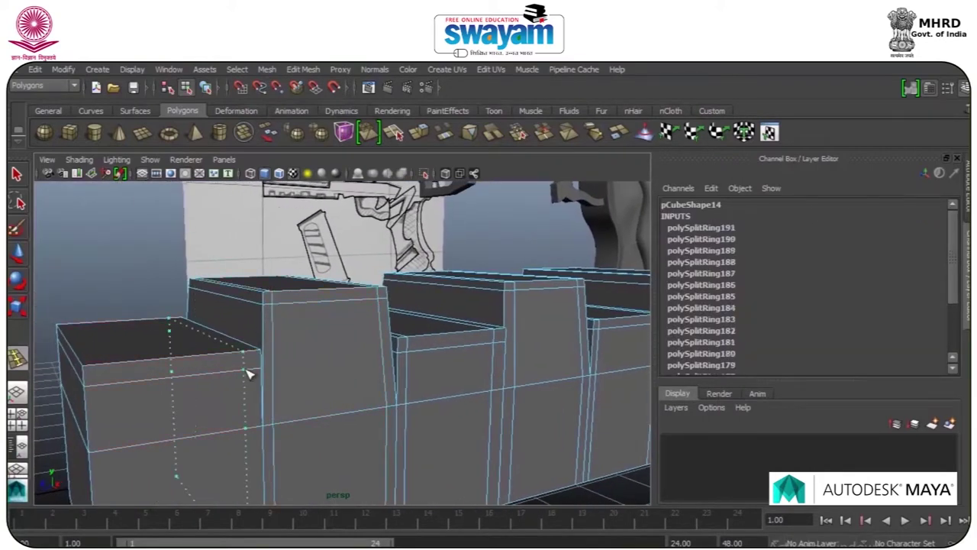
# - Insert supporting edge loops around the low end segment farthest from the grip, along both long sides, and near the block's base
pyautogui.keyDown('alt'); pyautogui.moveTo(105, 397); pyautogui.dragTo(248, 391); pyautogui.keyUp('alt')
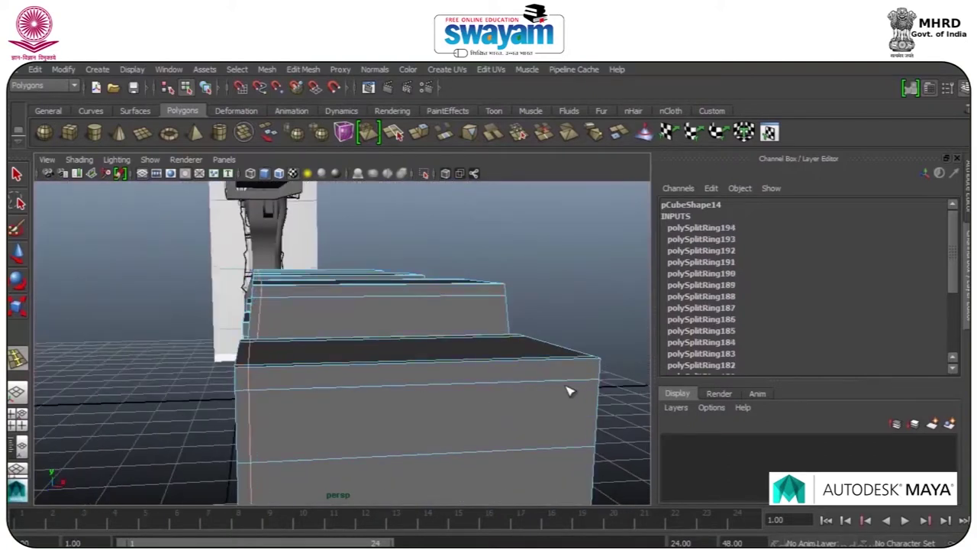
pyautogui.moveTo(575, 384); pyautogui.dragTo(585, 387)
pyautogui.keyDown('alt'); pyautogui.moveTo(473, 366); pyautogui.dragTo(477, 427); pyautogui.keyUp('alt')
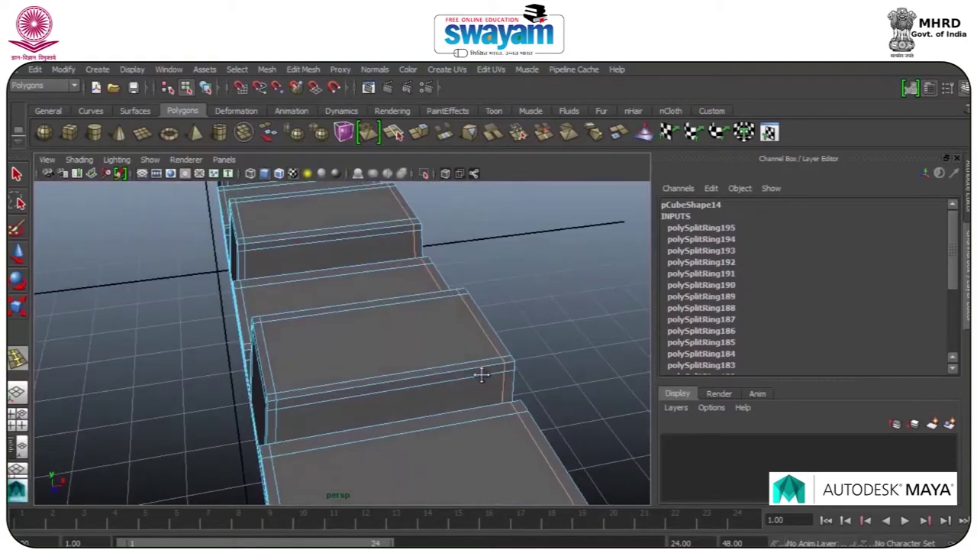
pyautogui.keyDown('alt'); pyautogui.moveTo(479, 400); pyautogui.dragTo(474, 302, button='middle'); pyautogui.keyUp('alt')
pyautogui.keyDown('alt'); pyautogui.moveTo(475, 302); pyautogui.dragTo(449, 338); pyautogui.keyUp('alt')
pyautogui.keyDown('alt'); pyautogui.moveTo(456, 309); pyautogui.dragTo(458, 365); pyautogui.keyUp('alt')
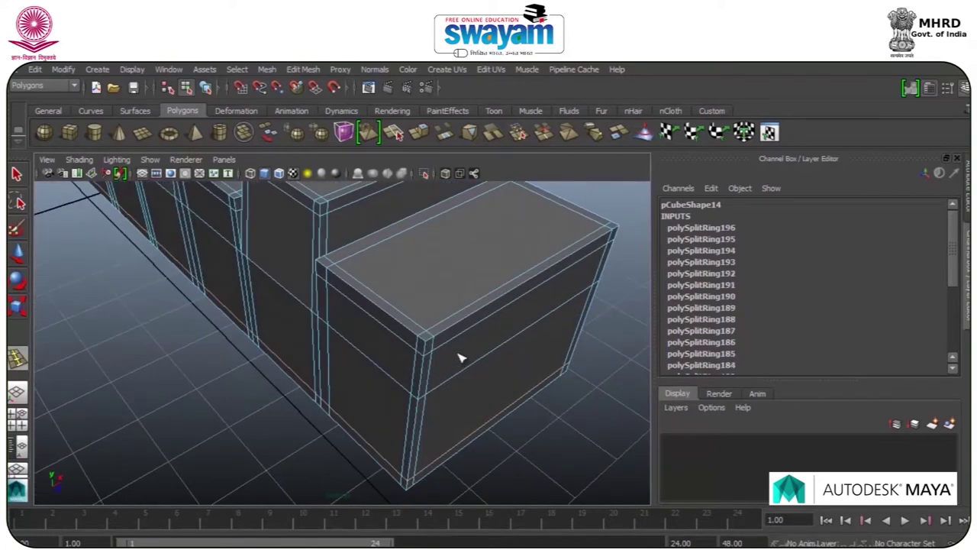
# - Display the ridged block as a smoothed mesh and return to object selection
pyautogui.keyDown('alt'); pyautogui.moveTo(458, 287); pyautogui.dragTo(457, 388, button='middle'); pyautogui.keyUp('alt')
pyautogui.press('2')
pyautogui.press('3')
pyautogui.moveTo(447, 341); pyautogui.dragTo(484, 283, button='right')
pyautogui.click(547, 233)
pyautogui.scroll(-5, 540, 239)
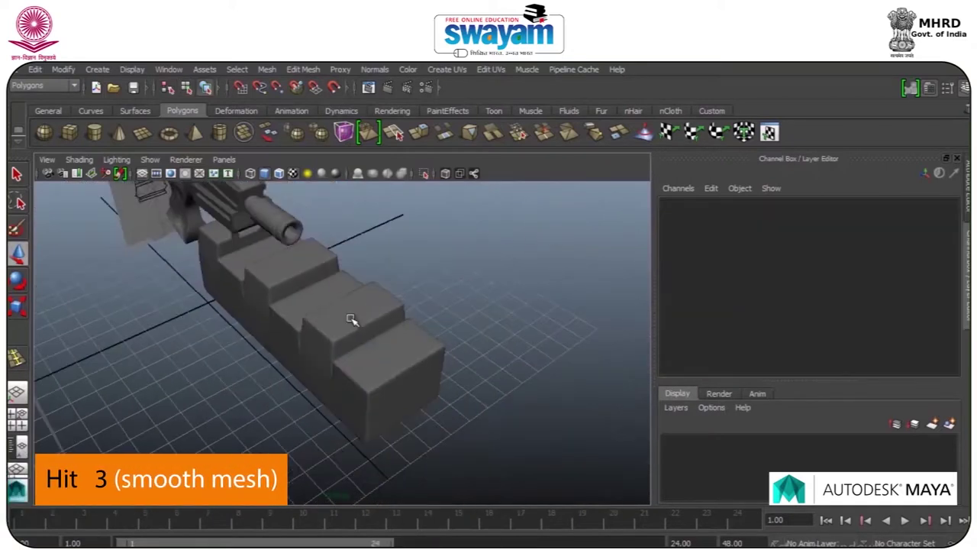
# - Rotate the ridged block upside down about Z, setting Rotate Z to -90 and finally to -180
pyautogui.click(350, 319)
pyautogui.keyDown('alt'); pyautogui.moveTo(375, 366); pyautogui.dragTo(76, 361); pyautogui.keyUp('alt')
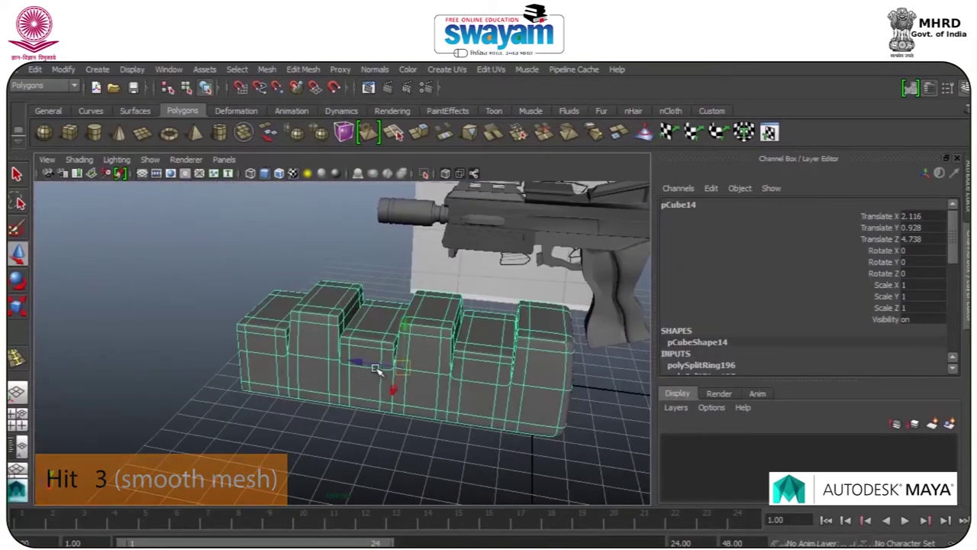
pyautogui.press('e')
pyautogui.moveTo(395, 355); pyautogui.dragTo(380, 434)
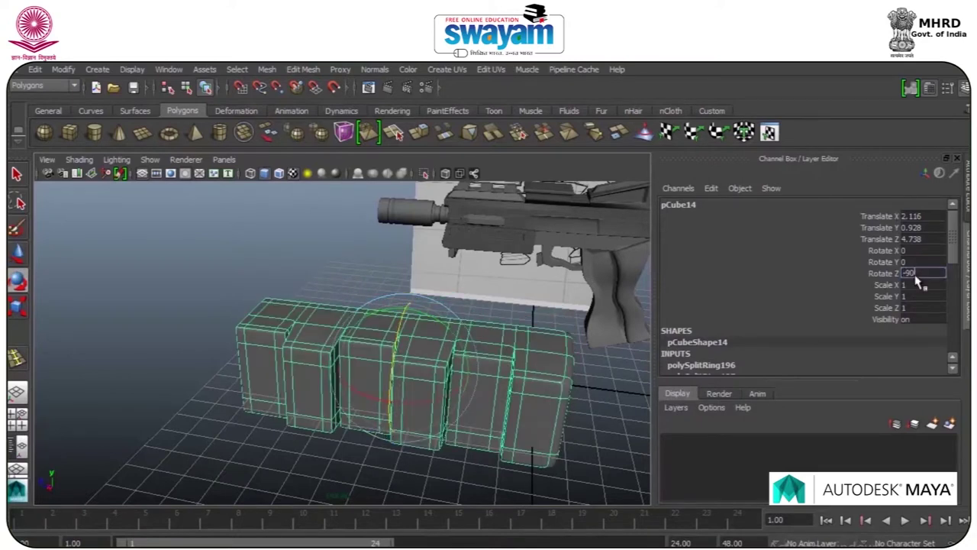
pyautogui.press('Return')
pyautogui.moveTo(399, 334); pyautogui.dragTo(380, 436)
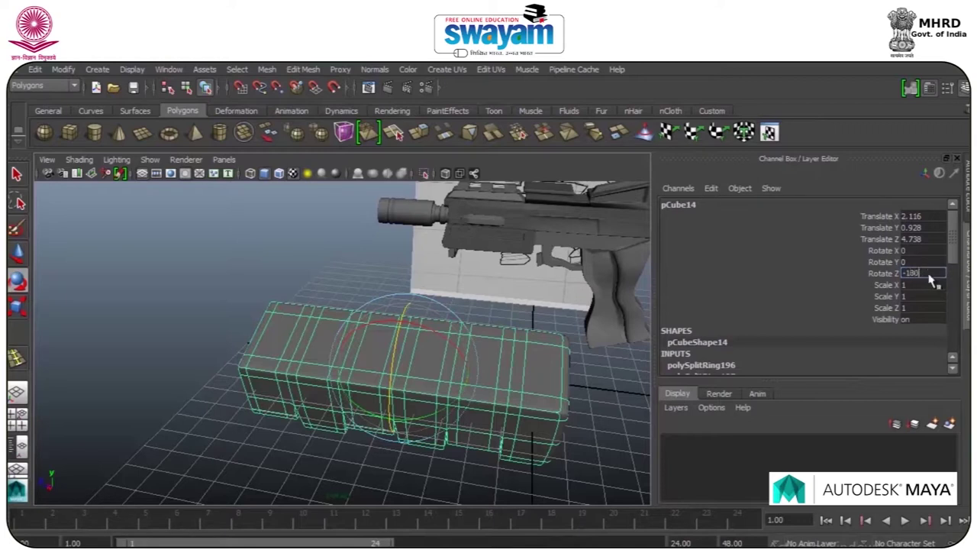
pyautogui.press('Return')
# - Scale the ridged block down uniformly to about 0.333
pyautogui.press('w')
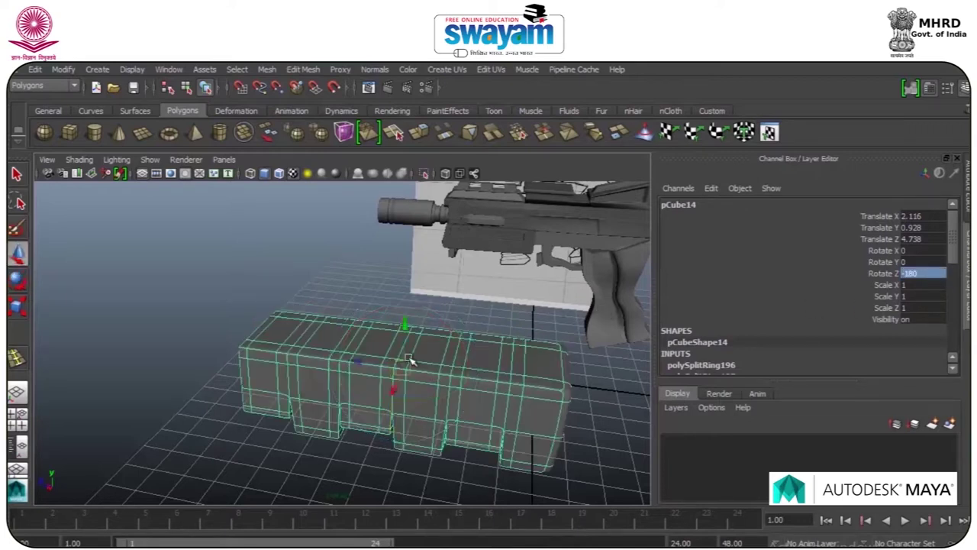
pyautogui.press('r')
pyautogui.moveTo(403, 370); pyautogui.dragTo(285, 453)
# - Move the ridged block in the side view up beneath the front of the gun body, to about Translate Y 5.134 and Z 2.335
pyautogui.press('space')
pyautogui.press('space')
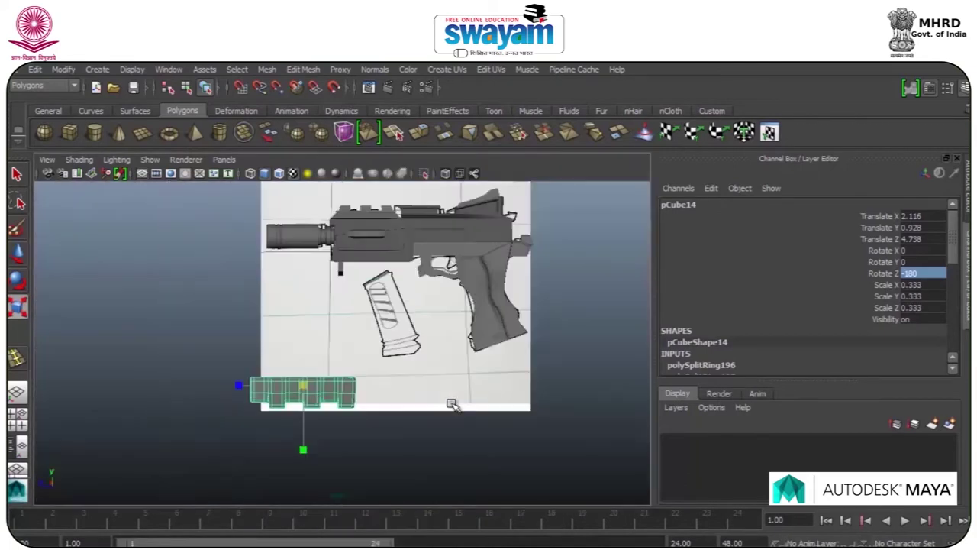
pyautogui.press('w')
pyautogui.moveTo(310, 380); pyautogui.dragTo(376, 267)
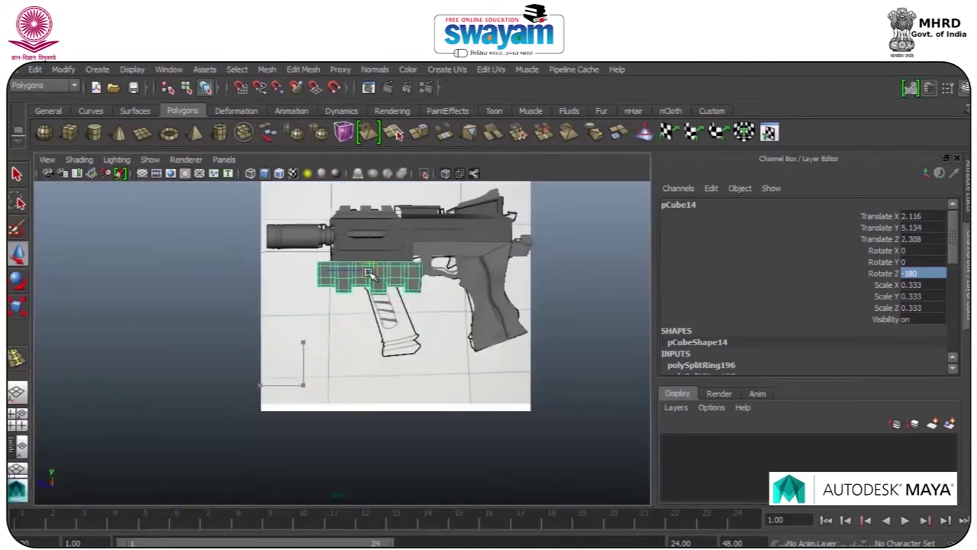
pyautogui.scroll(5, 376, 267)
pyautogui.keyDown('alt'); pyautogui.moveTo(423, 214); pyautogui.dragTo(364, 402, button='middle'); pyautogui.keyUp('alt')
pyautogui.scroll(4, 364, 402)
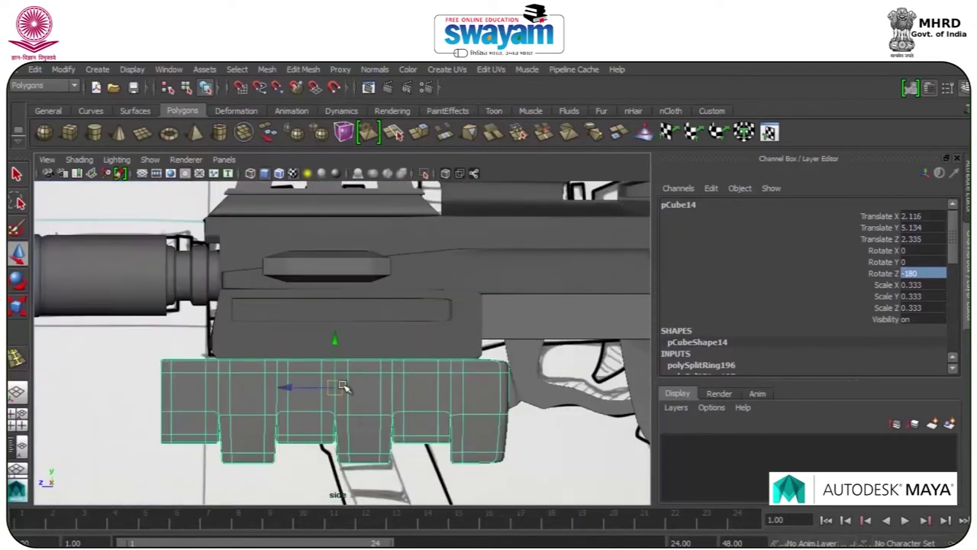
# - Scale the ridged block down uniformly again to about 0.196
pyautogui.press('e')
pyautogui.press('r')
pyautogui.moveTo(334, 388); pyautogui.dragTo(253, 478)
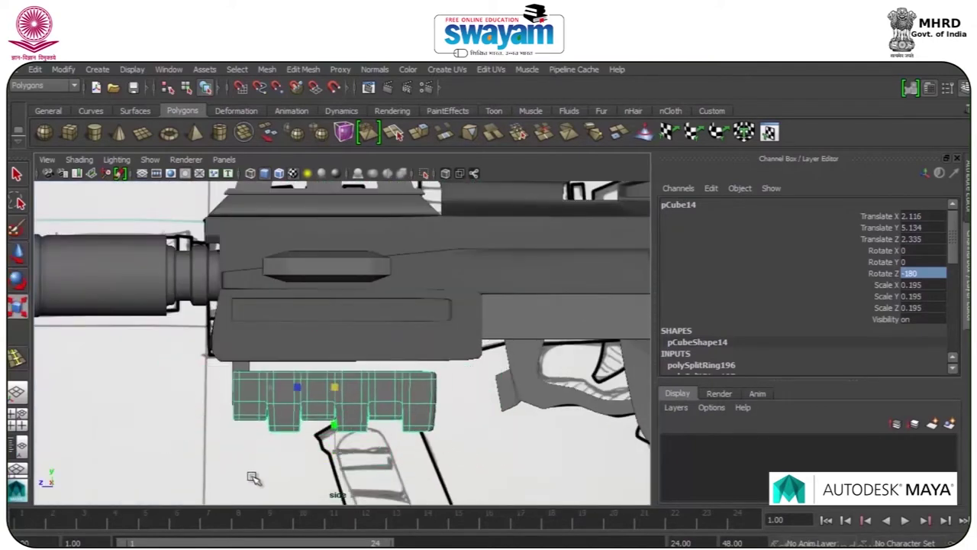
# - Move the ridged block up against the underside of the gun body, to about Translate X 0.664, Y 5.299 and Z 2.044
pyautogui.press('w')
pyautogui.moveTo(340, 391); pyautogui.dragTo(366, 386)
pyautogui.press('space')
pyautogui.press('space')
pyautogui.keyDown('alt'); pyautogui.moveTo(504, 262); pyautogui.dragTo(561, 327); pyautogui.keyUp('alt')
pyautogui.scroll(3, 561, 328)
pyautogui.press('f')
pyautogui.scroll(-4, 450, 337)
pyautogui.keyDown('alt'); pyautogui.moveTo(314, 355); pyautogui.dragTo(188, 237); pyautogui.keyUp('alt')
pyautogui.scroll(4, 394, 432)
pyautogui.keyDown('alt'); pyautogui.moveTo(394, 432); pyautogui.dragTo(401, 210, button='middle'); pyautogui.keyUp('alt')
pyautogui.press('f')
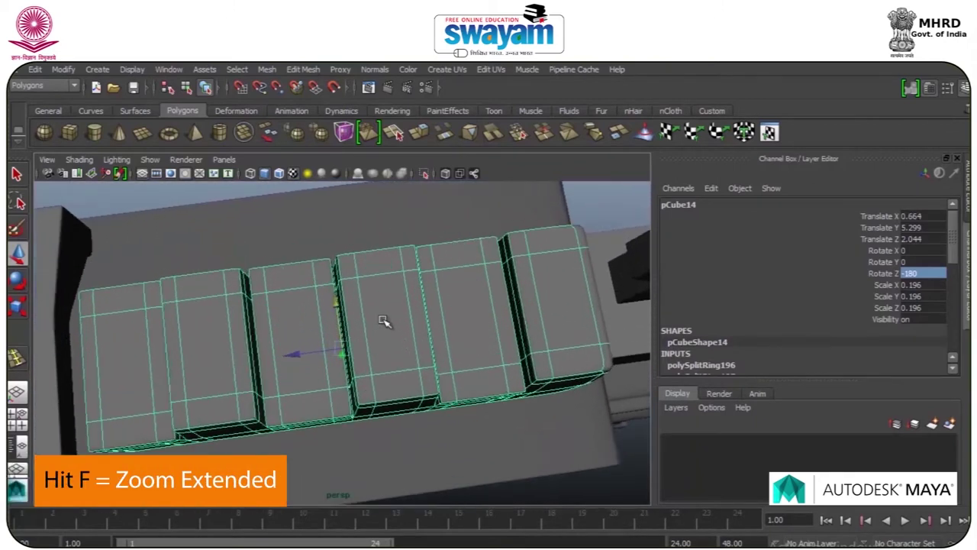
# - Widen the ridged block across the underside of the gun body to about Scale X 0.305
pyautogui.press('r')
pyautogui.moveTo(353, 412); pyautogui.dragTo(361, 450)
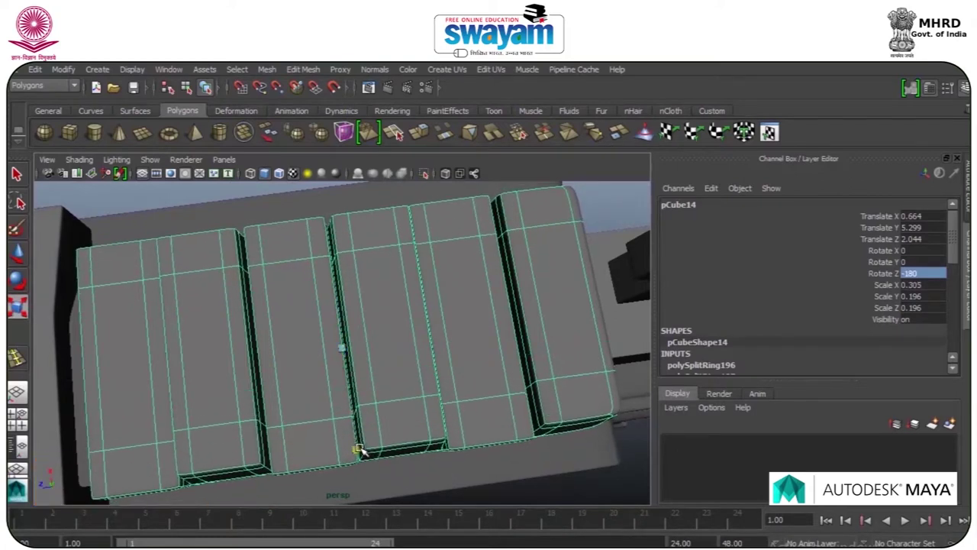
pyautogui.press('w')
pyautogui.press('space')
pyautogui.press('space')
# - Examine how the ridged block fits under the gun body from the side, front and rear
pyautogui.keyDown('alt'); pyautogui.moveTo(508, 261); pyautogui.dragTo(443, 432); pyautogui.keyUp('alt')
pyautogui.scroll(-4, 438, 420)
pyautogui.keyDown('alt'); pyautogui.moveTo(426, 387); pyautogui.dragTo(371, 361); pyautogui.keyUp('alt')
pyautogui.scroll(-6, 372, 361)
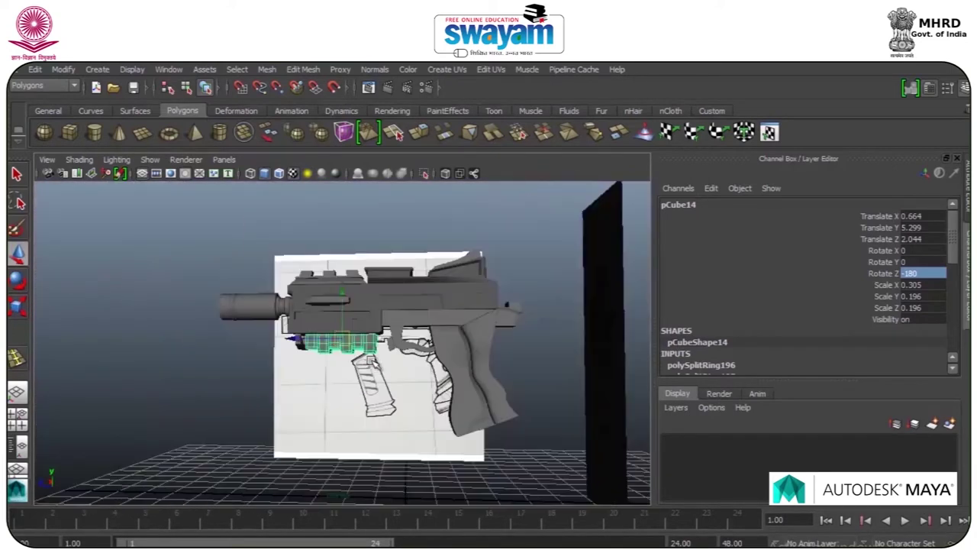
pyautogui.scroll(5, 372, 361)
pyautogui.keyDown('alt'); pyautogui.moveTo(372, 362); pyautogui.dragTo(506, 432); pyautogui.keyUp('alt')
pyautogui.click(506, 432)
pyautogui.scroll(-5, 374, 334)
pyautogui.keyDown('alt'); pyautogui.moveTo(375, 334); pyautogui.dragTo(308, 293); pyautogui.keyUp('alt')
pyautogui.scroll(8, 343, 280)
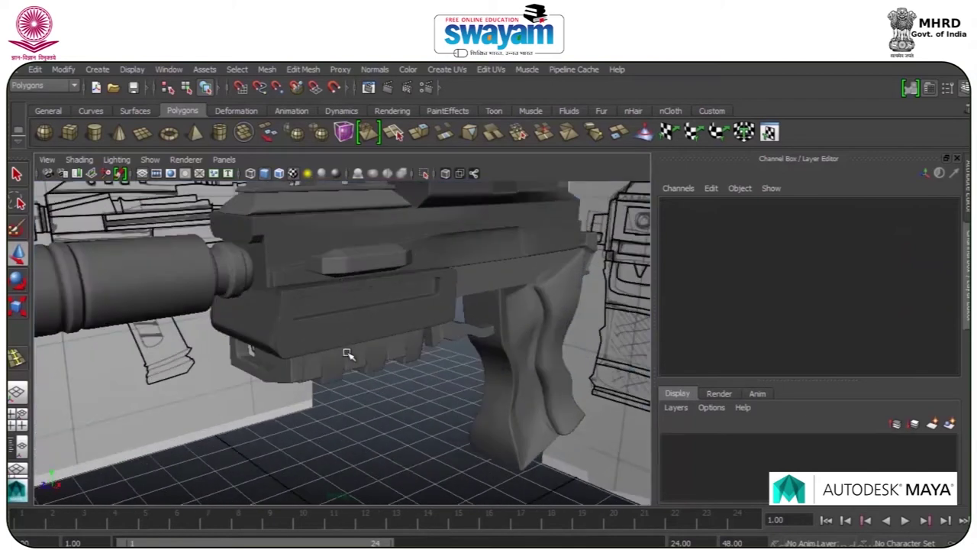
pyautogui.click(349, 356)
pyautogui.keyDown('alt'); pyautogui.moveTo(380, 405); pyautogui.dragTo(415, 405); pyautogui.keyUp('alt')
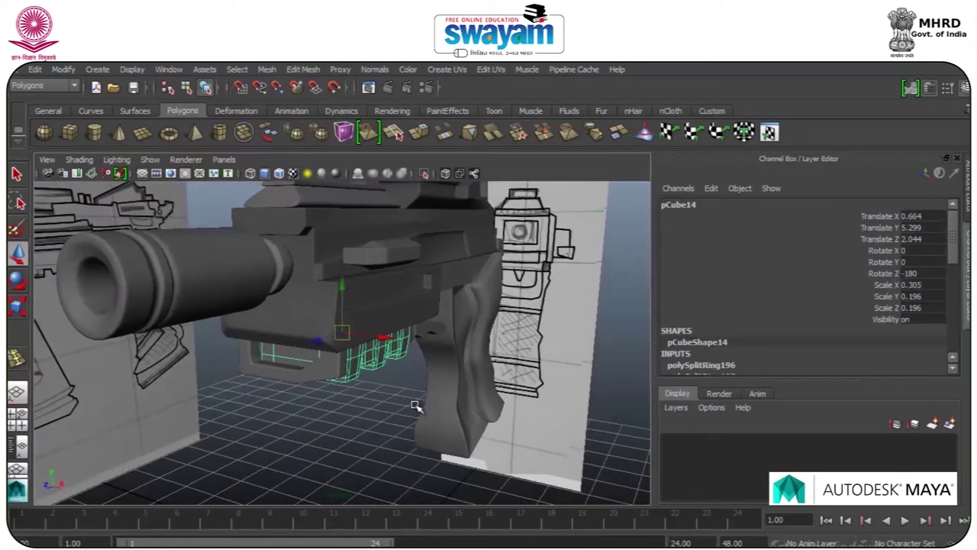
pyautogui.keyDown('alt'); pyautogui.moveTo(250, 311); pyautogui.dragTo(409, 317); pyautogui.keyUp('alt')
pyautogui.click(401, 318)
pyautogui.keyDown('alt'); pyautogui.moveTo(278, 359); pyautogui.dragTo(357, 300); pyautogui.keyUp('alt')
pyautogui.keyDown('alt'); pyautogui.moveTo(357, 300); pyautogui.dragTo(262, 381, button='middle'); pyautogui.keyUp('alt')
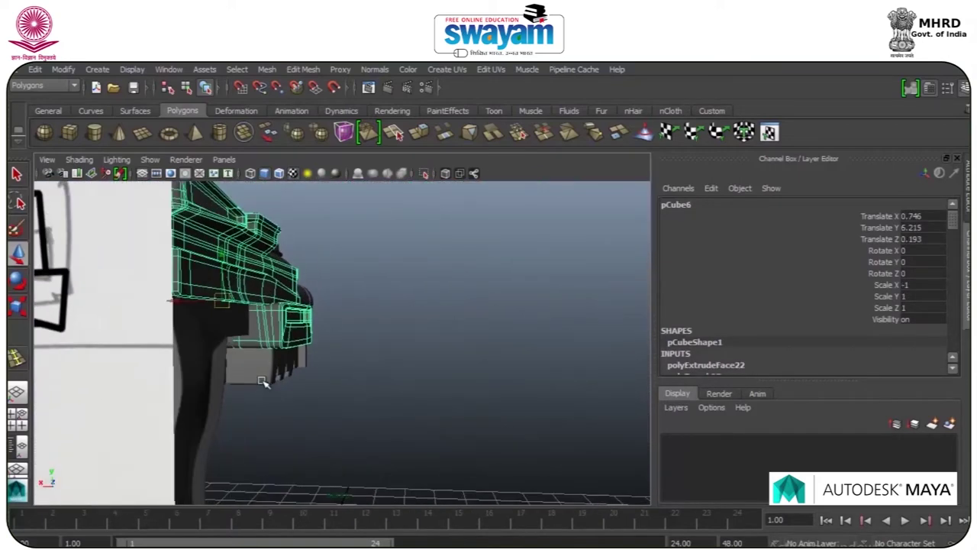
pyautogui.keyDown('alt'); pyautogui.moveTo(291, 331); pyautogui.dragTo(436, 363); pyautogui.keyUp('alt')
pyautogui.scroll(-5, 362, 377)
pyautogui.keyDown('alt'); pyautogui.moveTo(362, 377); pyautogui.dragTo(448, 345); pyautogui.keyUp('alt')
pyautogui.scroll(5, 328, 377)
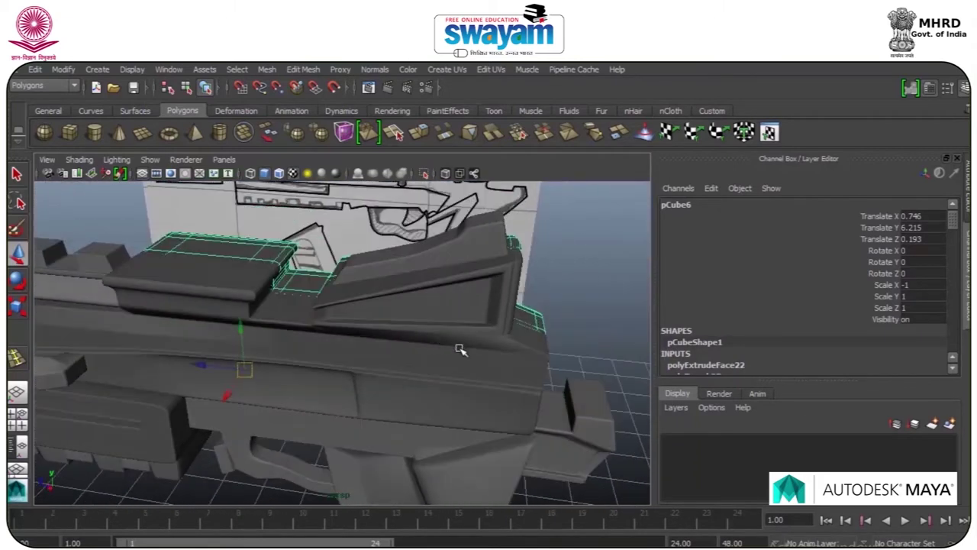
# - Create a long, narrow polygon cube on the grid below the gun's ridged block
pyautogui.keyDown('alt'); pyautogui.moveTo(555, 260); pyautogui.dragTo(338, 246); pyautogui.keyUp('alt')
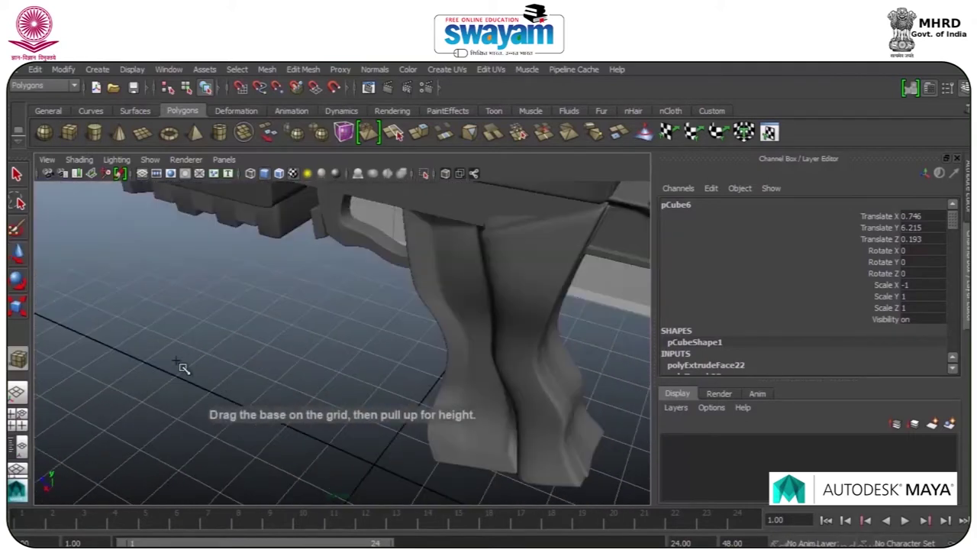
pyautogui.moveTo(130, 374); pyautogui.dragTo(239, 422)
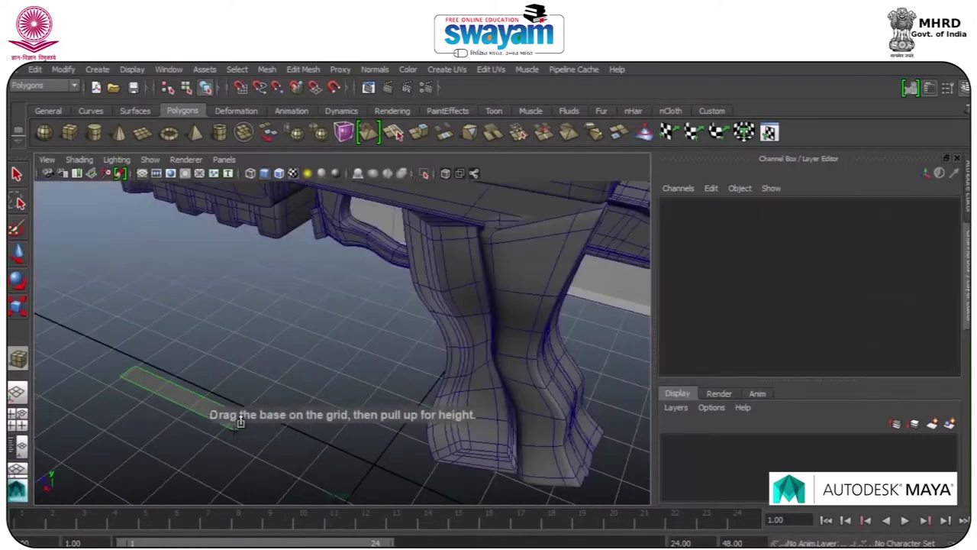
pyautogui.moveTo(232, 368); pyautogui.dragTo(219, 333)
pyautogui.keyDown('alt'); pyautogui.moveTo(218, 333); pyautogui.dragTo(445, 384, button='middle'); pyautogui.keyUp('alt')
pyautogui.scroll(5, 428, 368)
# - Insert two edge loops across the long bar, one near its end and one around its middle
pyautogui.moveTo(387, 329); pyautogui.dragTo(375, 232, button='right')
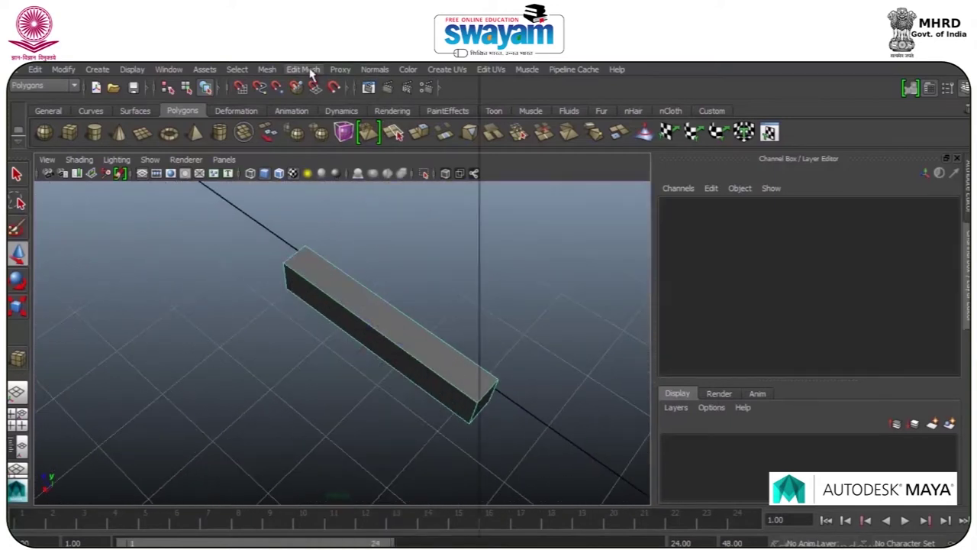
pyautogui.click(306, 69)
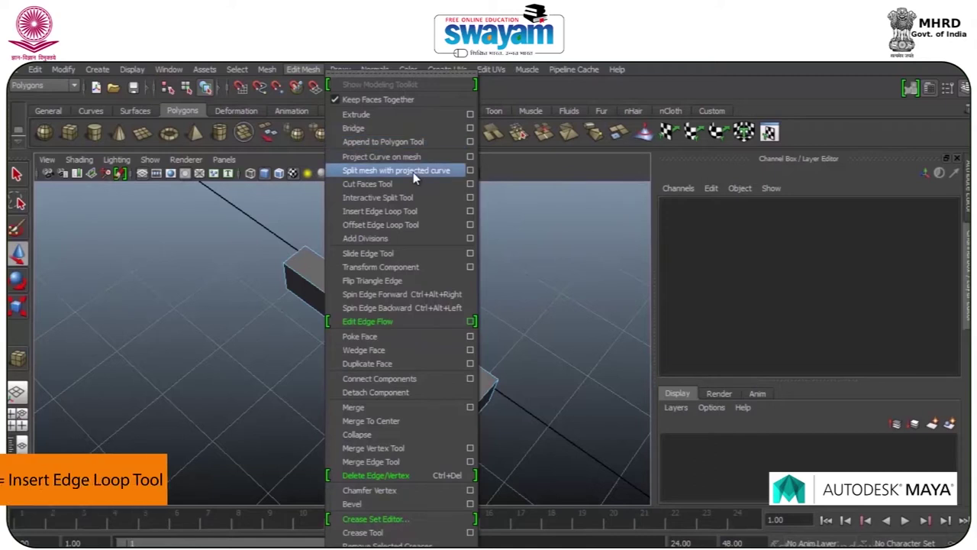
pyautogui.click(405, 213)
pyautogui.moveTo(330, 297); pyautogui.dragTo(309, 277)
pyautogui.moveTo(402, 349); pyautogui.dragTo(392, 336)
pyautogui.press('w')
# - Extrude the side face of the bar's short end segment outward into a long arm
pyautogui.moveTo(333, 271); pyautogui.dragTo(318, 296, button='right')
pyautogui.click(296, 282)
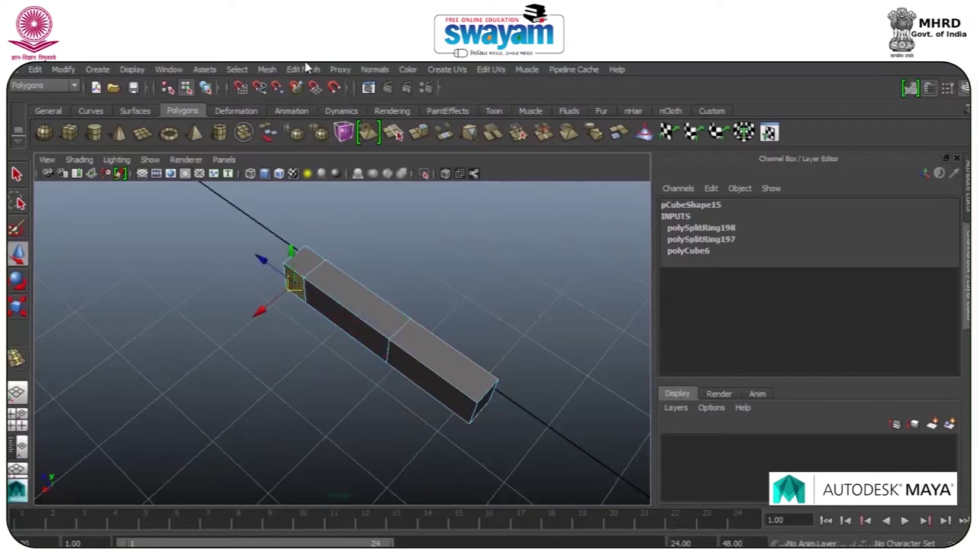
pyautogui.click(305, 67)
pyautogui.click(341, 115)
pyautogui.moveTo(262, 310); pyautogui.dragTo(141, 375)
# - Shift the corner vertices and the arm's tip vertices along the bar to slant the arm, and adjust the bar's far end
pyautogui.moveTo(303, 304); pyautogui.dragTo(244, 268, button='right')
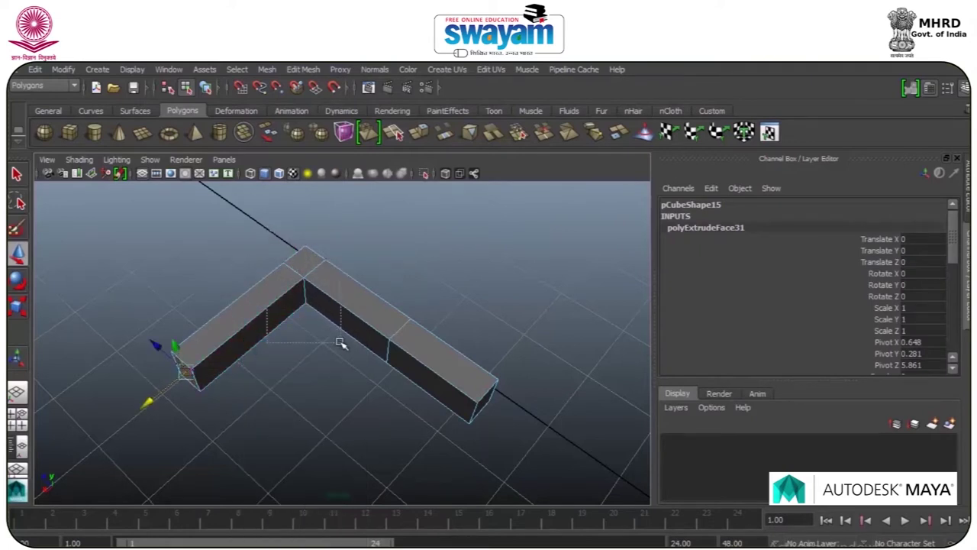
pyautogui.moveTo(340, 343); pyautogui.dragTo(341, 342)
pyautogui.moveTo(290, 264); pyautogui.dragTo(306, 314)
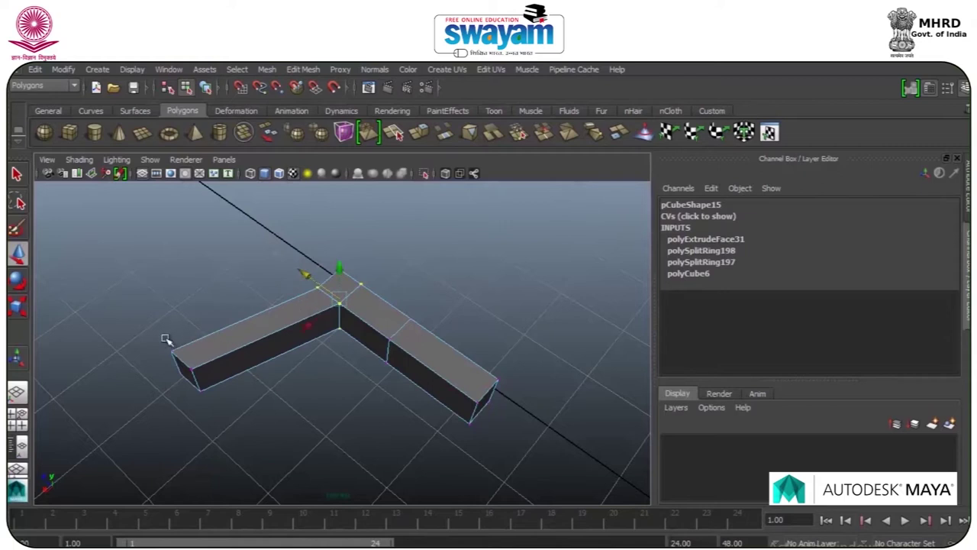
pyautogui.moveTo(160, 357); pyautogui.dragTo(130, 331)
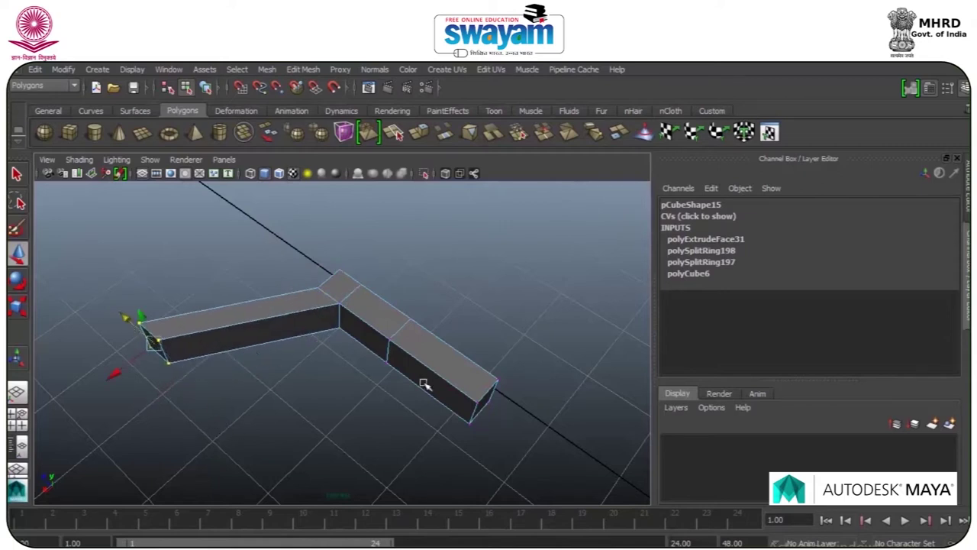
pyautogui.moveTo(442, 464); pyautogui.dragTo(526, 368)
pyautogui.moveTo(460, 383); pyautogui.dragTo(458, 317)
# - Return to object selection and preview the bent bar briefly as a smoothed mesh
pyautogui.rightClick(425, 309)
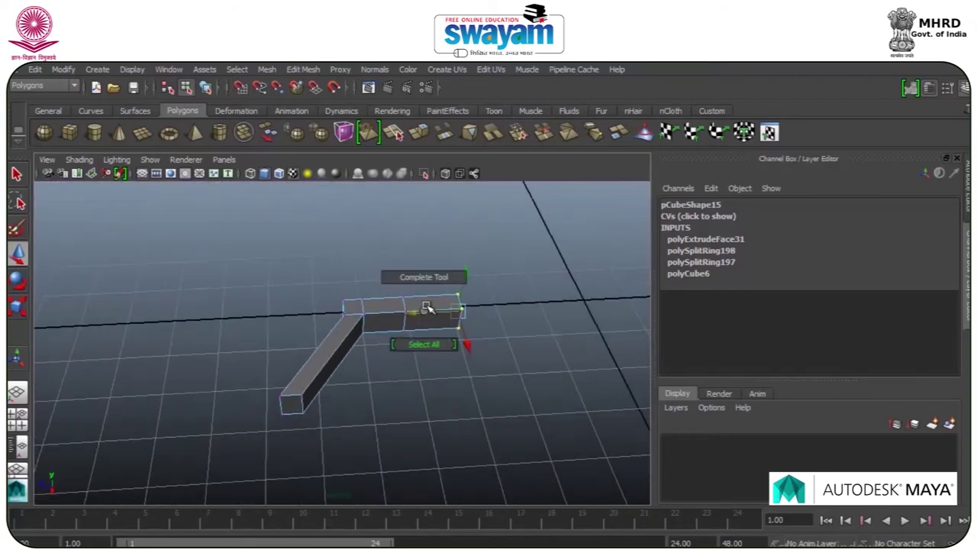
pyautogui.rightClick(418, 311)
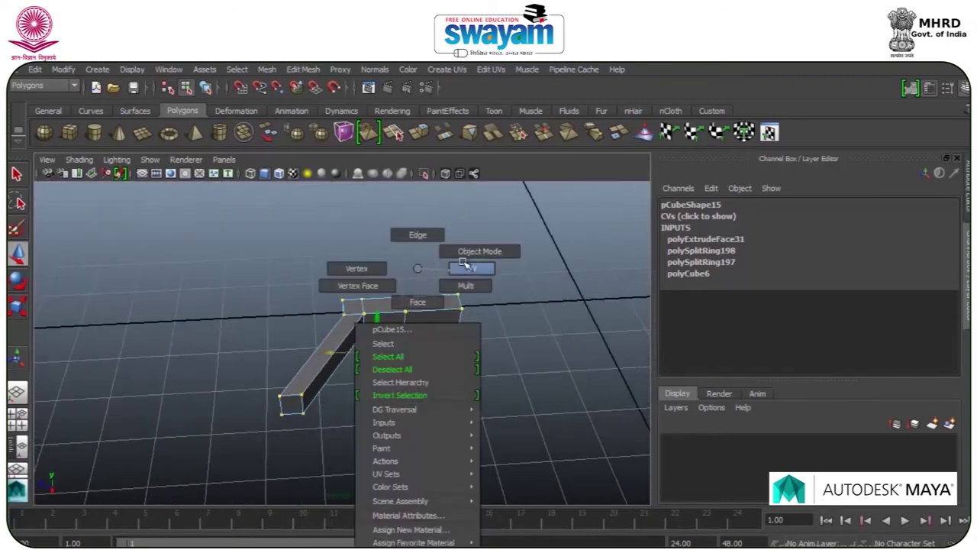
pyautogui.moveTo(463, 263); pyautogui.dragTo(475, 252, button='right')
pyautogui.click(396, 314)
pyautogui.press('f')
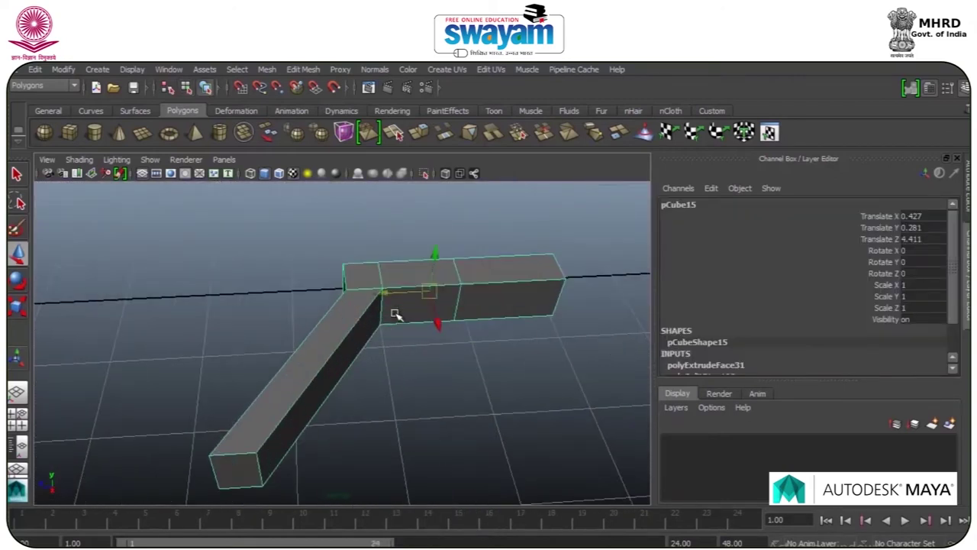
pyautogui.press('3')
pyautogui.press('1')
# - Insert supporting edge loops along the arm's long edges, near its tip and corner, and at the bar's far end
pyautogui.click(305, 70)
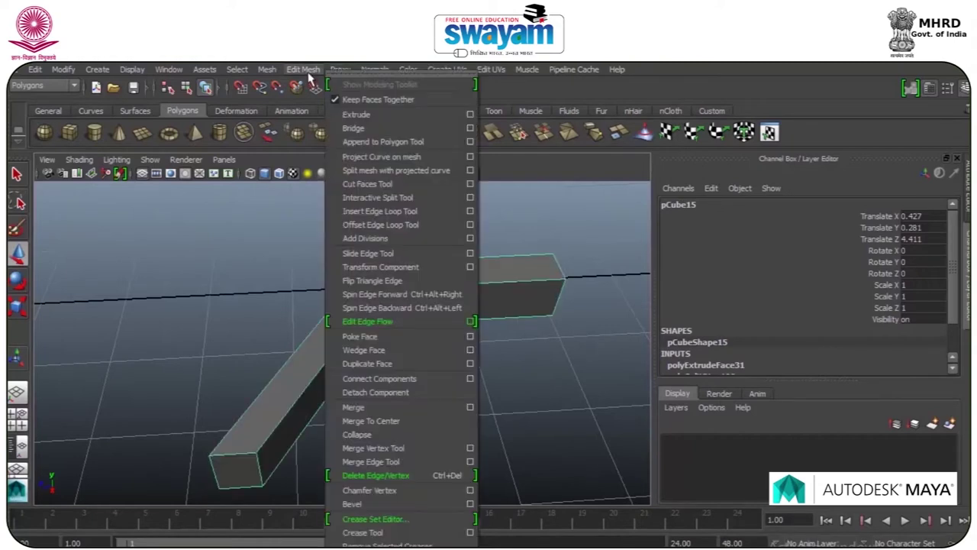
pyautogui.click(378, 212)
pyautogui.moveTo(226, 433); pyautogui.dragTo(250, 457)
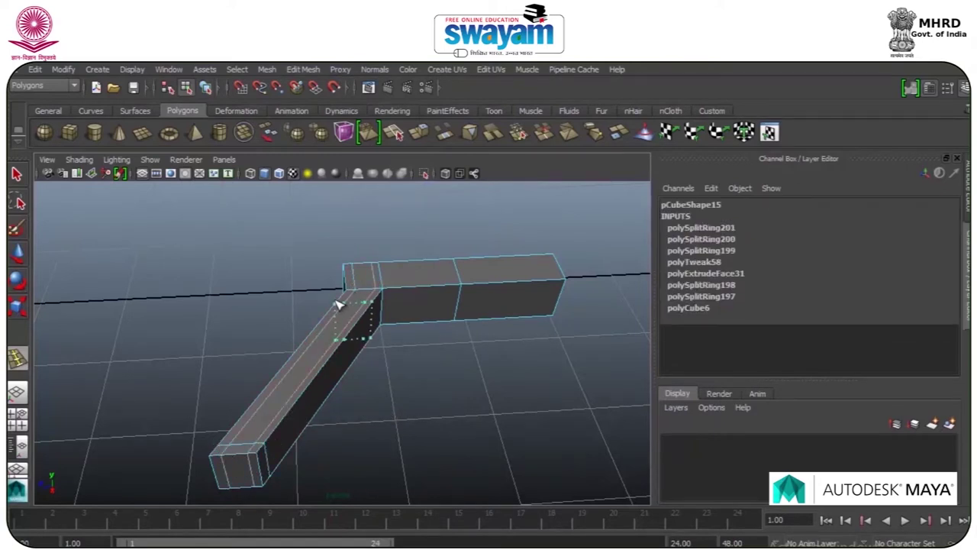
pyautogui.moveTo(342, 301); pyautogui.dragTo(344, 300)
pyautogui.moveTo(560, 289); pyautogui.dragTo(549, 263)
pyautogui.keyDown('alt'); pyautogui.moveTo(477, 300); pyautogui.dragTo(392, 300); pyautogui.keyUp('alt')
pyautogui.keyDown('alt'); pyautogui.moveTo(540, 401); pyautogui.dragTo(359, 375, button='middle'); pyautogui.keyUp('alt')
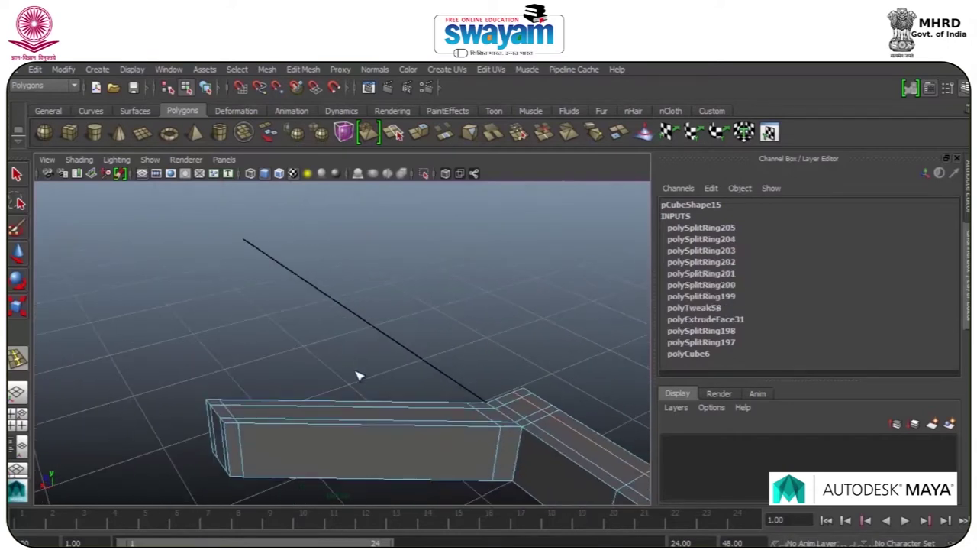
# - Insert lengthwise edge loops near the lower and upper edges of the bent bar's vertical sides
pyautogui.keyDown('alt'); pyautogui.moveTo(359, 376); pyautogui.dragTo(337, 313); pyautogui.keyUp('alt')
pyautogui.click(419, 365)
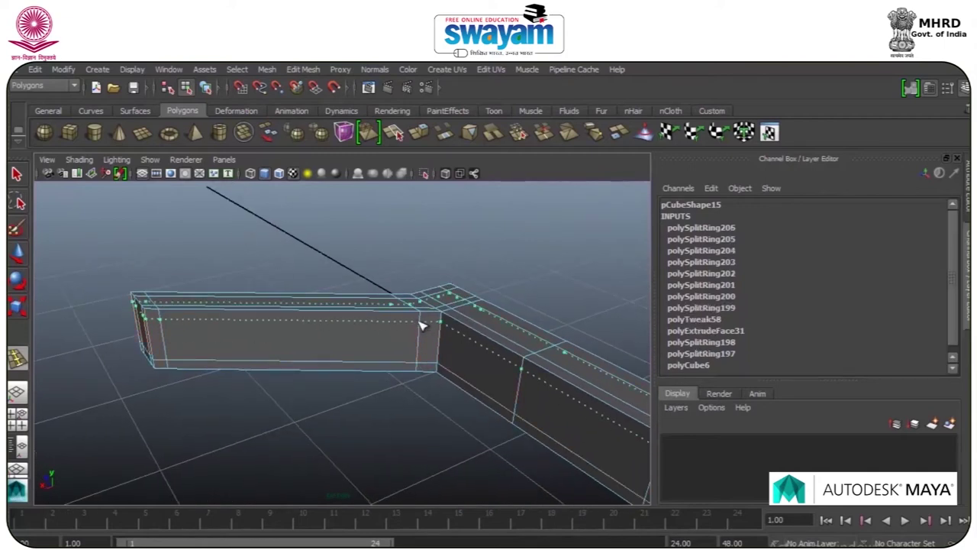
pyautogui.click(421, 325)
pyautogui.keyDown('alt'); pyautogui.moveTo(468, 343); pyautogui.dragTo(395, 336); pyautogui.keyUp('alt')
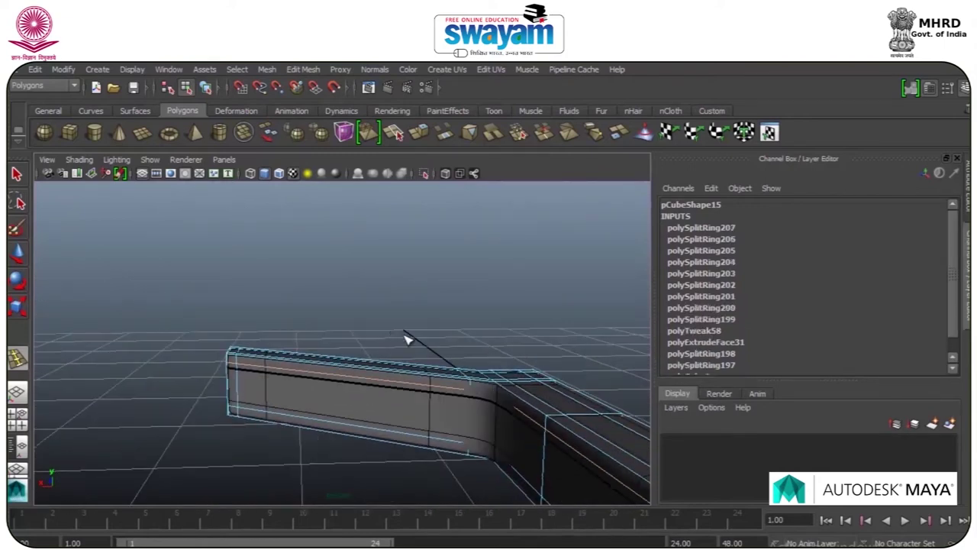
# - Display the bent bar as a smoothed mesh and return to object selection
pyautogui.scroll(-4, 395, 337)
pyautogui.press('3')
pyautogui.press('1')
pyautogui.moveTo(402, 380); pyautogui.dragTo(465, 262, button='right')
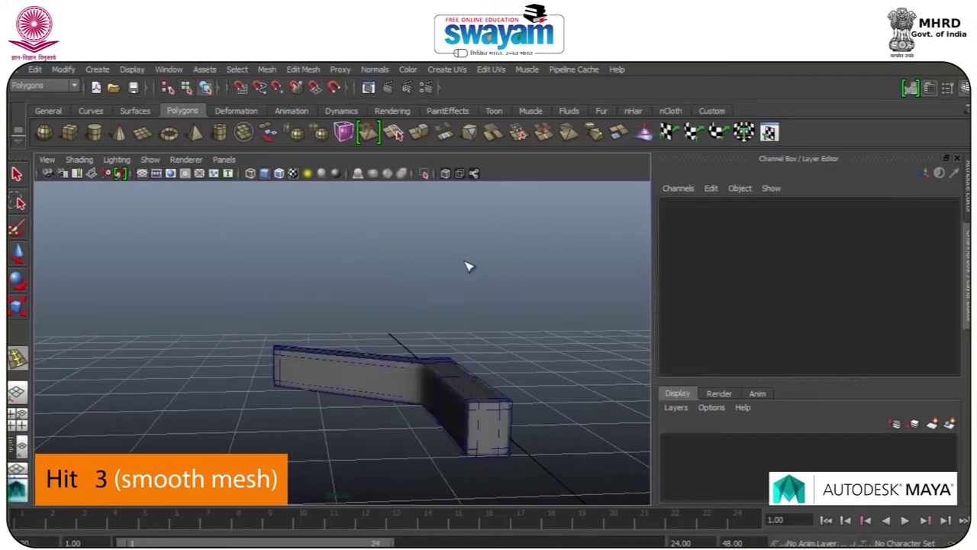
pyautogui.click(435, 375)
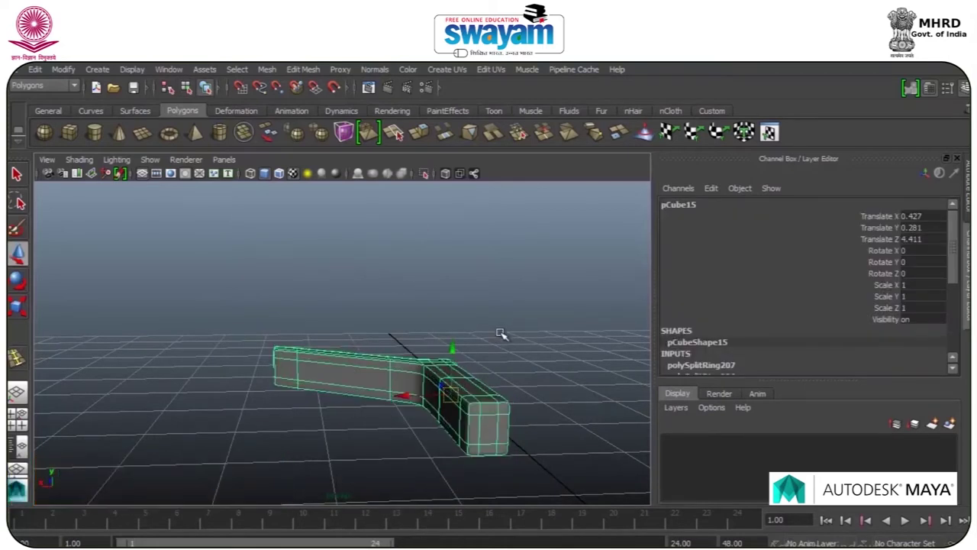
pyautogui.click(499, 335)
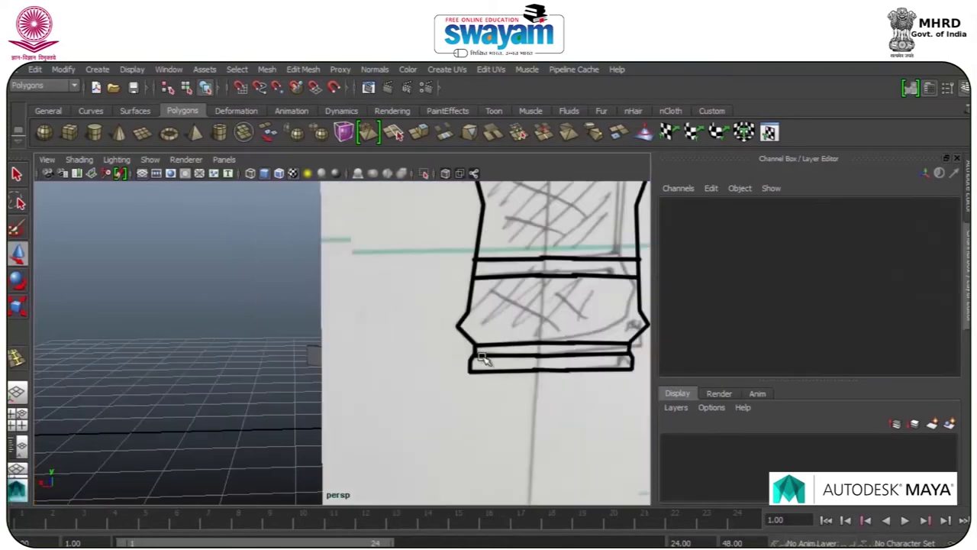
# - Move the bent bar along Z to about Translate Z 5.183
pyautogui.moveTo(483, 357)
pyautogui.keyDown('alt'); pyautogui.mouseDown()
pyautogui.moveTo(511, 432)
pyautogui.moveTo(384, 384)
pyautogui.mouseUp(); pyautogui.keyUp('alt')
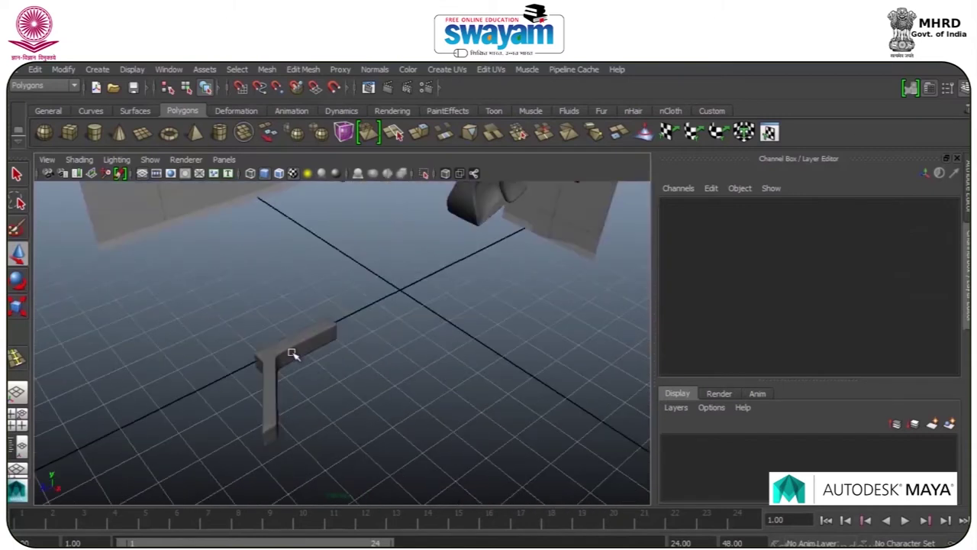
pyautogui.click(291, 353)
pyautogui.scroll(-3, 306, 367)
pyautogui.moveTo(281, 364); pyautogui.dragTo(233, 403)
pyautogui.scroll(5, 321, 340)
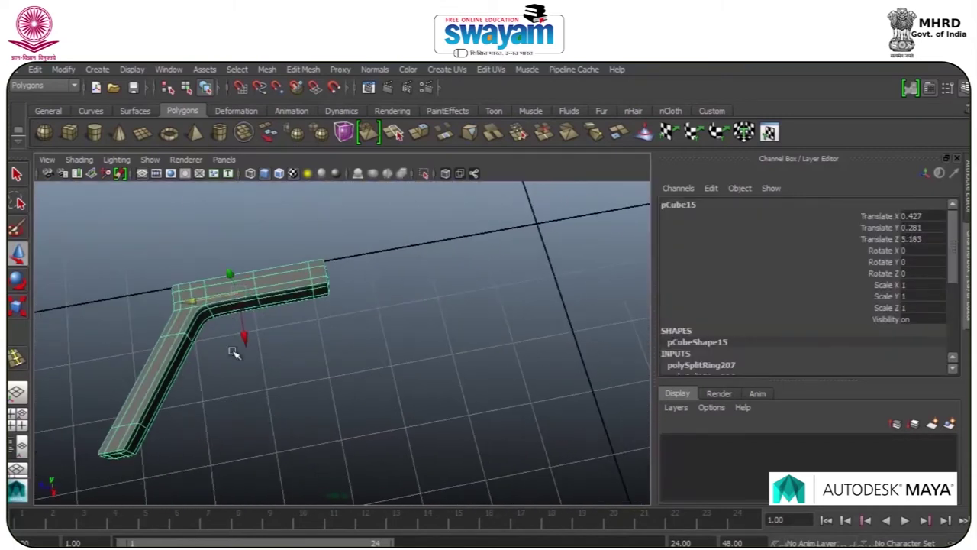
# - Move the bent bar's pivot to the free end of its straight section and set Rotate X to -180
pyautogui.press('d')
pyautogui.moveTo(235, 298); pyautogui.dragTo(275, 293)
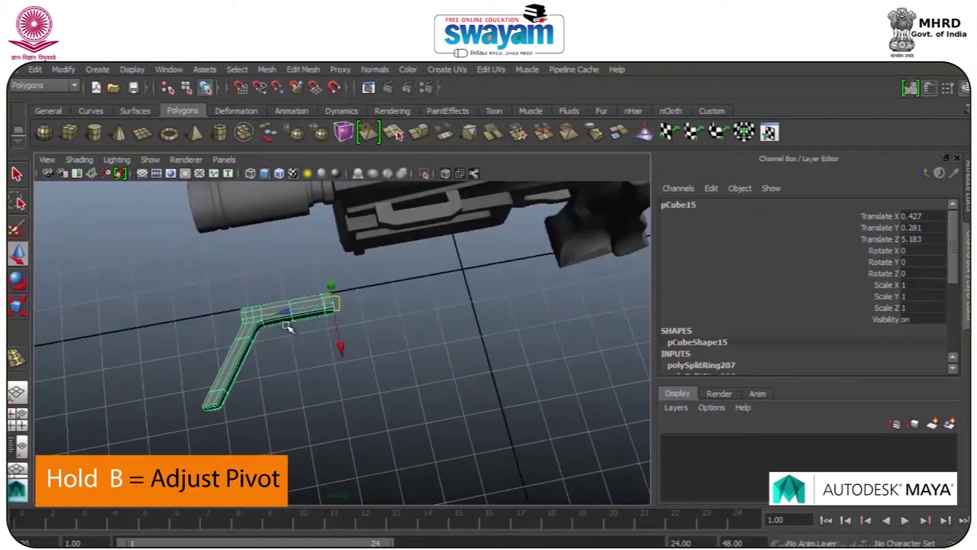
pyautogui.press('e')
pyautogui.moveTo(280, 291); pyautogui.dragTo(421, 267)
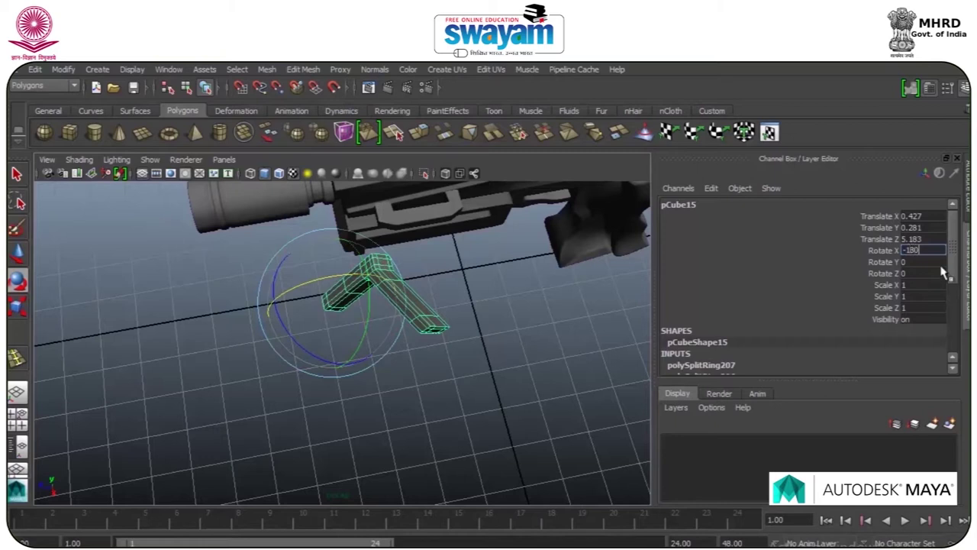
pyautogui.press('Return')
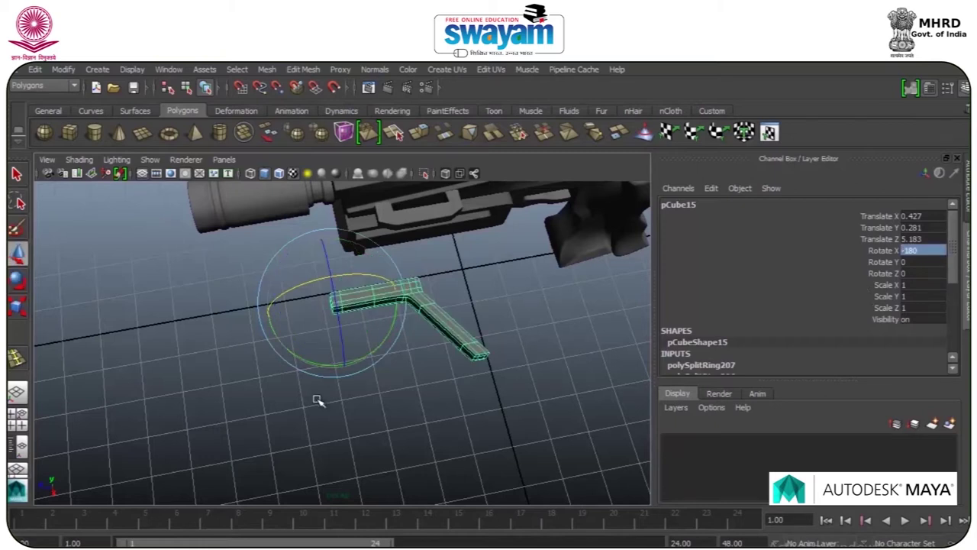
# - Create a mirrored instance of the bent bar with Duplicate Special, using Scale Z -1
pyautogui.press('w')
pyautogui.scroll(3, 317, 400)
pyautogui.click(33, 70)
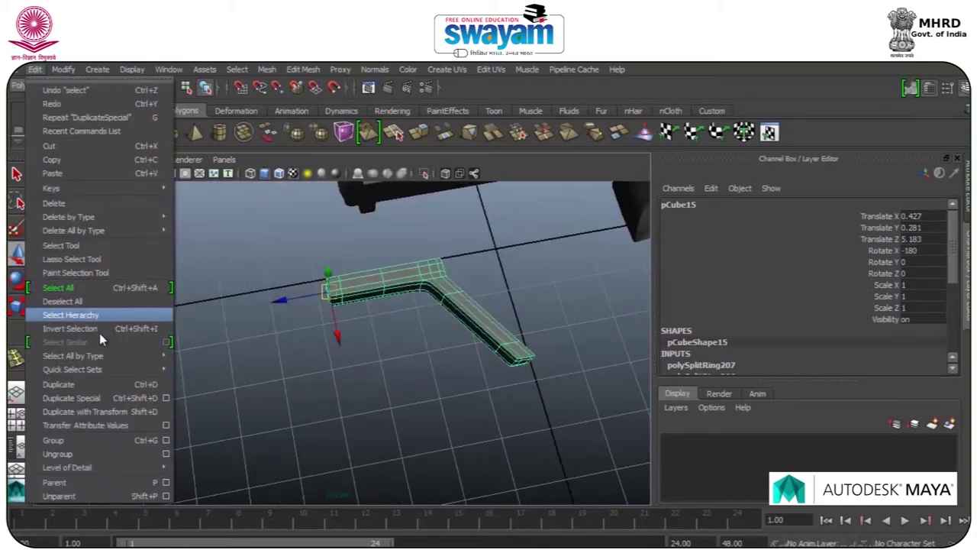
pyautogui.click(166, 398)
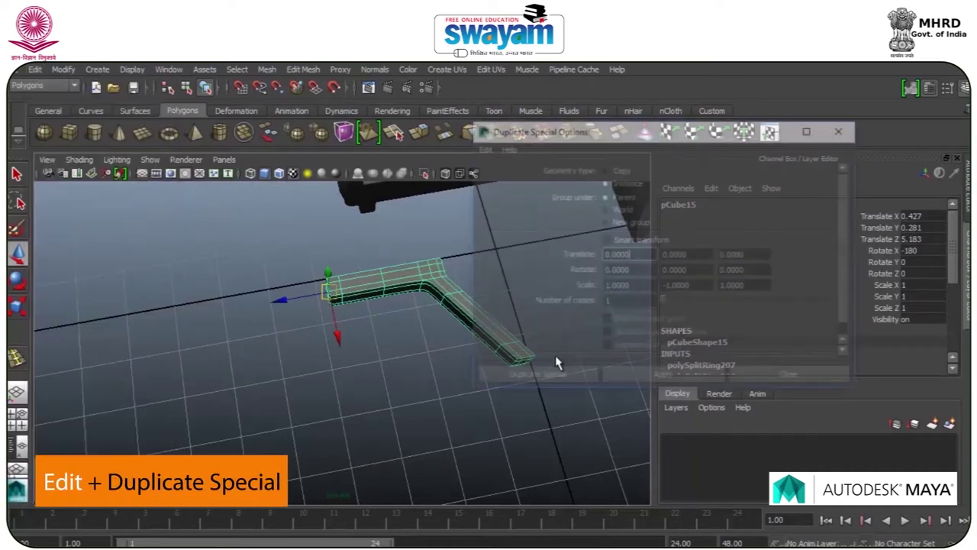
pyautogui.moveTo(664, 288); pyautogui.dragTo(667, 294)
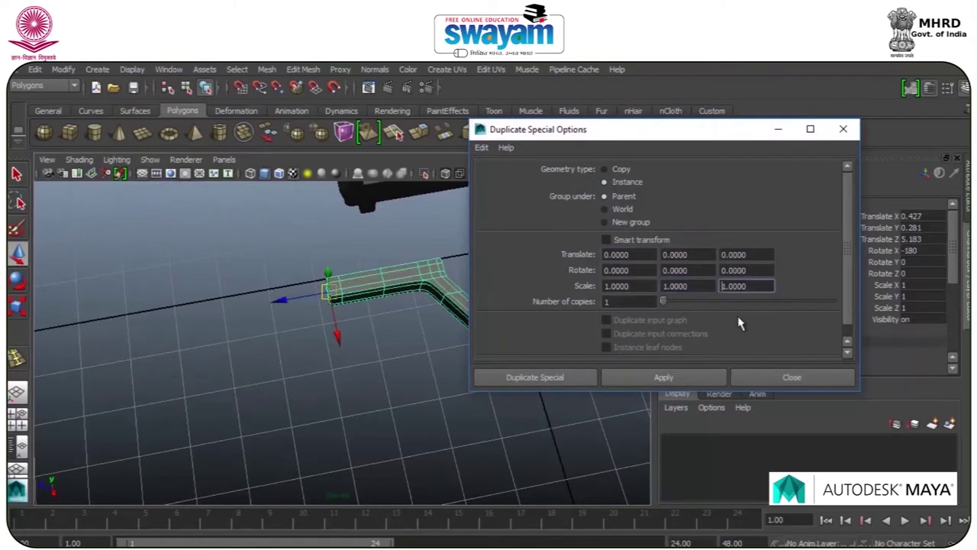
pyautogui.click(703, 386)
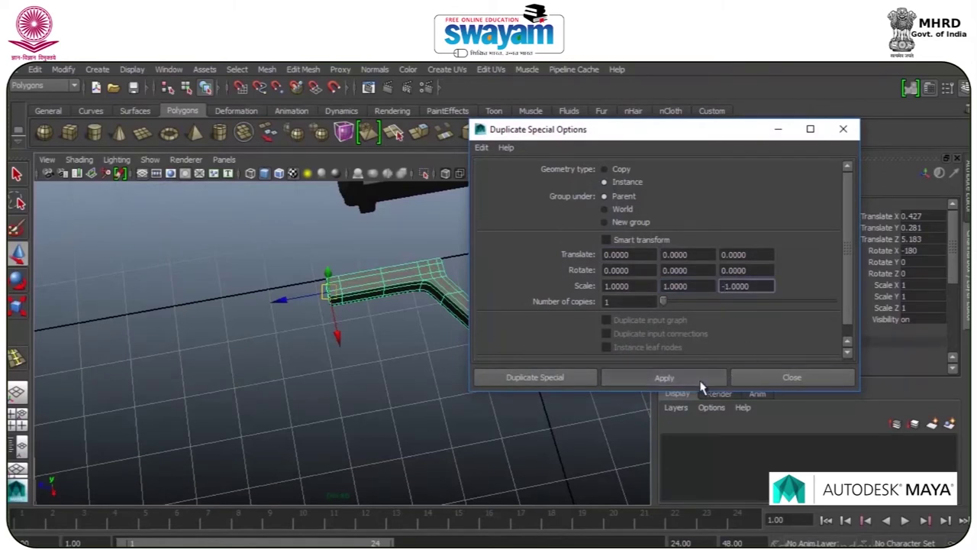
pyautogui.click(775, 371)
# - Select the bent bar together with its mirrored instance and group them
pyautogui.click(174, 277)
pyautogui.moveTo(171, 277); pyautogui.dragTo(515, 425)
pyautogui.scroll(-3, 418, 355)
pyautogui.keyDown('alt'); pyautogui.moveTo(418, 355); pyautogui.dragTo(388, 333); pyautogui.keyUp('alt')
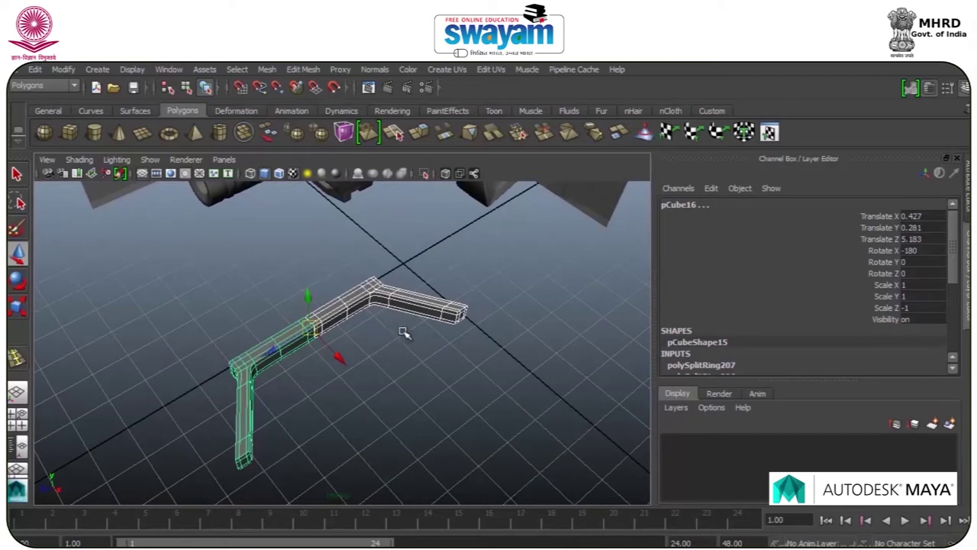
pyautogui.hotkey('ctrl', 'g')
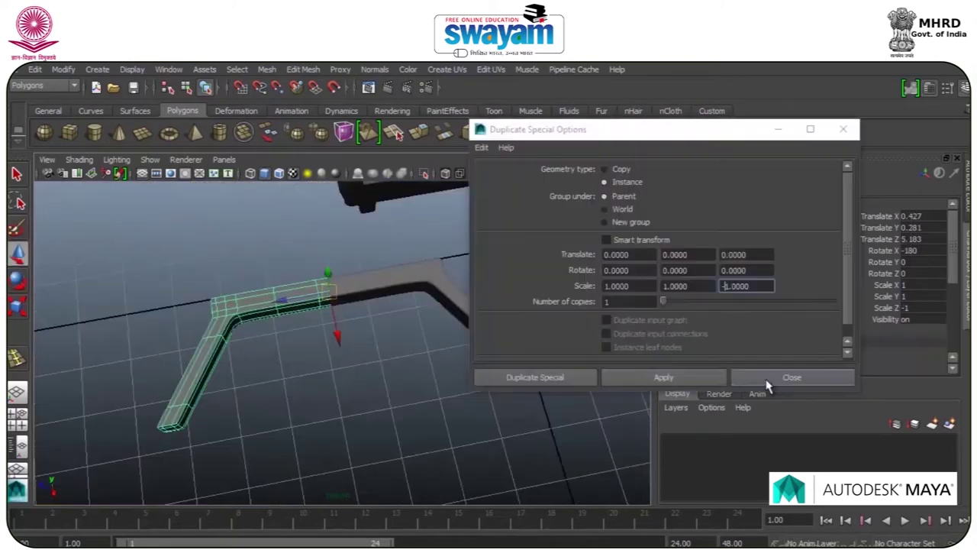
# - Rotate the bar group so its legs point down, setting Rotate Z to -90
pyautogui.press('e')
pyautogui.moveTo(334, 291); pyautogui.dragTo(374, 356)
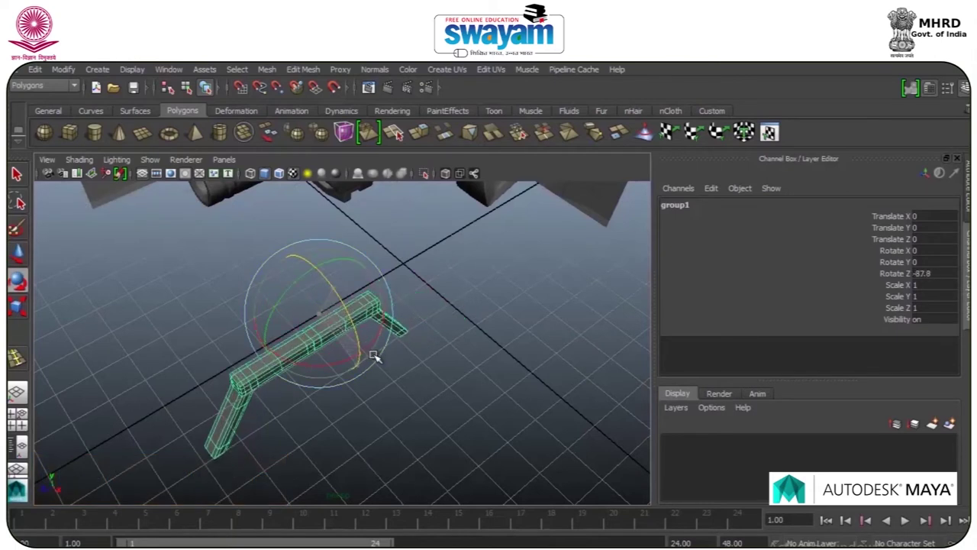
pyautogui.moveTo(447, 344); pyautogui.dragTo(453, 342)
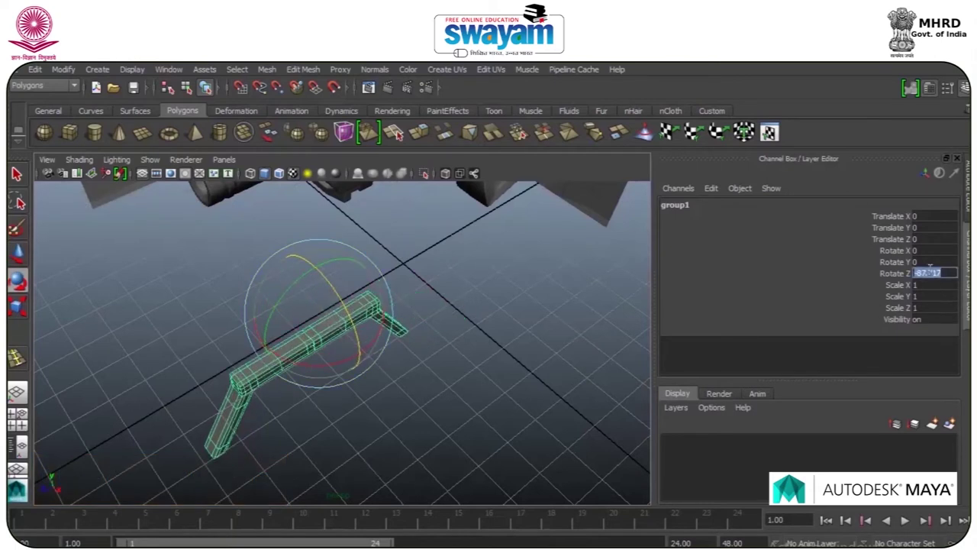
pyautogui.press('Return')
pyautogui.scroll(-6, 363, 311)
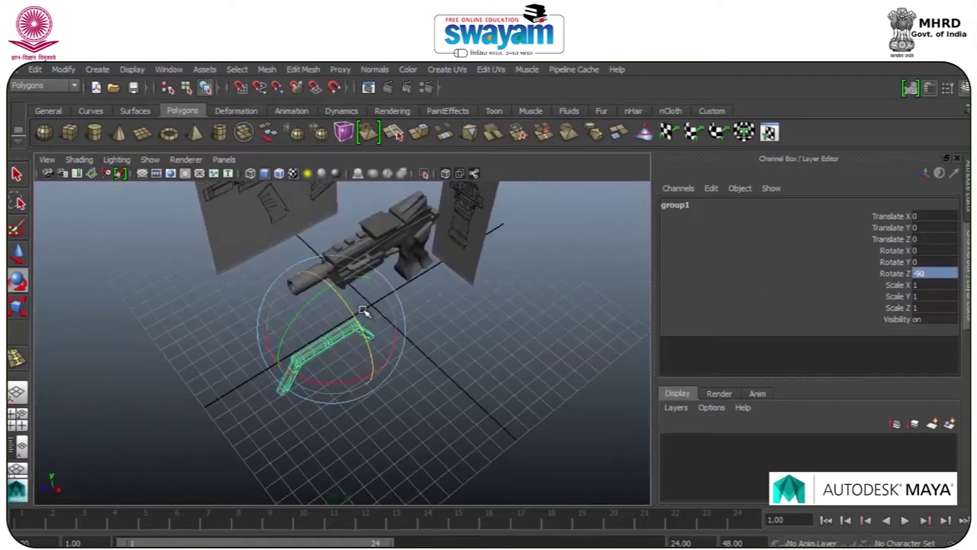
# - Move the bar group along Z behind the gun and reference planes, to about Translate Z -13.504
pyautogui.press('w')
pyautogui.moveTo(305, 353); pyautogui.dragTo(396, 269)
pyautogui.scroll(6, 474, 264)
pyautogui.keyDown('alt'); pyautogui.moveTo(474, 250); pyautogui.dragTo(452, 232); pyautogui.keyUp('alt')
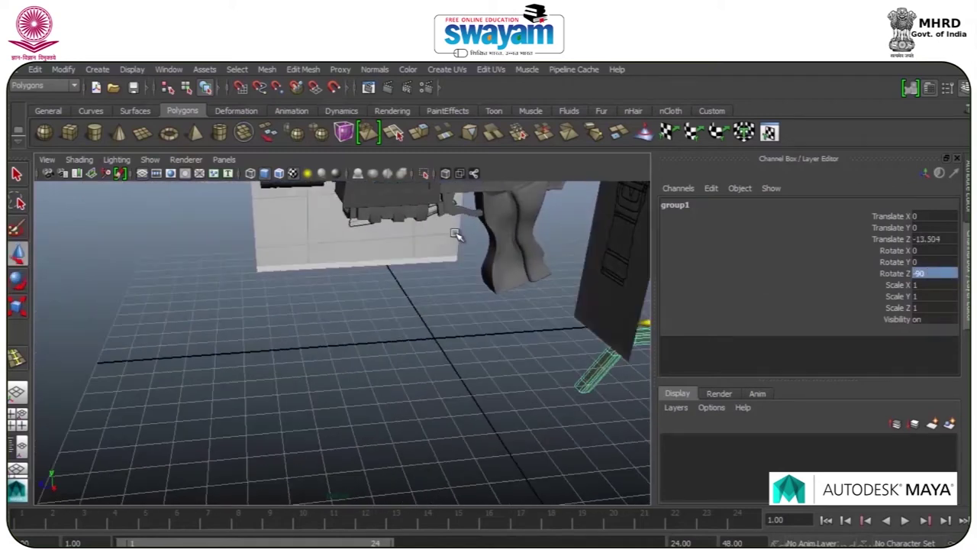
pyautogui.scroll(-4, 475, 242)
pyautogui.keyDown('alt'); pyautogui.moveTo(517, 272); pyautogui.dragTo(486, 261); pyautogui.keyUp('alt')
pyautogui.keyDown('alt'); pyautogui.moveTo(548, 291); pyautogui.dragTo(309, 330, button='middle'); pyautogui.keyUp('alt')
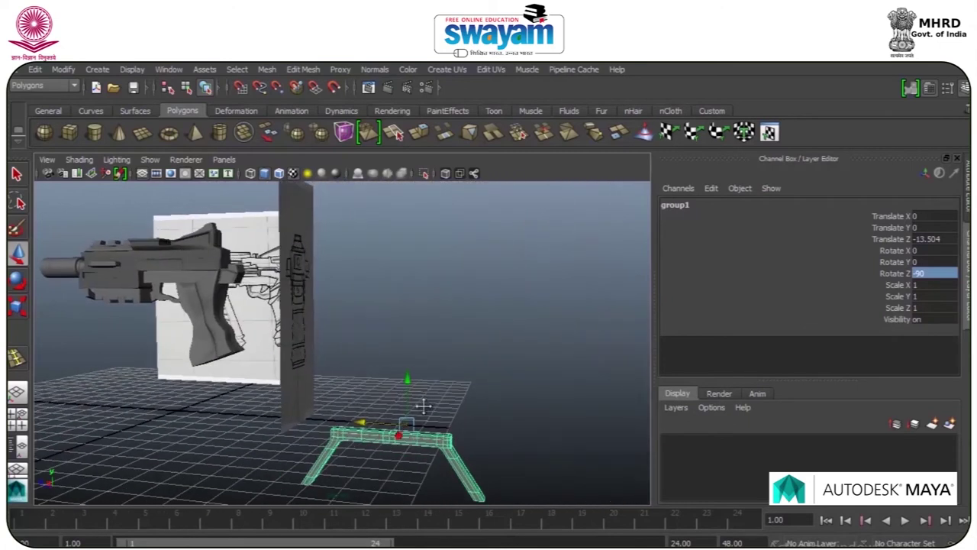
pyautogui.keyDown('alt'); pyautogui.moveTo(425, 407); pyautogui.dragTo(458, 384, button='middle'); pyautogui.keyUp('alt')
pyautogui.scroll(-3, 459, 384)
# - Set the bar group's Rotate X to 90 and raise it to about Translate Y 7.498
pyautogui.press('e')
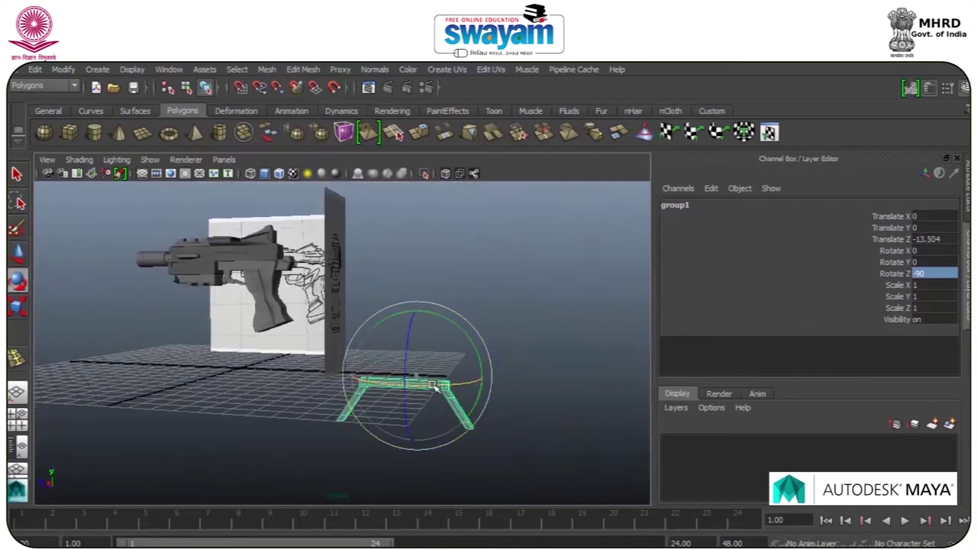
pyautogui.moveTo(432, 384); pyautogui.dragTo(349, 389)
pyautogui.click(935, 250)
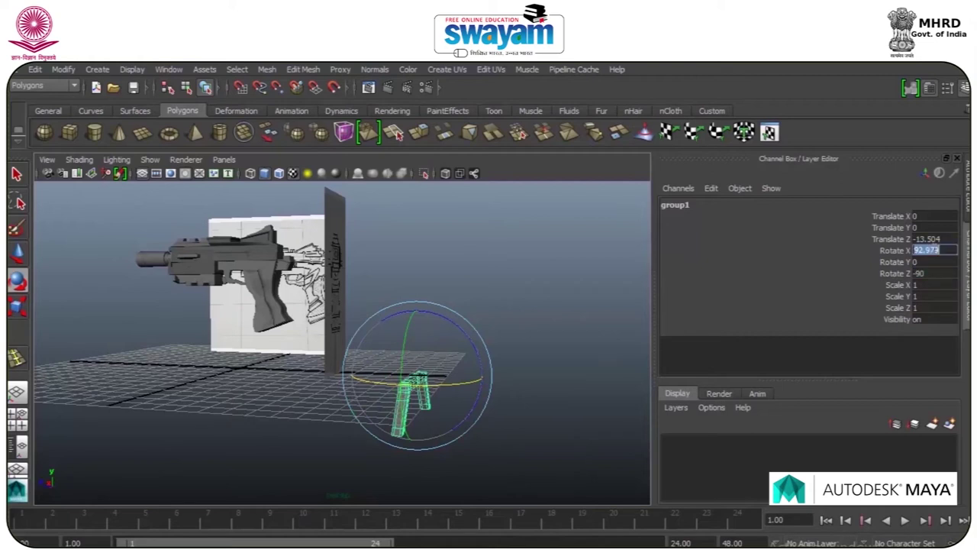
pyautogui.press('Return')
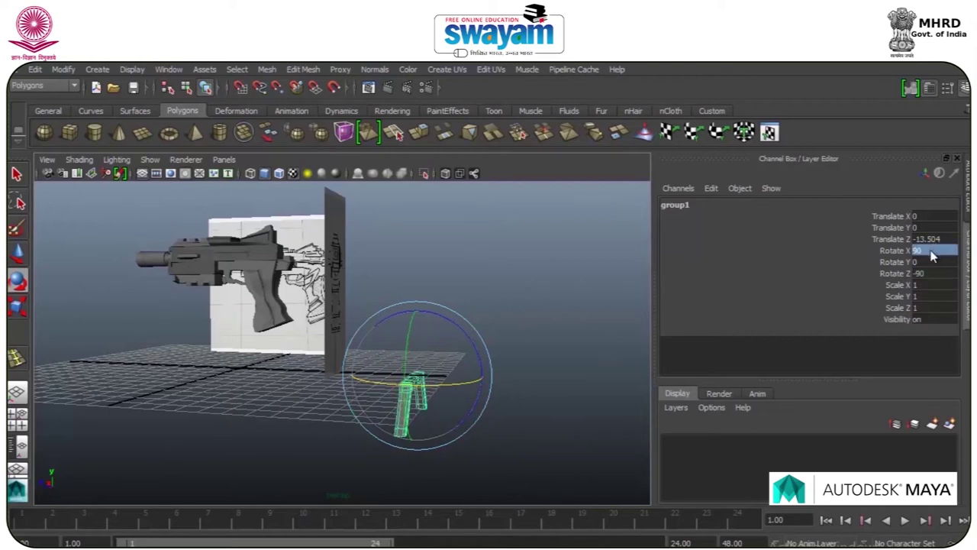
pyautogui.moveTo(411, 306); pyautogui.dragTo(397, 197)
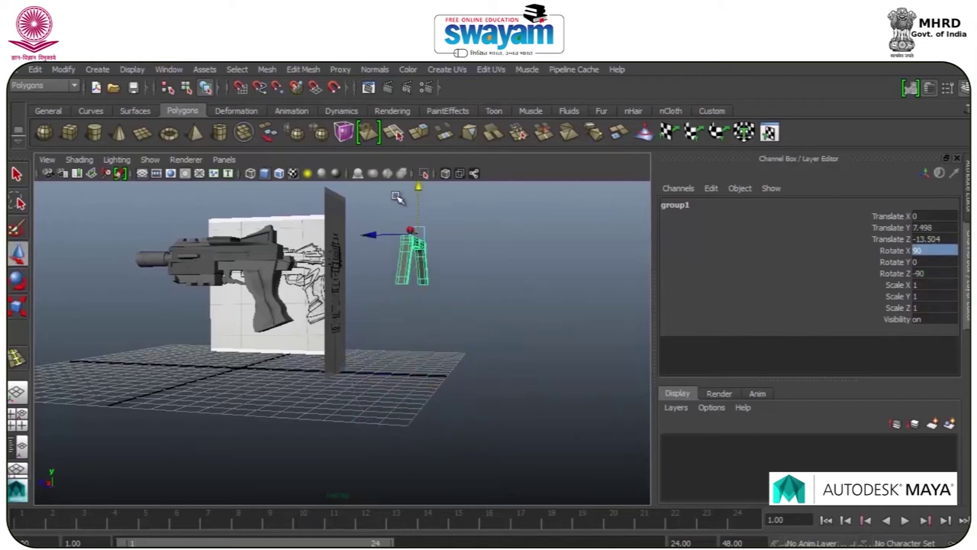
# - In the side view, tilt the bar group to about Rotate Y -65.817 and place it at about Translate Y 7.3, Z -6.996
pyautogui.press('space')
pyautogui.press('space')
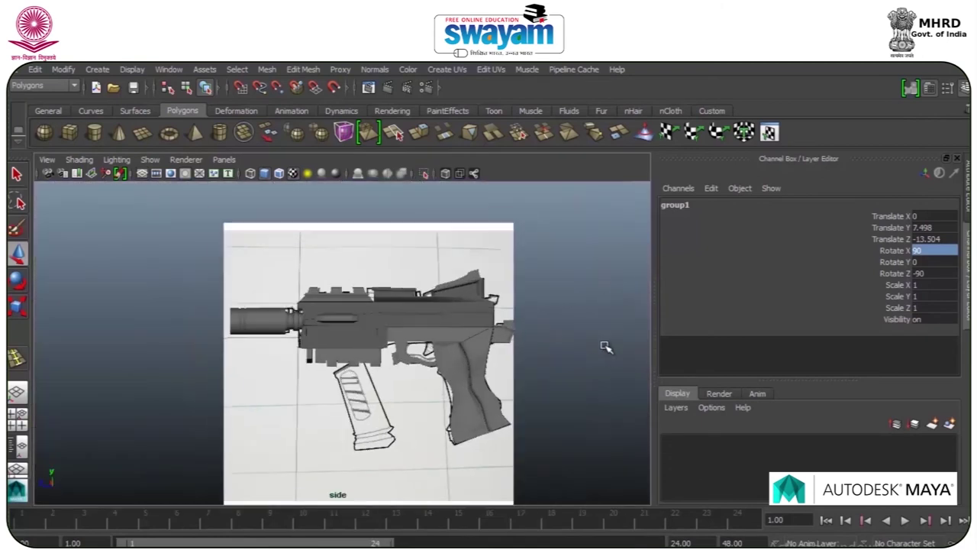
pyautogui.keyDown('alt'); pyautogui.moveTo(607, 321); pyautogui.dragTo(373, 350, button='middle'); pyautogui.keyUp('alt')
pyautogui.moveTo(432, 319); pyautogui.dragTo(224, 321)
pyautogui.press('e')
pyautogui.moveTo(302, 263); pyautogui.dragTo(331, 325)
pyautogui.press('w')
pyautogui.scroll(2, 294, 329)
pyautogui.moveTo(238, 323); pyautogui.dragTo(267, 316)
# - In the perspective view, scale the bar group uniformly to about 0.262
pyautogui.press('space')
pyautogui.press('space')
pyautogui.press('space')
pyautogui.press('space')
pyautogui.keyDown('alt'); pyautogui.moveTo(388, 264); pyautogui.dragTo(491, 376); pyautogui.keyUp('alt')
pyautogui.press('f')
pyautogui.press('r')
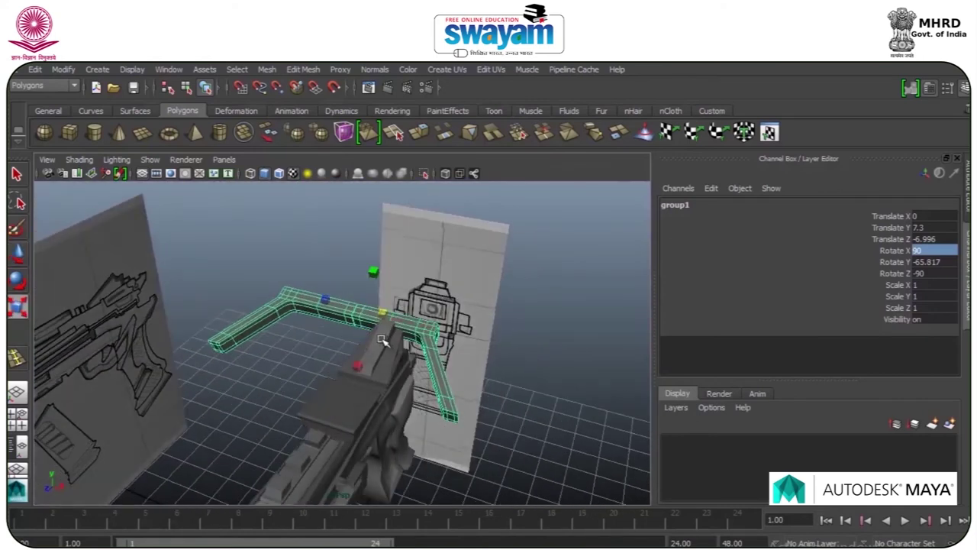
pyautogui.moveTo(381, 315); pyautogui.dragTo(272, 364)
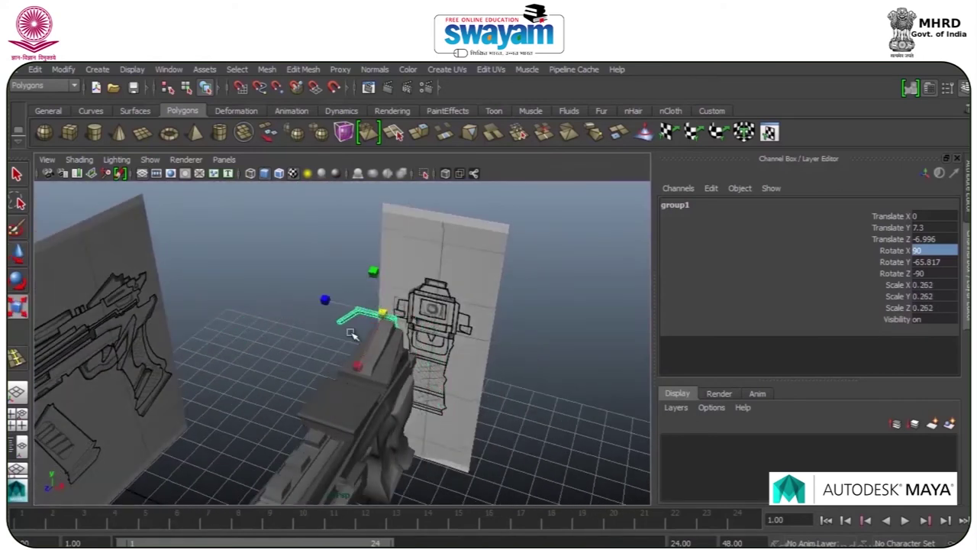
# - Move the bar group towards the gun's rear end, to about Translate X 0.878, Z -6.42
pyautogui.keyDown('alt'); pyautogui.moveTo(352, 334); pyautogui.dragTo(396, 327, button='right'); pyautogui.keyUp('alt')
pyautogui.keyDown('alt'); pyautogui.moveTo(377, 333); pyautogui.dragTo(164, 352); pyautogui.keyUp('alt')
pyautogui.press('w')
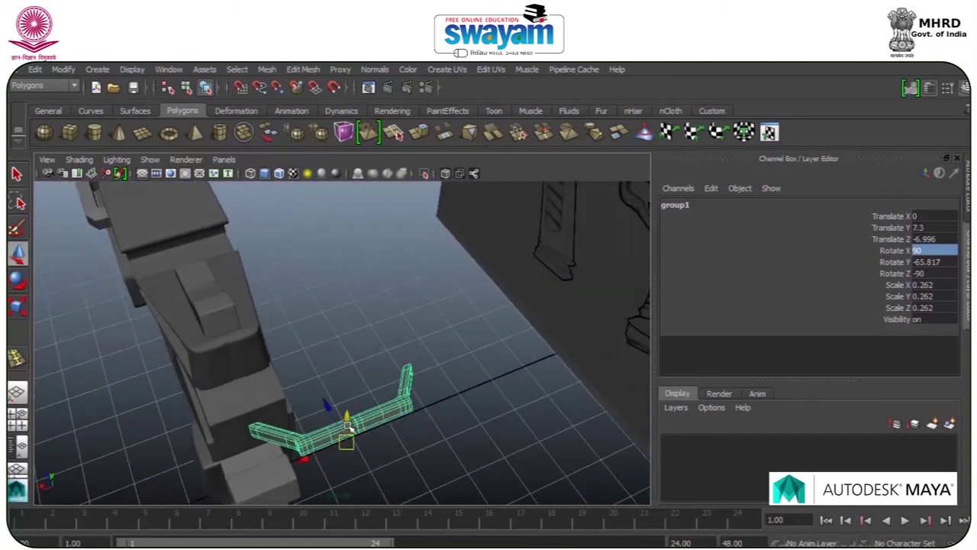
pyautogui.moveTo(302, 476); pyautogui.dragTo(330, 475)
pyautogui.hotkey('ctrl', 'z')
pyautogui.keyDown('alt'); pyautogui.moveTo(329, 474); pyautogui.dragTo(341, 394, button='middle'); pyautogui.keyUp('alt')
pyautogui.moveTo(396, 387); pyautogui.dragTo(343, 378)
pyautogui.keyDown('alt'); pyautogui.moveTo(343, 378); pyautogui.dragTo(384, 367); pyautogui.keyUp('alt')
# - Adjust the bar group's position around the rear end of the gun body
pyautogui.press('e')
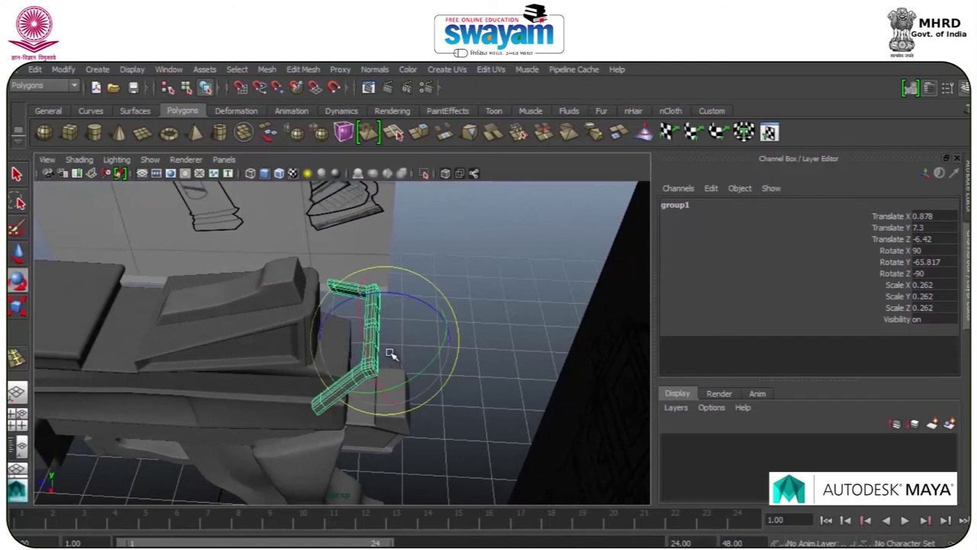
pyautogui.press('r')
pyautogui.keyDown('alt'); pyautogui.moveTo(467, 347); pyautogui.dragTo(308, 373); pyautogui.keyUp('alt')
pyautogui.press('w')
pyautogui.moveTo(291, 321); pyautogui.dragTo(412, 268)
pyautogui.keyDown('alt'); pyautogui.moveTo(386, 323); pyautogui.dragTo(354, 352); pyautogui.keyUp('alt')
pyautogui.keyDown('alt'); pyautogui.moveTo(354, 351); pyautogui.dragTo(269, 374); pyautogui.keyUp('alt')
pyautogui.scroll(5, 312, 362)
pyautogui.scroll(4, 313, 362)
pyautogui.keyDown('alt'); pyautogui.moveTo(312, 362); pyautogui.dragTo(354, 351, button='middle'); pyautogui.keyUp('alt')
pyautogui.moveTo(309, 406); pyautogui.dragTo(331, 396)
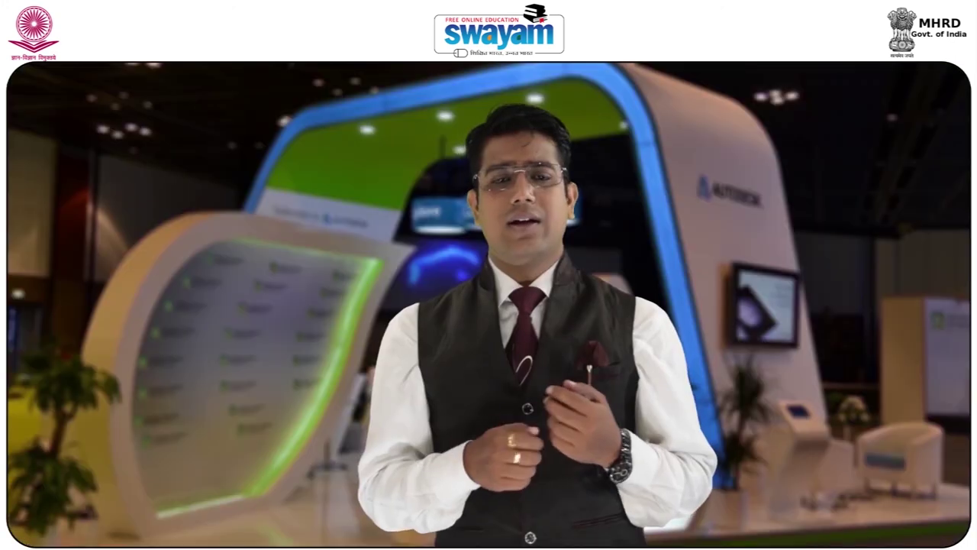